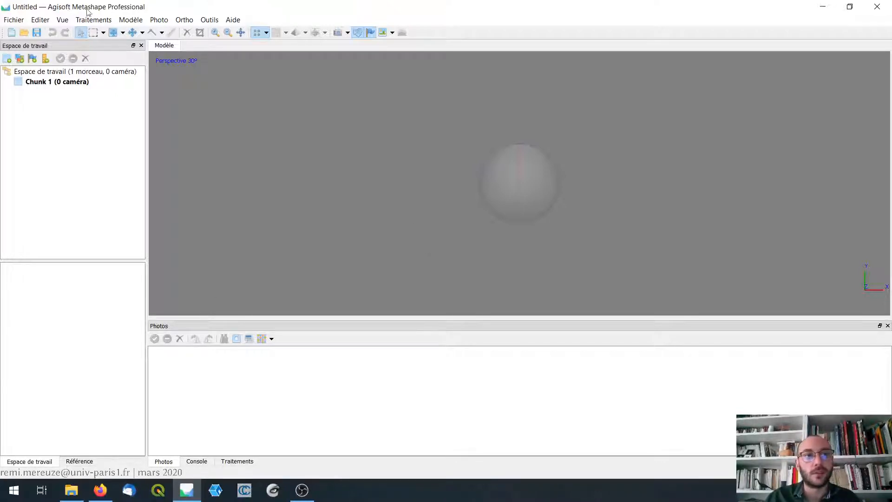
- Switch to File Explorer and open the gresil2 folder inside jeuxPhotoPhotogrammetrie on the desktop
left_click(59, 6)
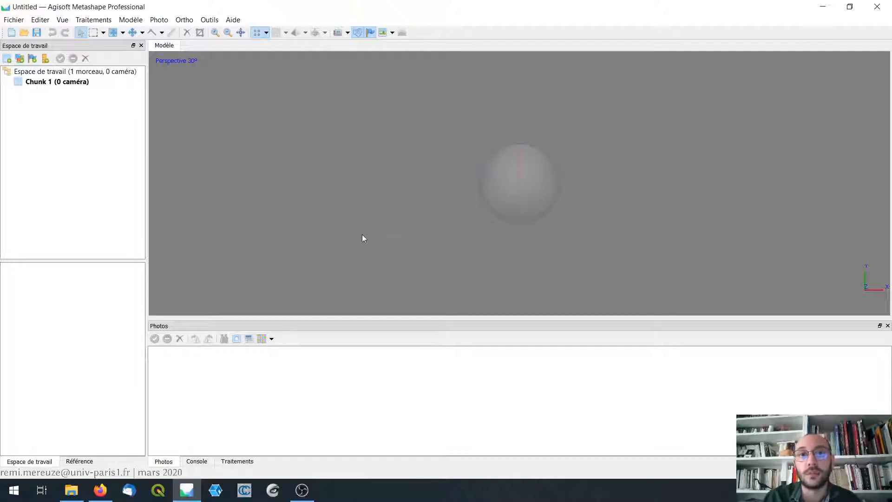
left_click(71, 490)
left_click(310, 245)
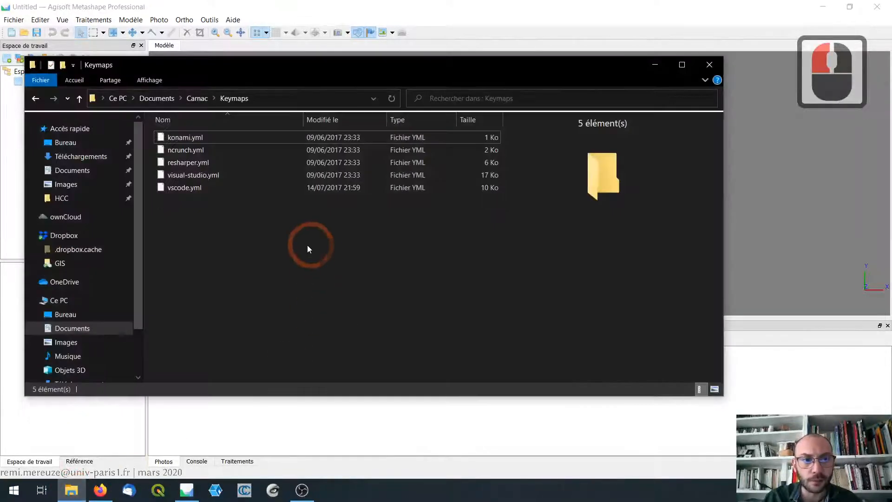
left_click(64, 142)
left_click(229, 141)
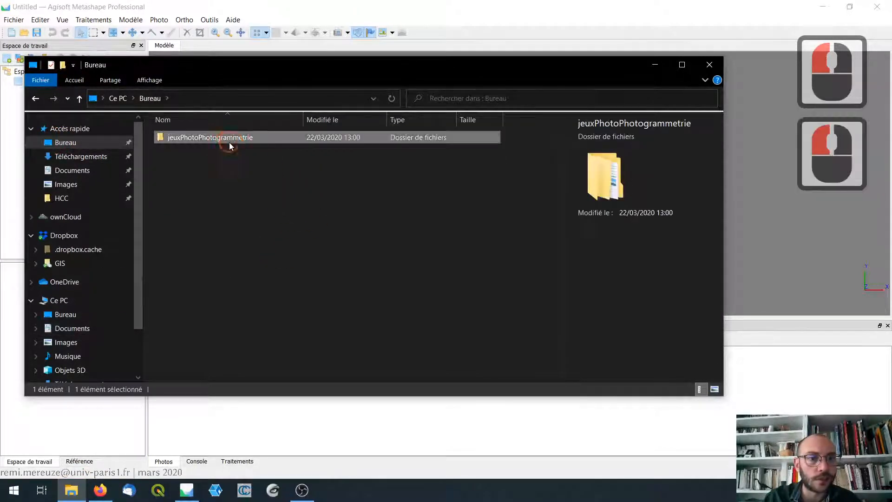
double_click(229, 141)
left_click(213, 139)
double_click(213, 138)
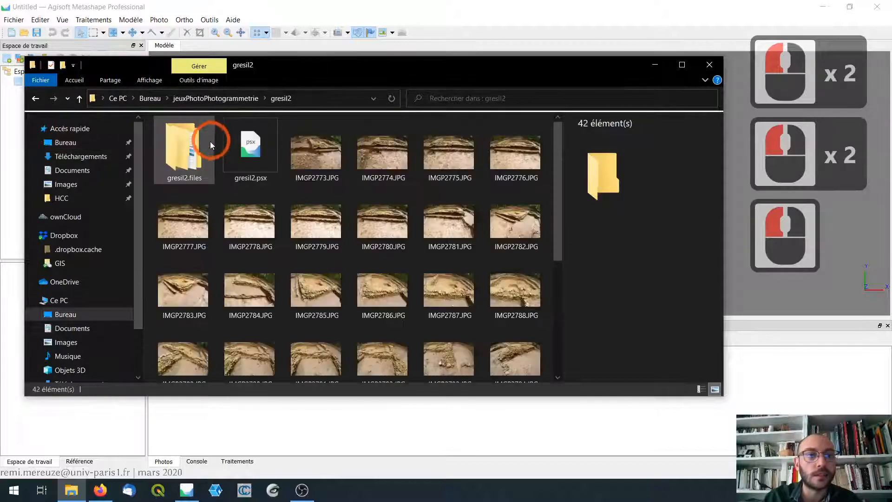
- Delete the gresil2.files folder and the gresil2.psx project file so the gresil2 folder holds only photos
left_click(321, 151)
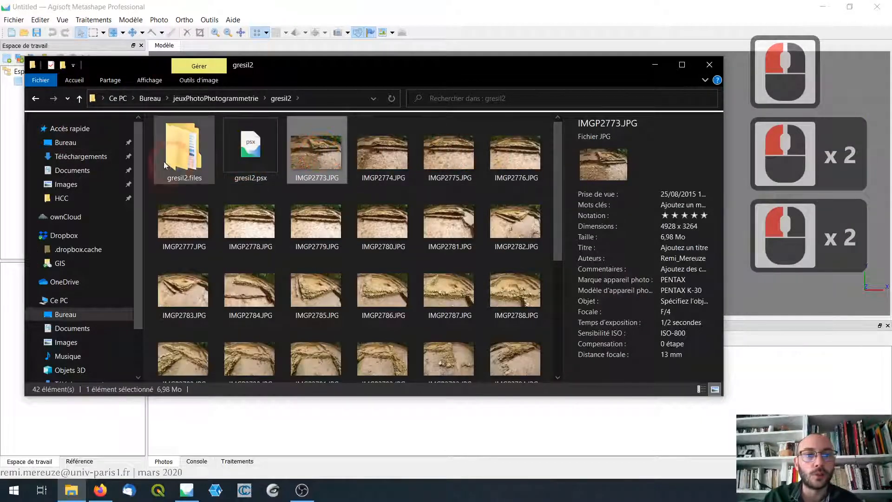
left_click_drag(149, 155, 261, 157)
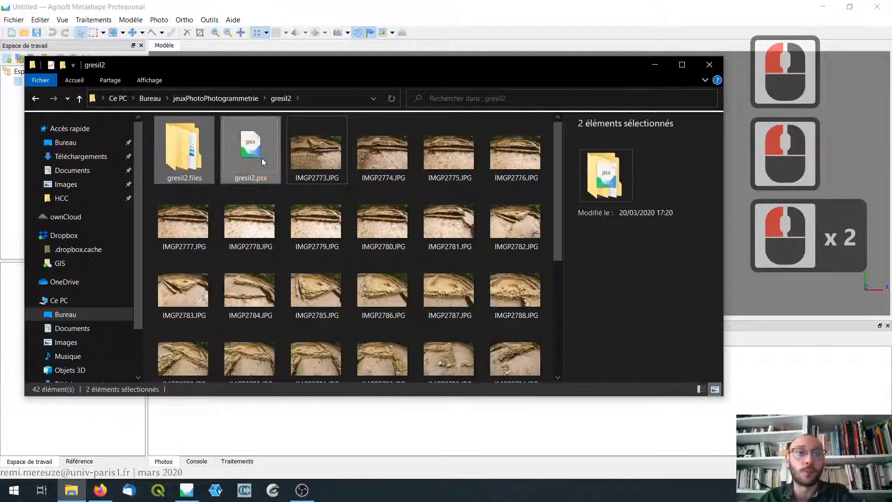
key("Delete")
scroll(445, 272, "down", 7)
scroll(445, 272, "up", 9)
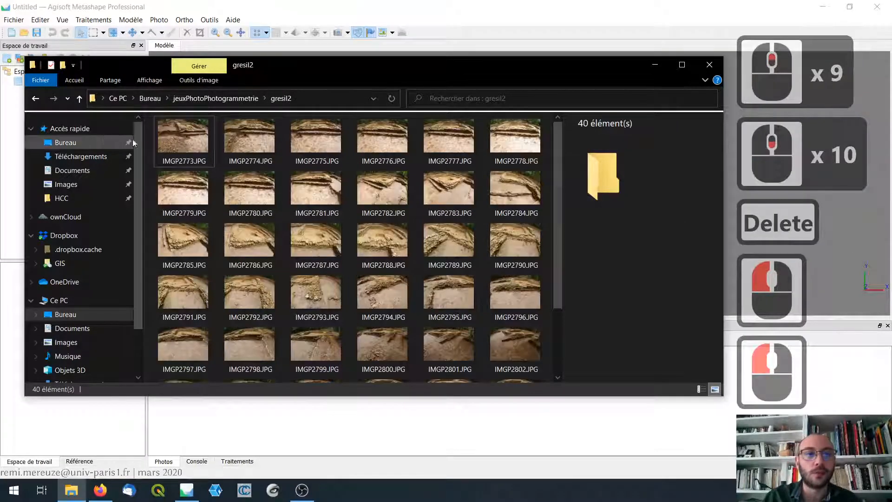
- Select all the JPG photos in gresil2, add them to the Metashape project, and switch back to Metashape
mouse_move(147, 132)
left_mouse_down()
mouse_move(452, 279)
mouse_move(509, 278)
mouse_move(509, 361)
mouse_move(539, 368)
left_mouse_up()
scroll(509, 279, "down", 6)
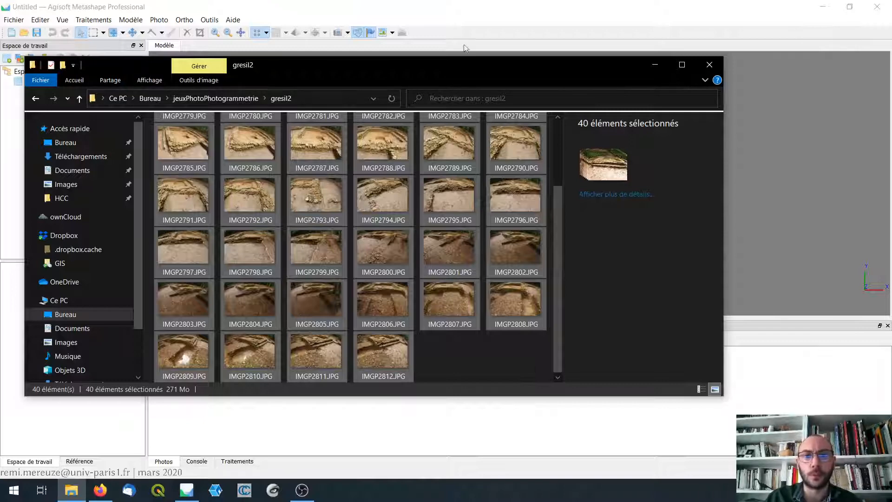
left_click_drag(326, 65, 438, 64)
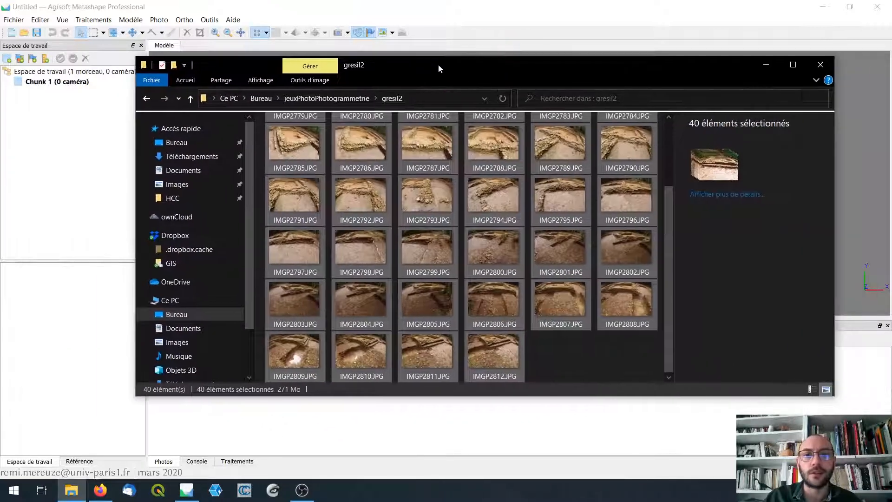
left_click_drag(135, 167, 221, 166)
left_click_drag(493, 68, 515, 74)
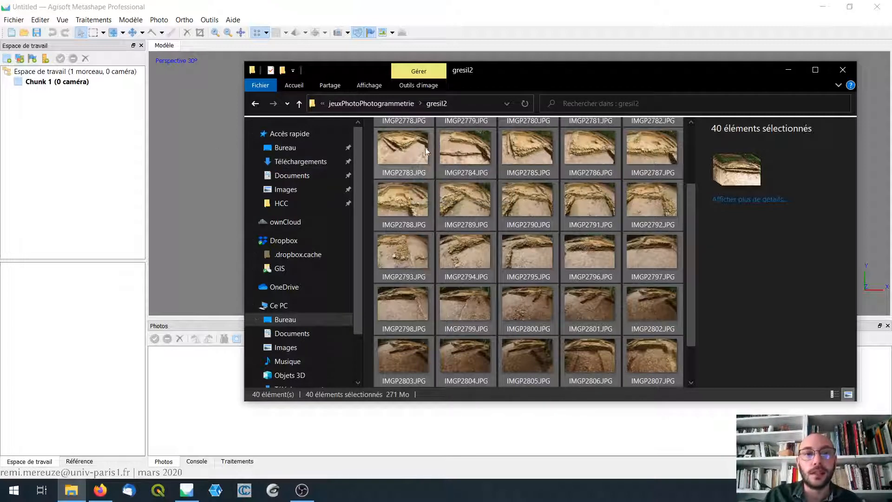
left_click_drag(417, 155, 220, 173)
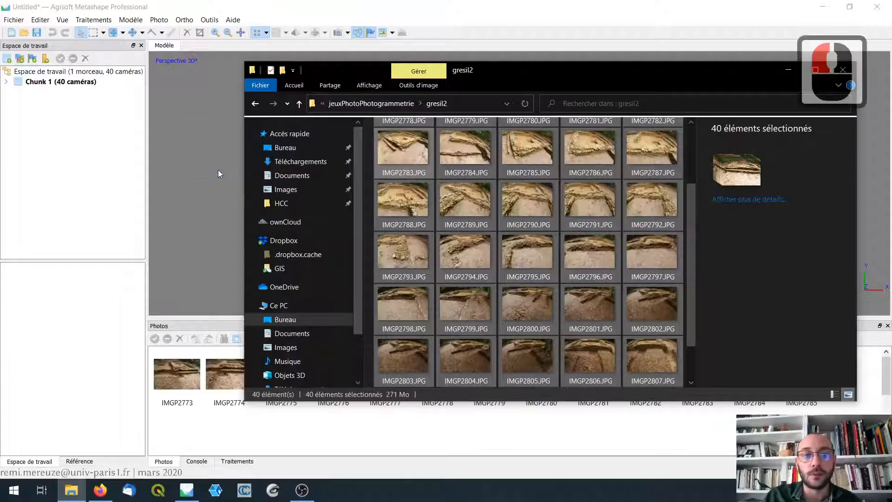
left_click(409, 4)
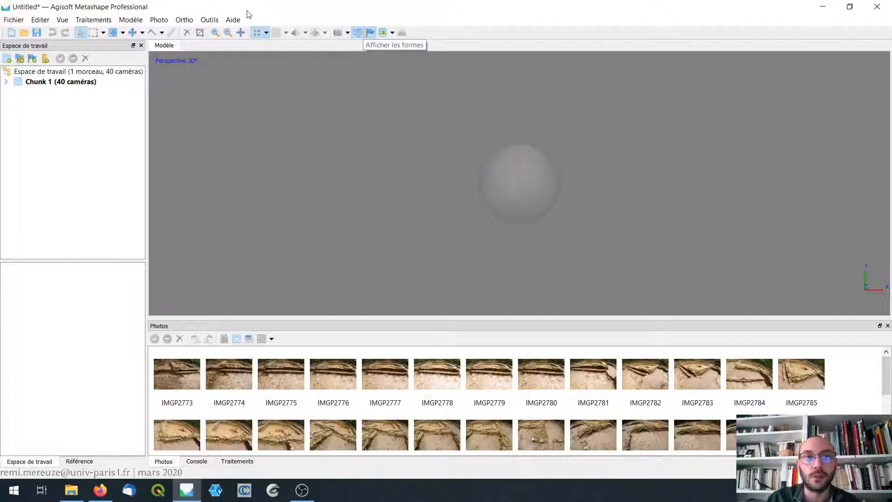
- Open the program preferences and review the general language, default view and theme options
left_click(209, 20)
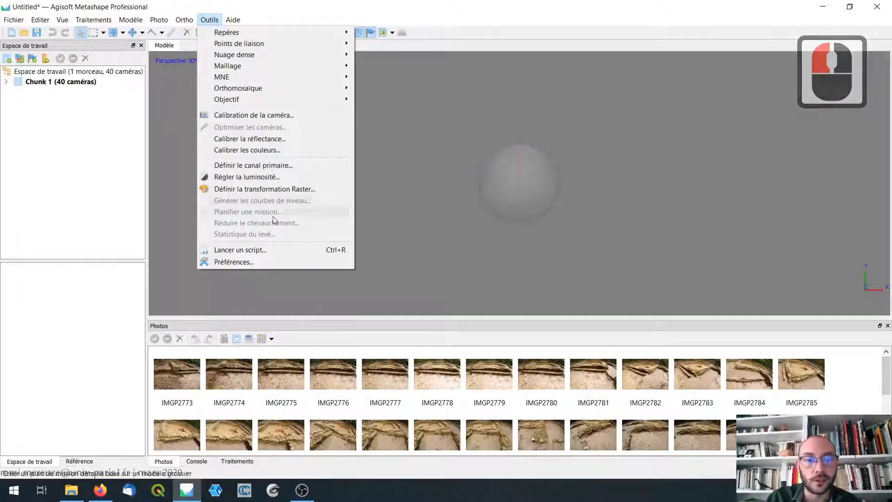
left_click(248, 262)
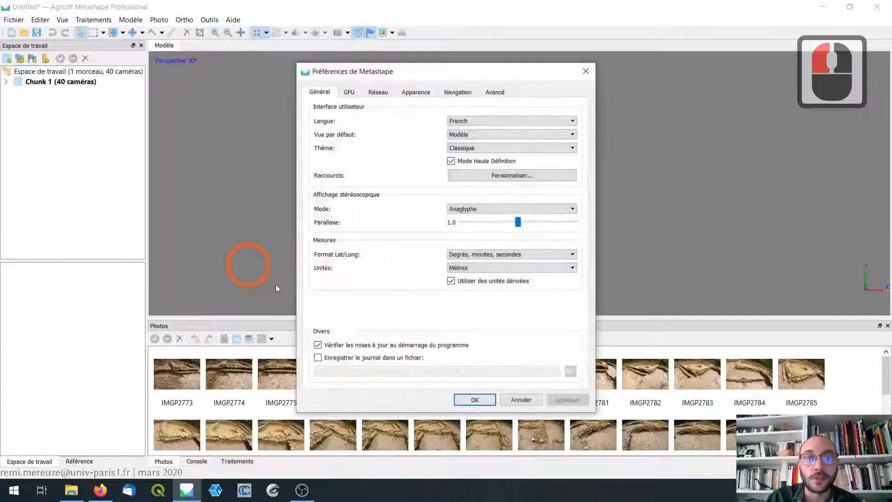
left_click(494, 120)
left_click(492, 120)
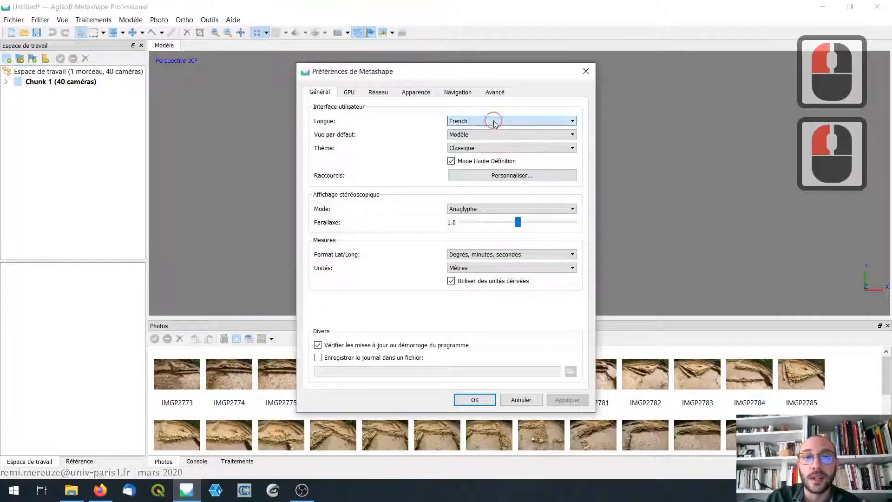
left_click(484, 148)
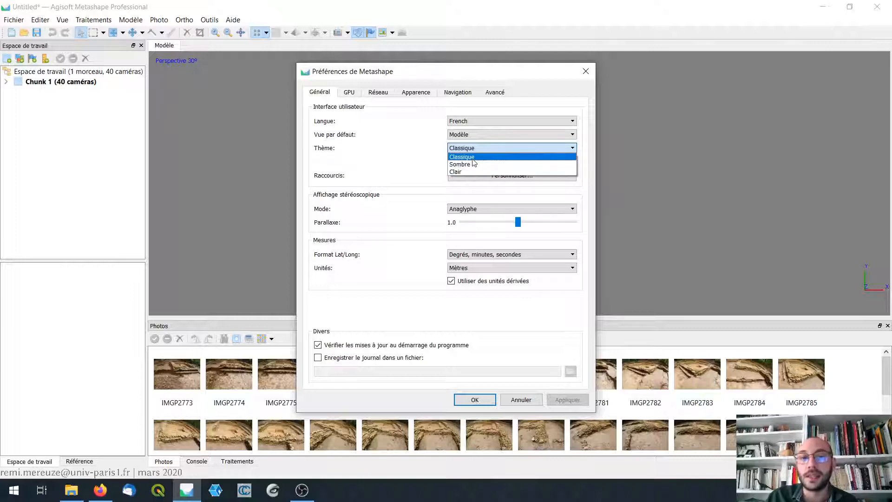
left_click(473, 157)
left_click(473, 135)
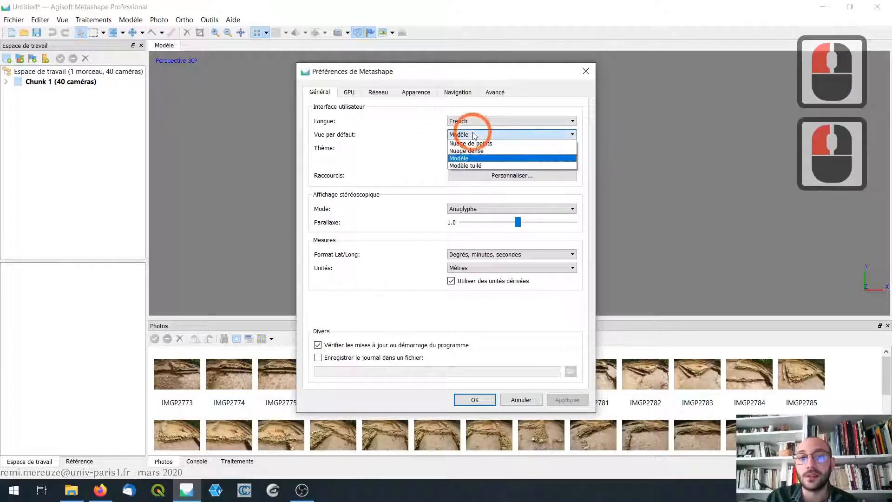
left_click(474, 134)
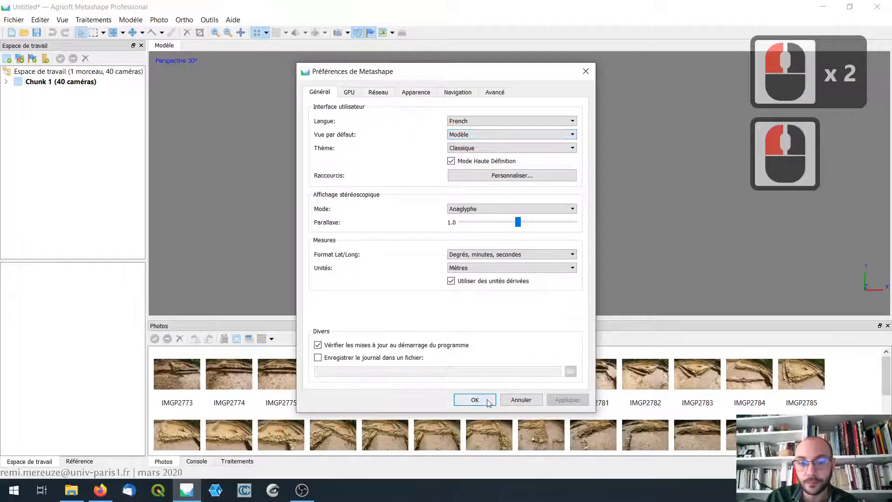
left_click(488, 401)
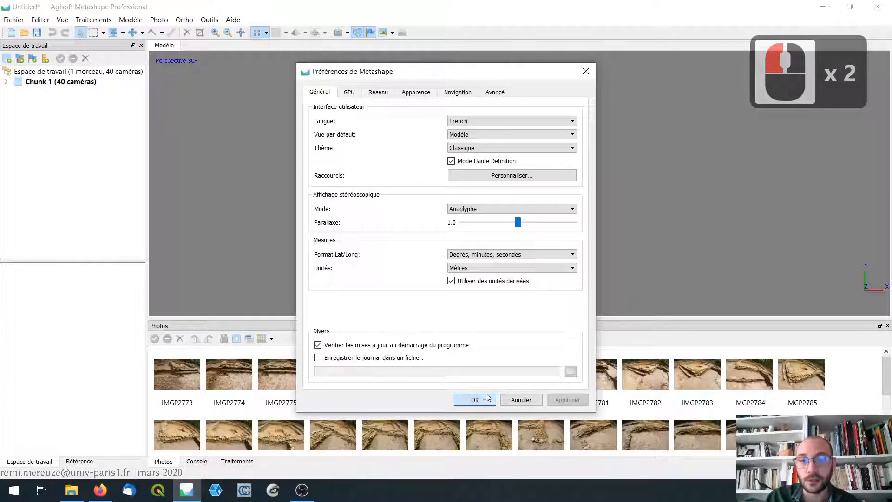
mouse_move(486, 394)
left_mouse_down()
mouse_move(436, 137)
mouse_move(515, 174)
mouse_move(386, 122)
left_mouse_up()
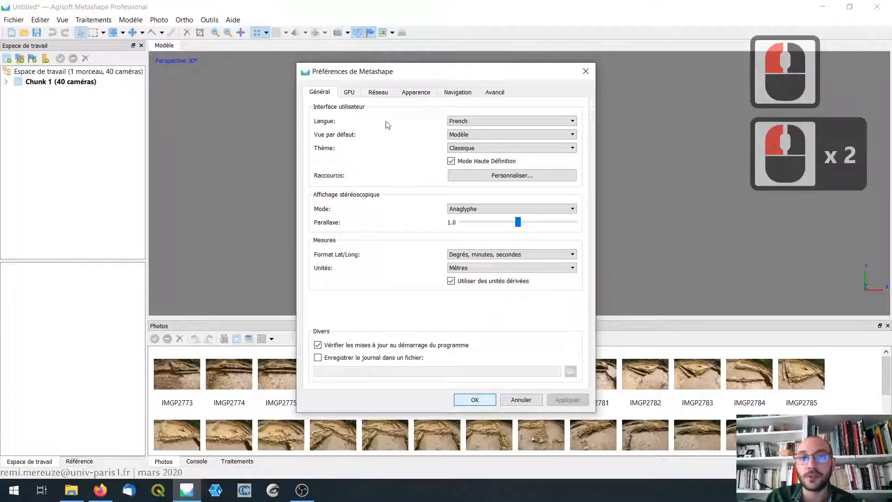
- Enable the Quadro P620 as the GPU processing device in the preferences, apply the change and close the dialog
left_click(353, 92)
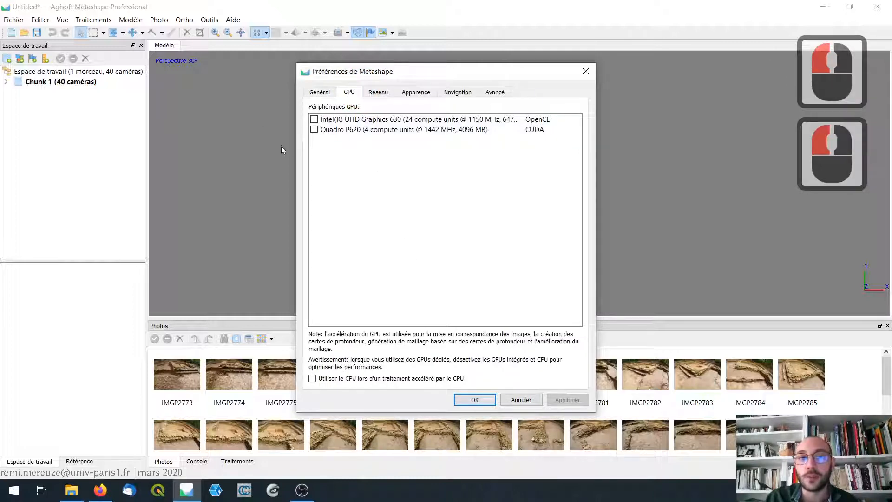
left_click(352, 94)
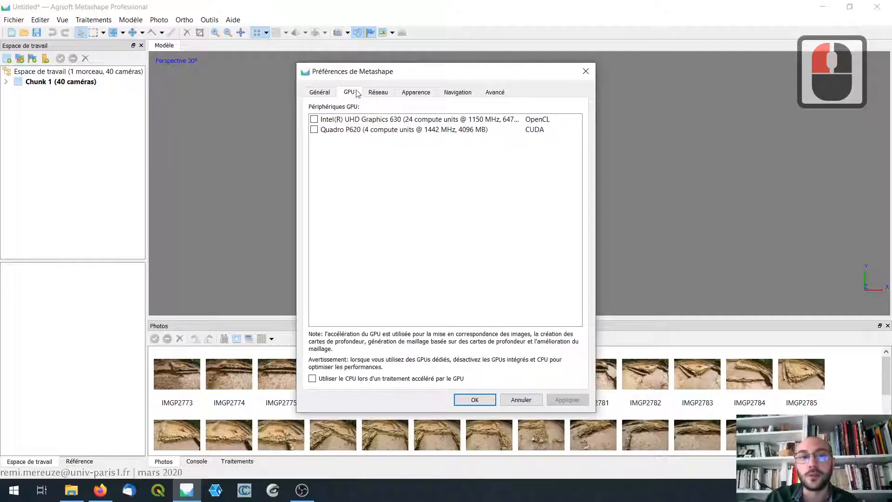
left_click(314, 129)
left_click(379, 92)
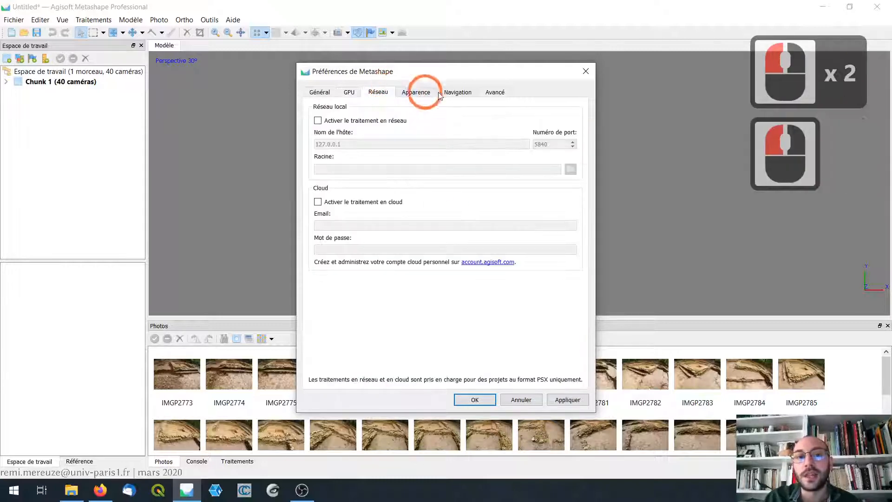
left_click(457, 92)
left_click(414, 92)
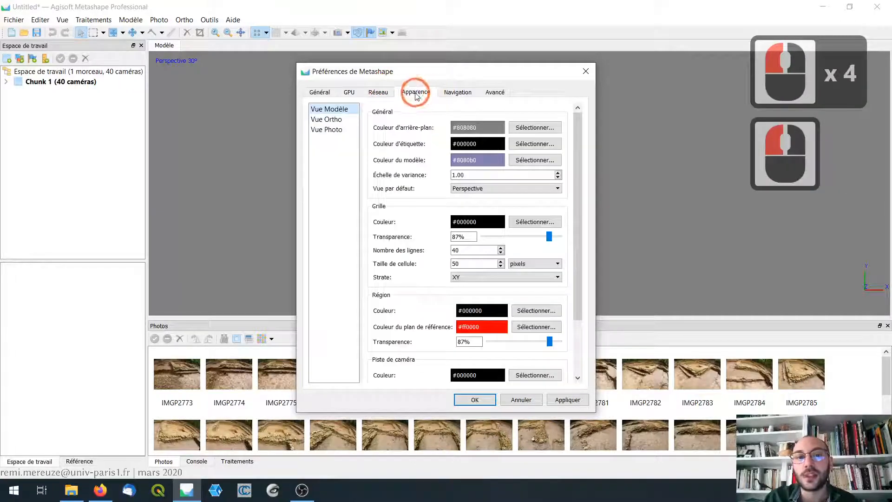
left_click(318, 92)
left_click(567, 399)
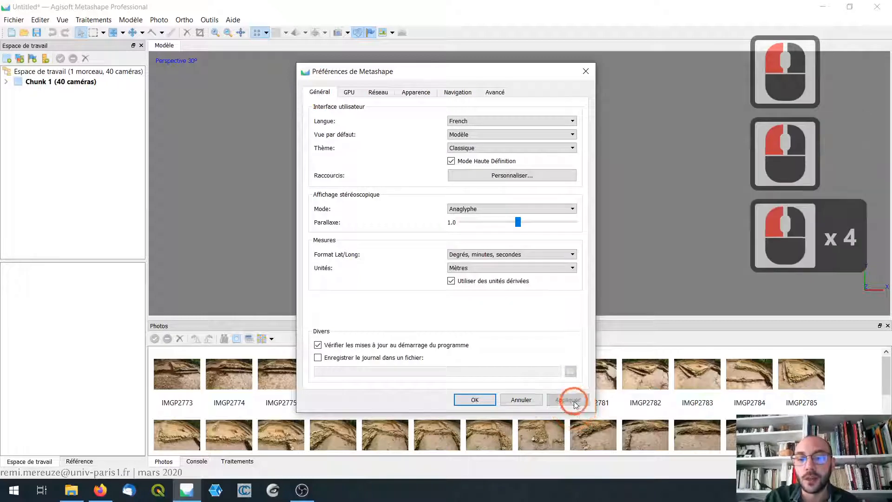
left_click(487, 399)
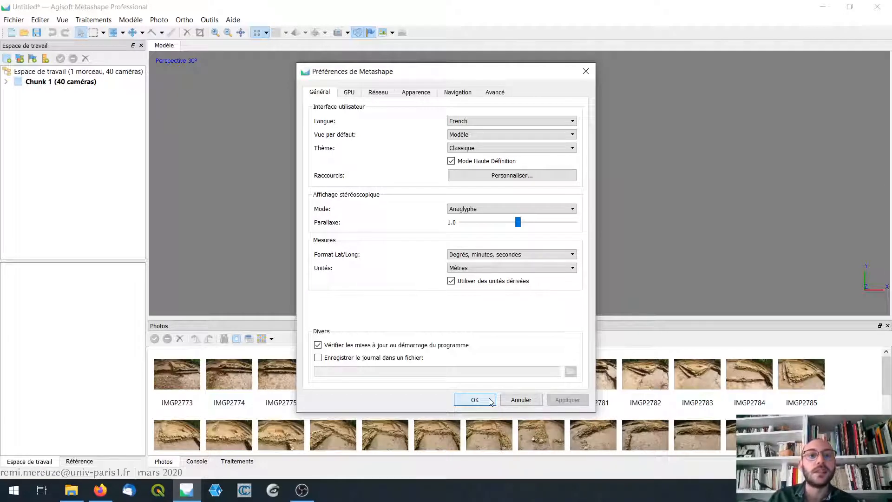
left_click(348, 93)
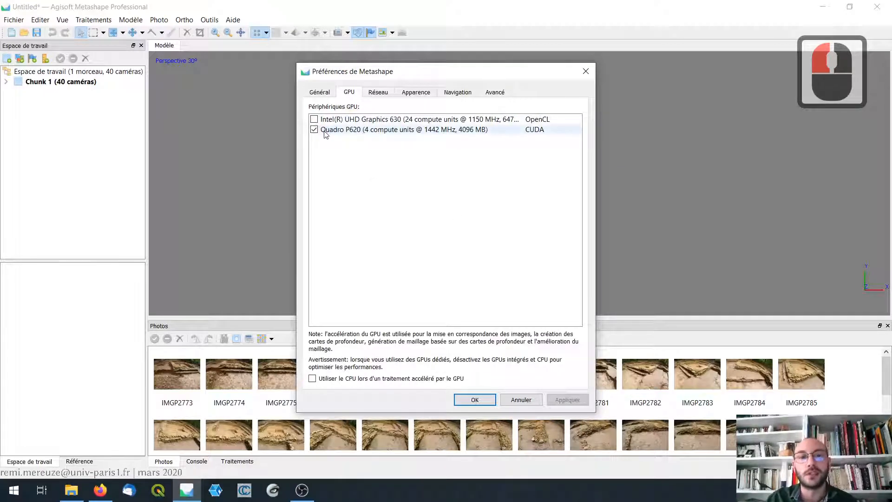
left_click(483, 400)
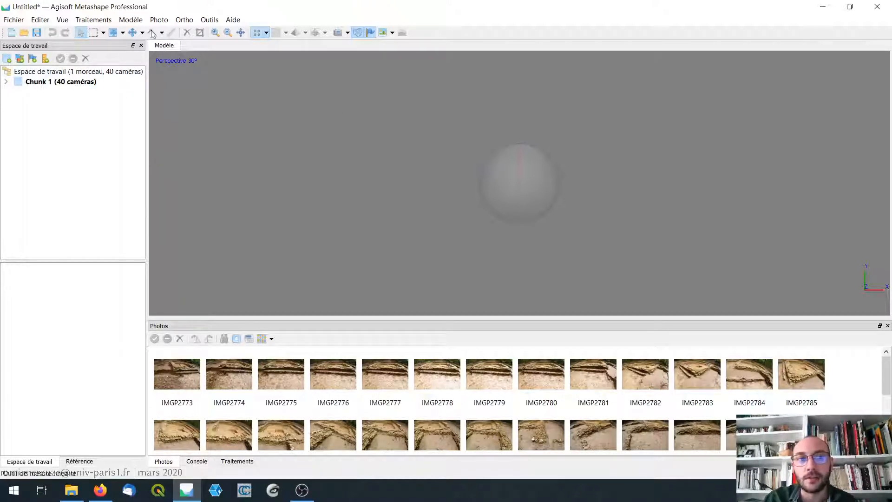
left_click_drag(510, 175, 890, 279)
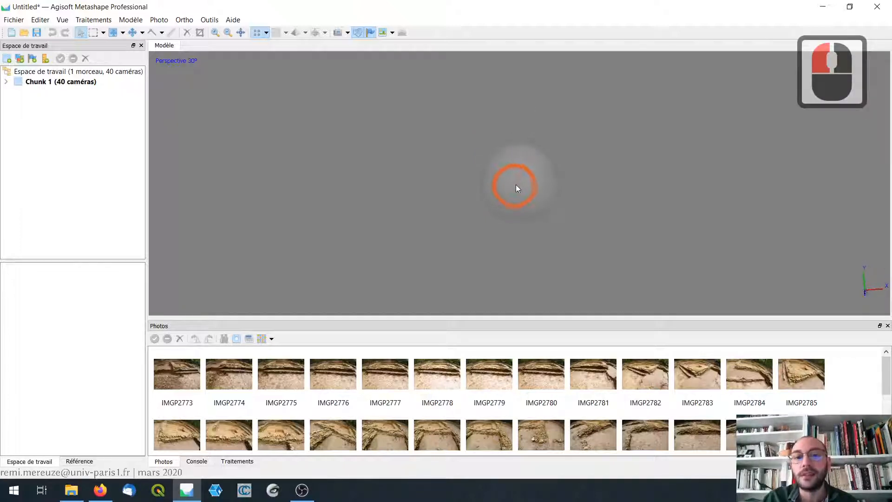
left_click_drag(522, 188, 526, 191)
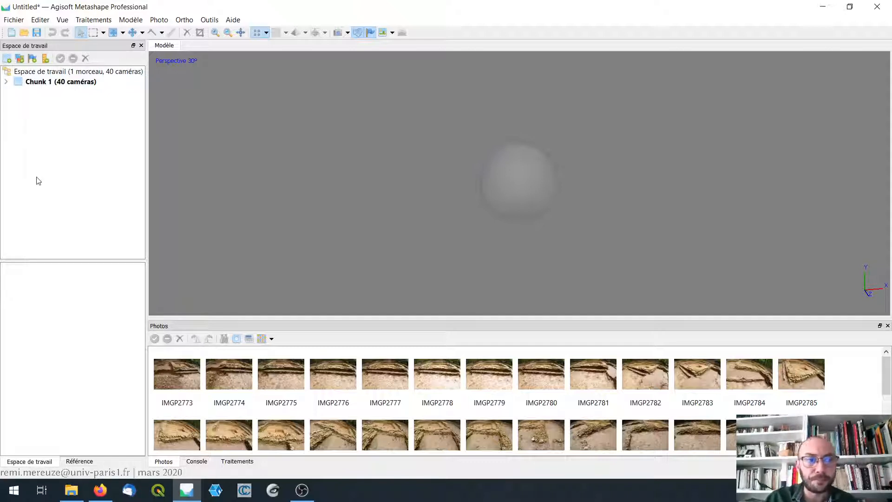
- Expand Chunk 1 and its cameras folder in the workspace, and preview individual photos, including IMGP2779
left_click(6, 82)
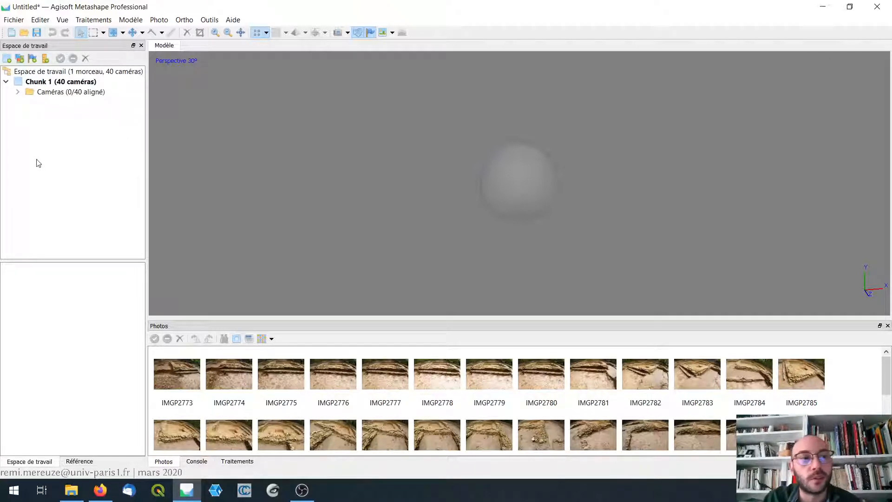
left_click(63, 82)
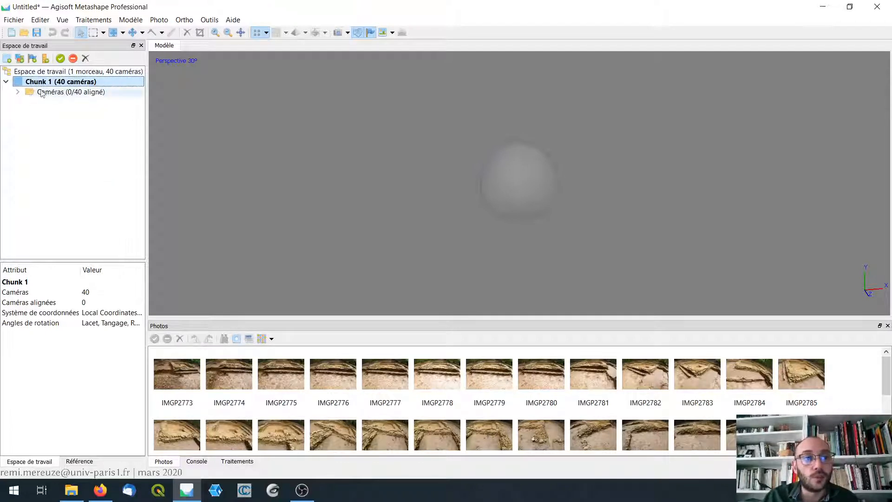
left_click(6, 82)
double_click(37, 83)
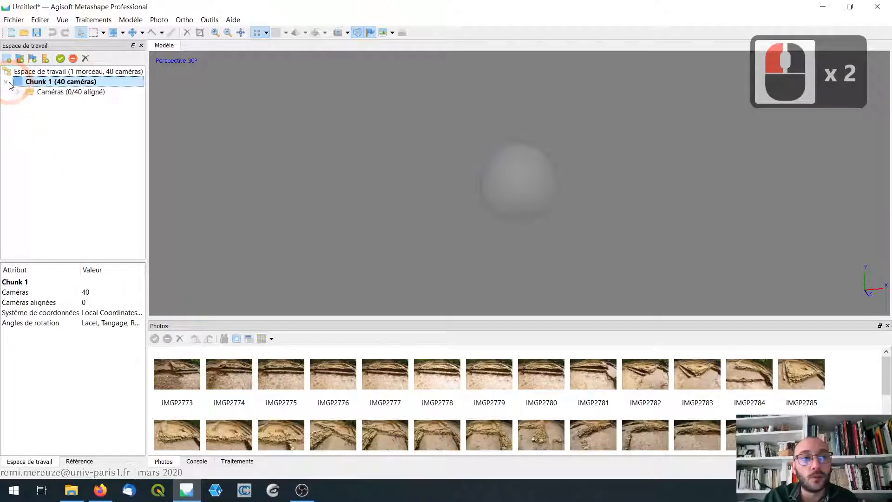
double_click(59, 93)
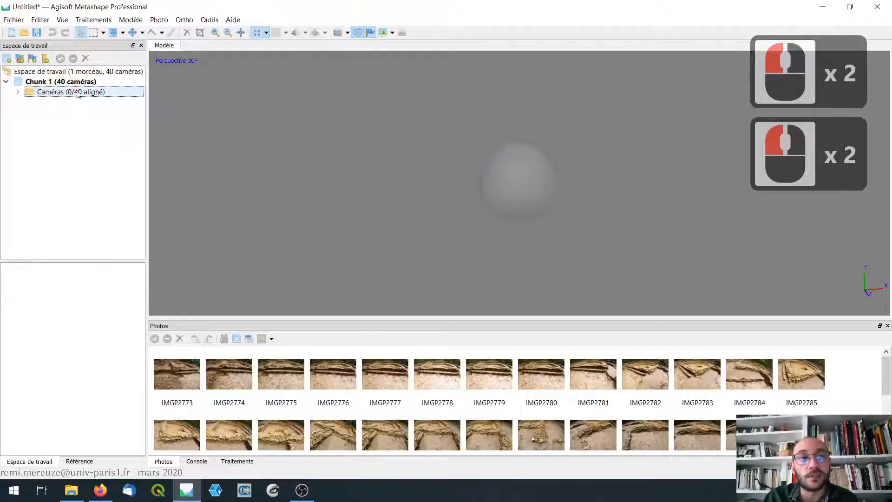
left_click(18, 93)
double_click(80, 112)
left_click(65, 123)
left_click(65, 162)
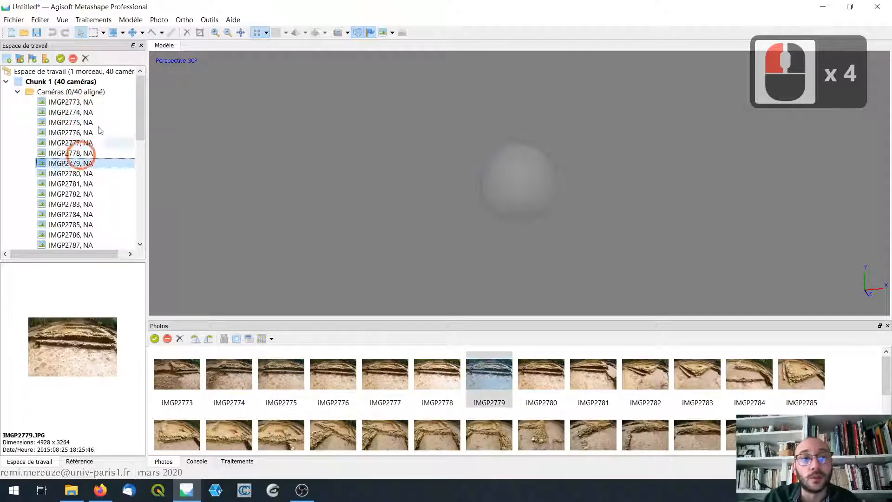
- Preview photos IMGP2773 and IMGP2783, collapse the cameras folder, and show the properties of Chunk 1
left_click(98, 103)
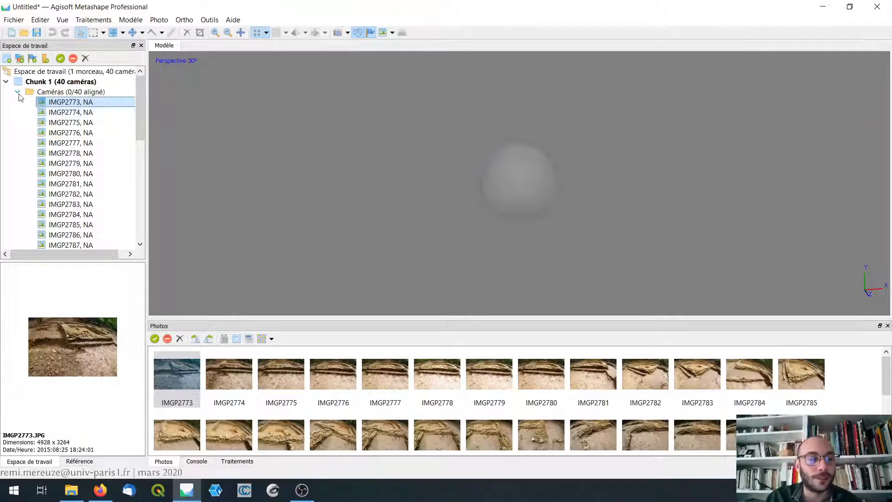
left_click(70, 142)
left_click(70, 204)
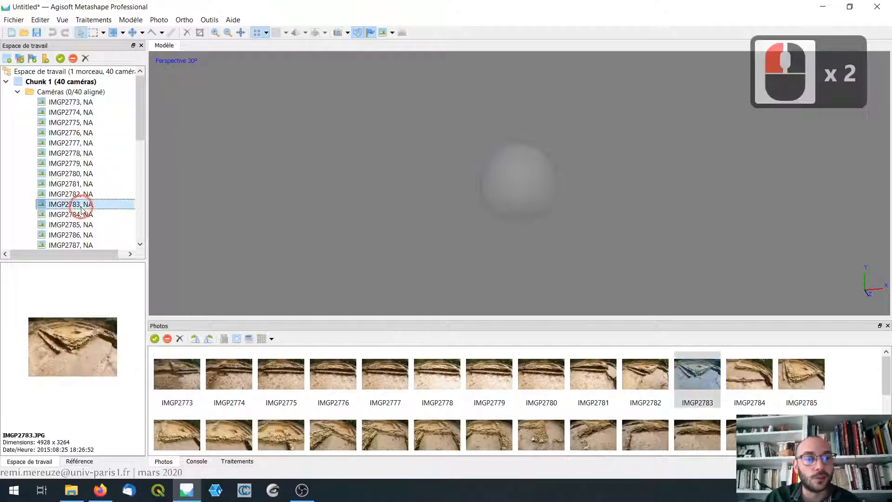
double_click(44, 83)
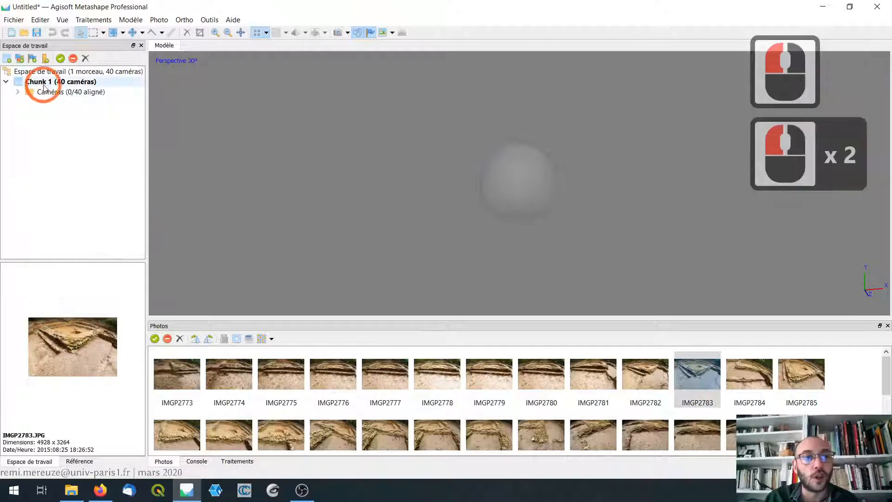
left_click(45, 95)
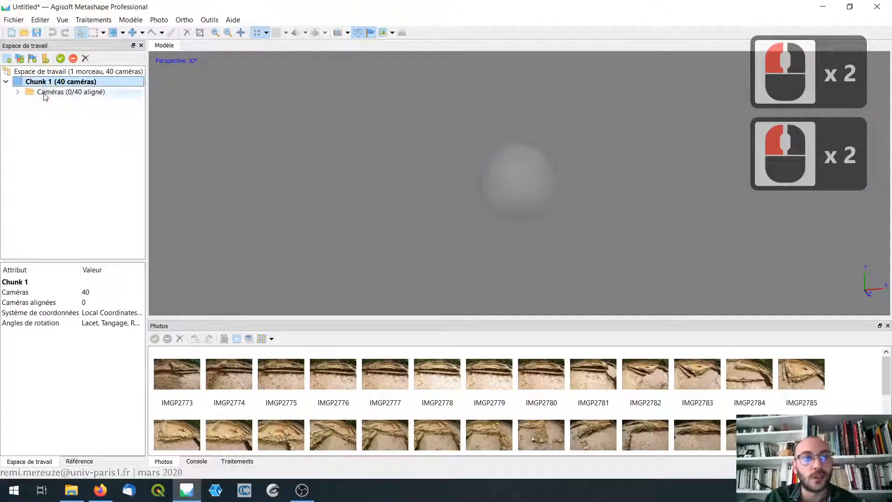
left_click(39, 82)
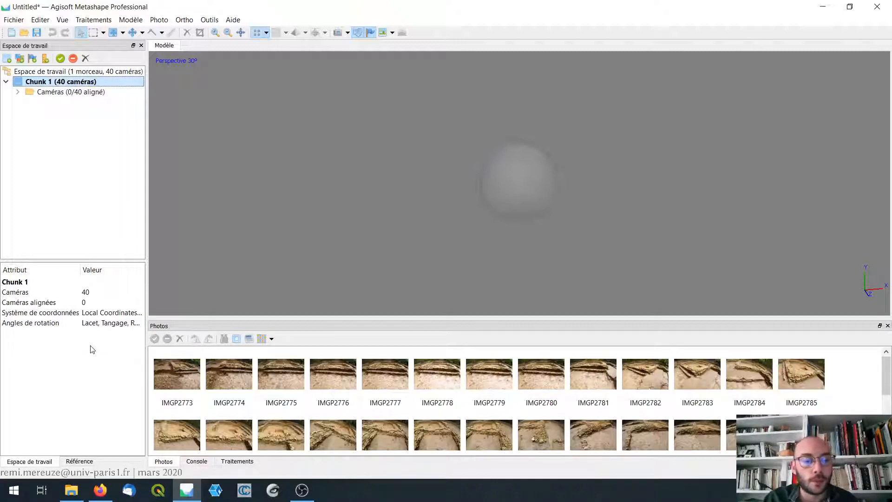
- Show the reference data for cameras, markers and scale bars, and glance at the console and processing list before returning to the photos
left_click(84, 463)
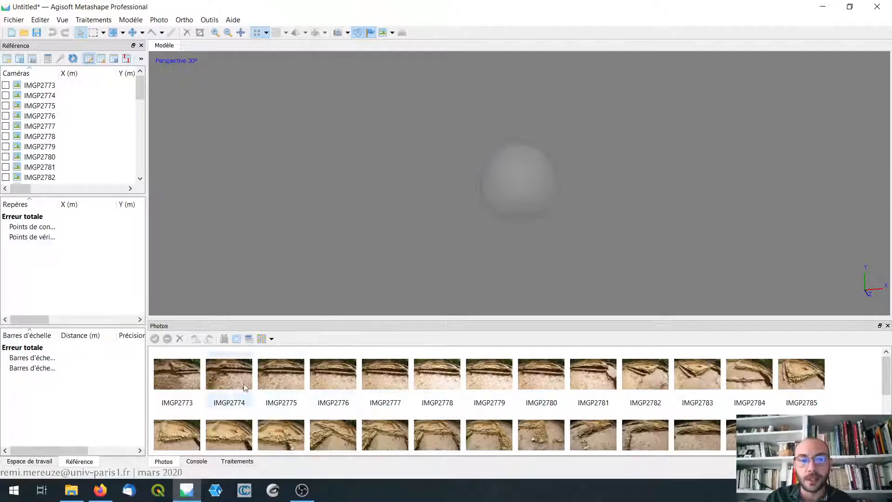
left_click(196, 462)
left_click(237, 461)
left_click(167, 462)
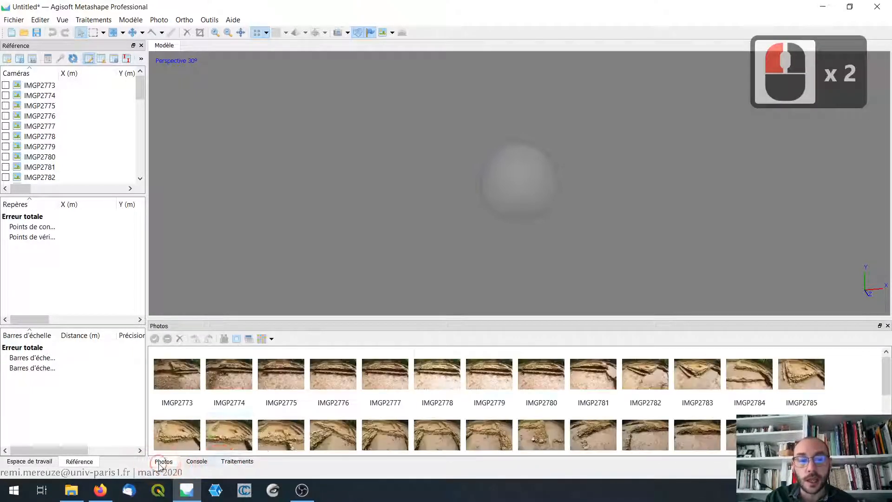
- Select several photo thumbnails in turn and open photo IMGP2773 in the image view
left_click(223, 374)
left_click(188, 399)
left_click(219, 378)
left_click(272, 383)
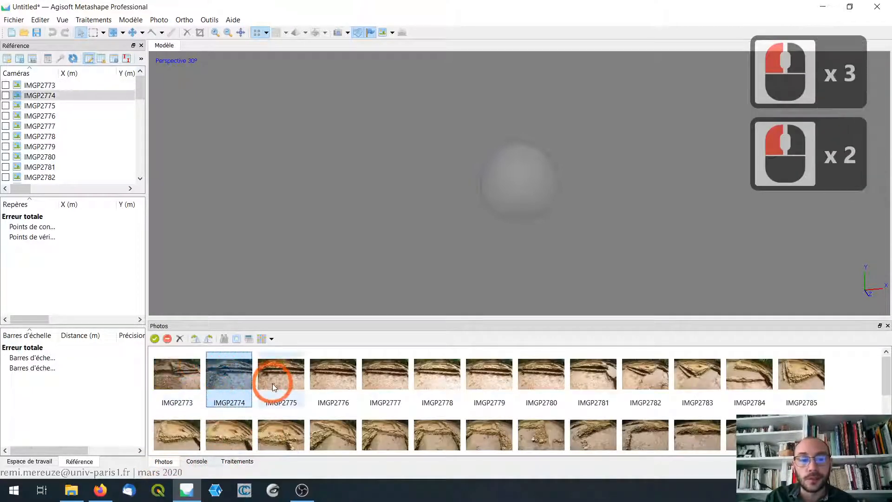
left_click(331, 375)
left_click(388, 378)
left_click(199, 389)
left_click(198, 389)
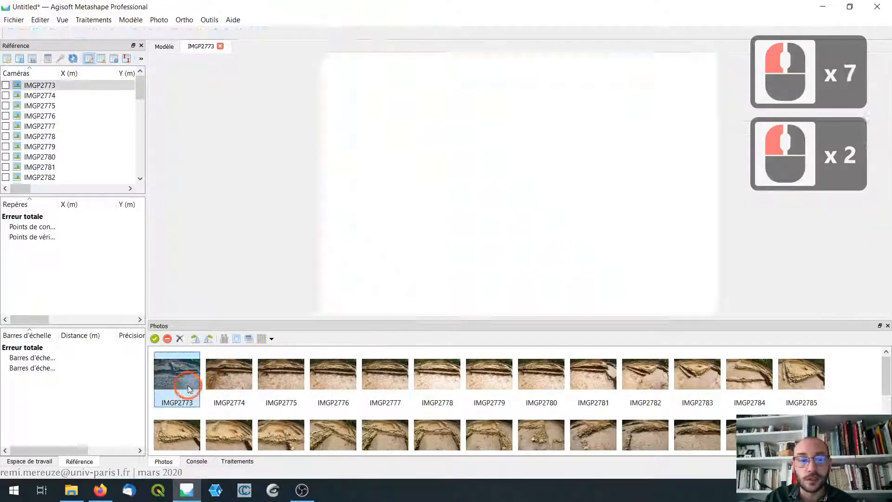
left_click(199, 384)
- Examine the masonry details in photo IMGP2773 up close and close the photo
scroll(538, 149, "up", 11)
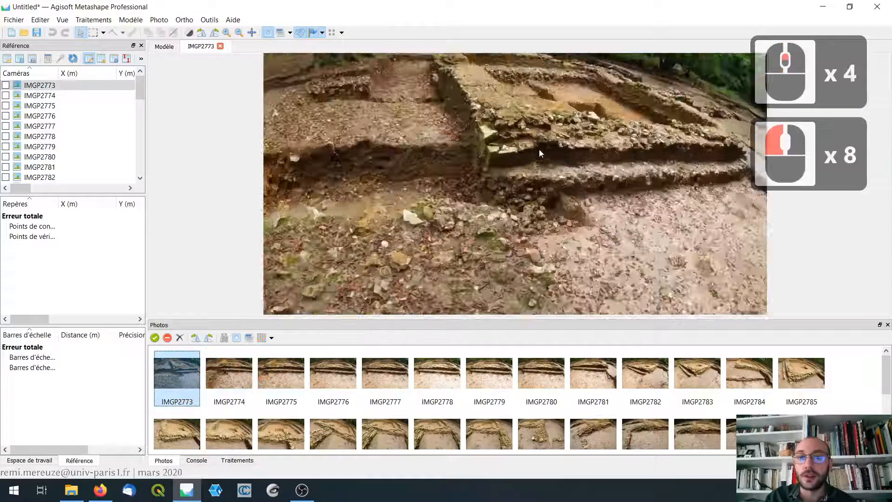
scroll(537, 155, "up", 5)
scroll(537, 155, "down", 2)
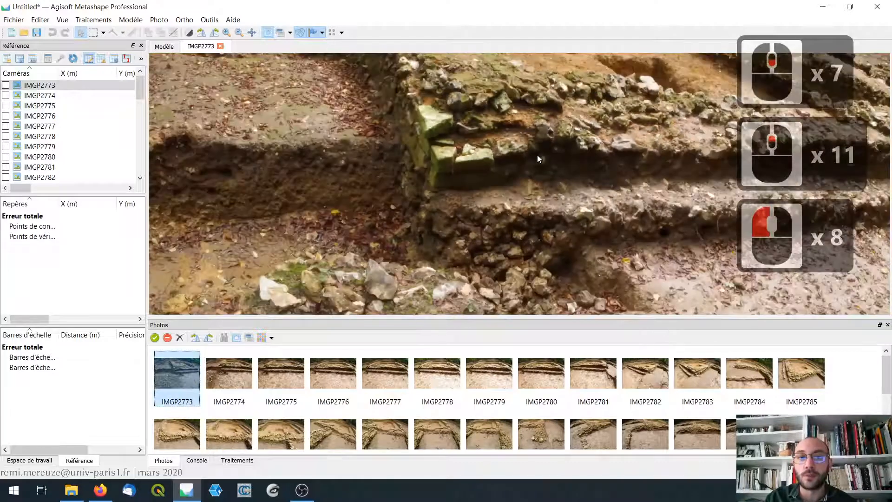
scroll(483, 177, "up", 2)
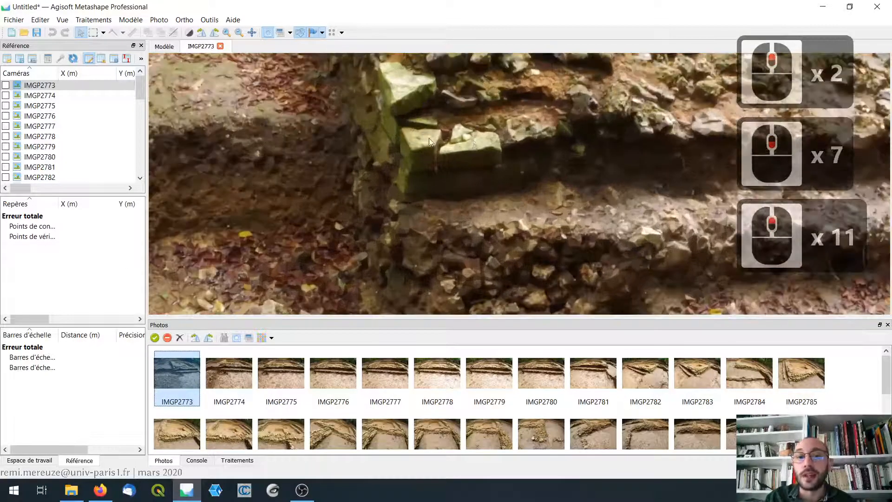
left_click(220, 46)
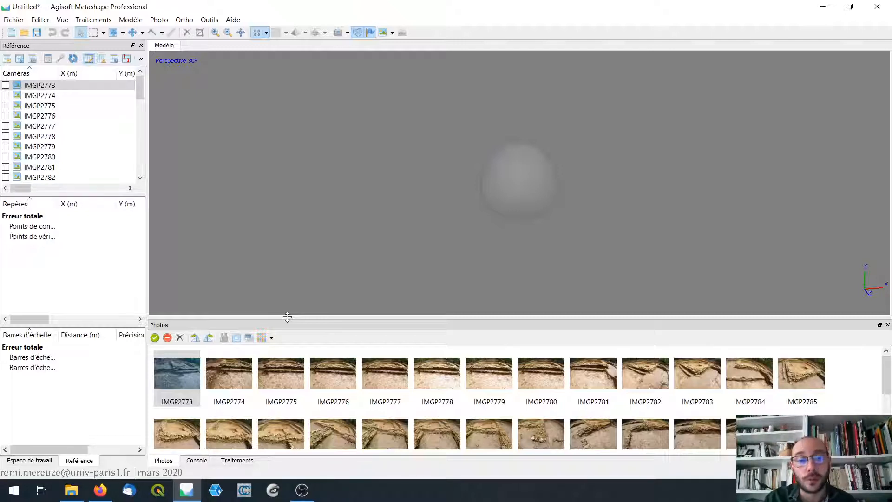
- Select photo IMGP2773 and look through the thumbnails of all the imported photos
left_click(182, 372)
left_click(157, 339)
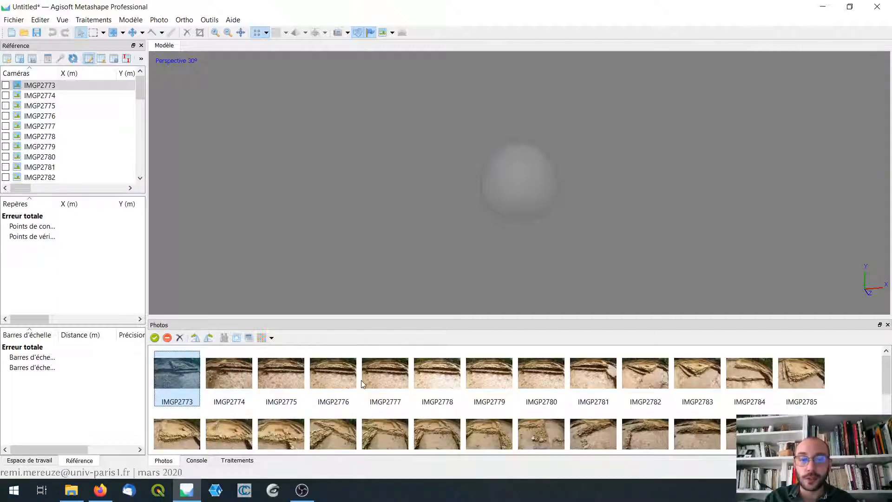
scroll(363, 383, "down", 9)
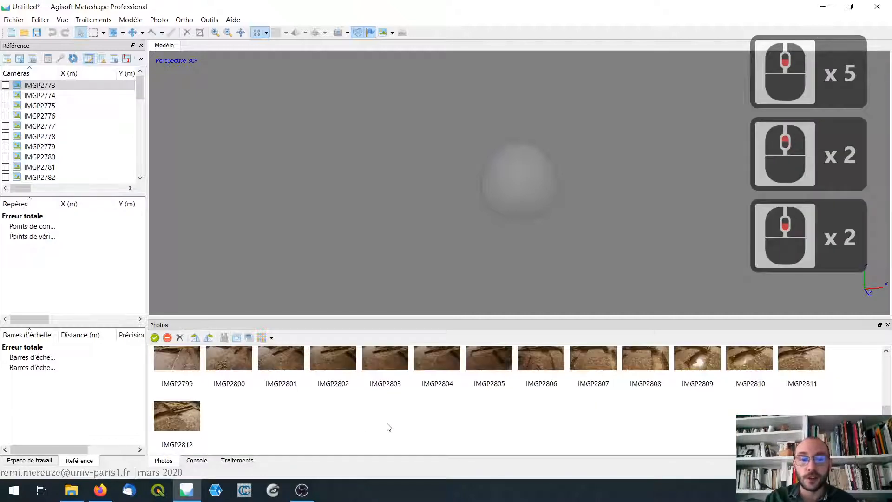
scroll(388, 426, "up", 4)
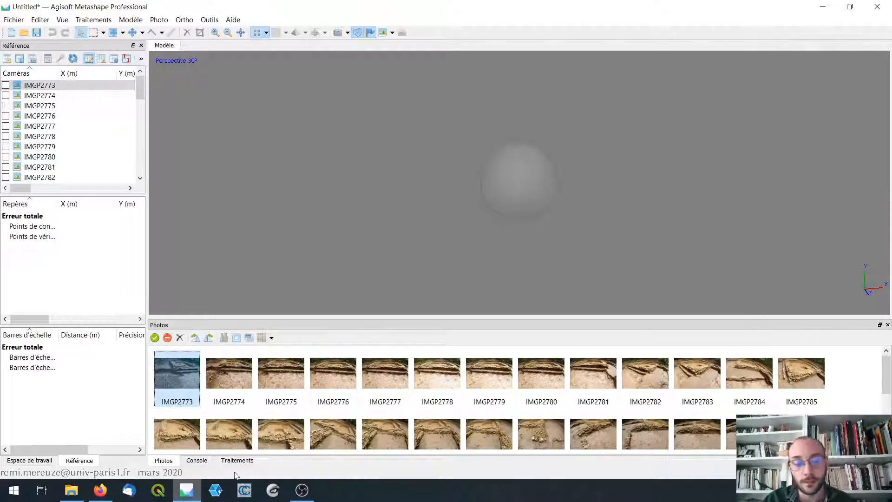
- Read the graphics hardware entries in the console log, check the processing queue, and return to the photo thumbnails
left_click(196, 462)
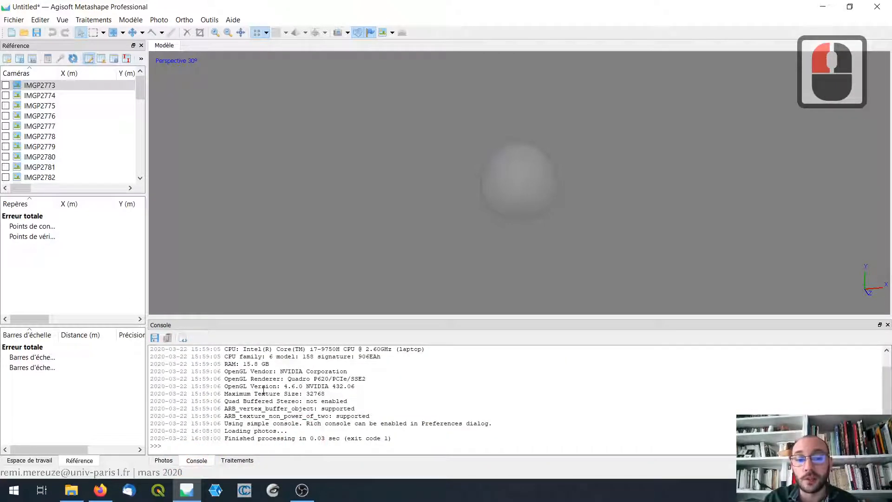
left_click_drag(236, 357, 252, 410)
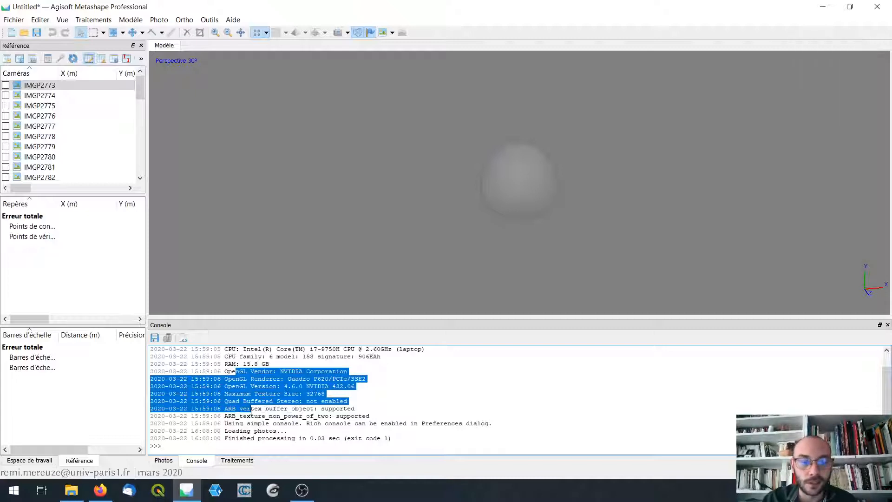
left_click(246, 460)
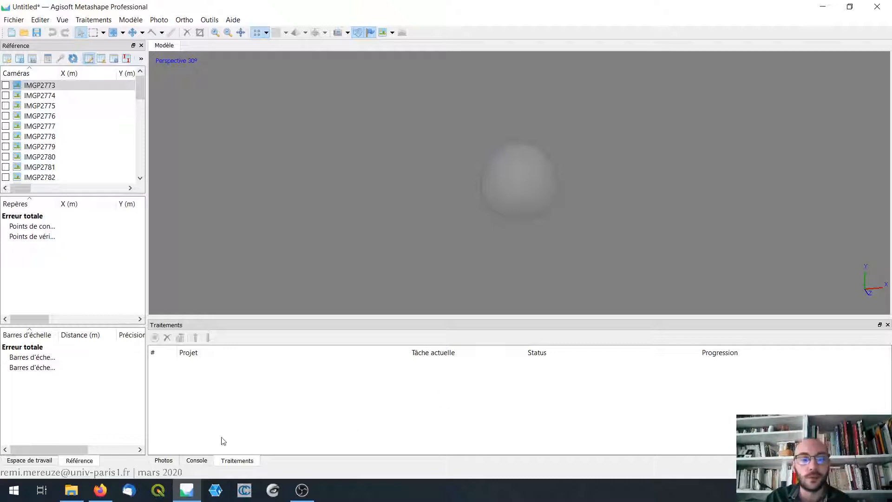
left_click(164, 460)
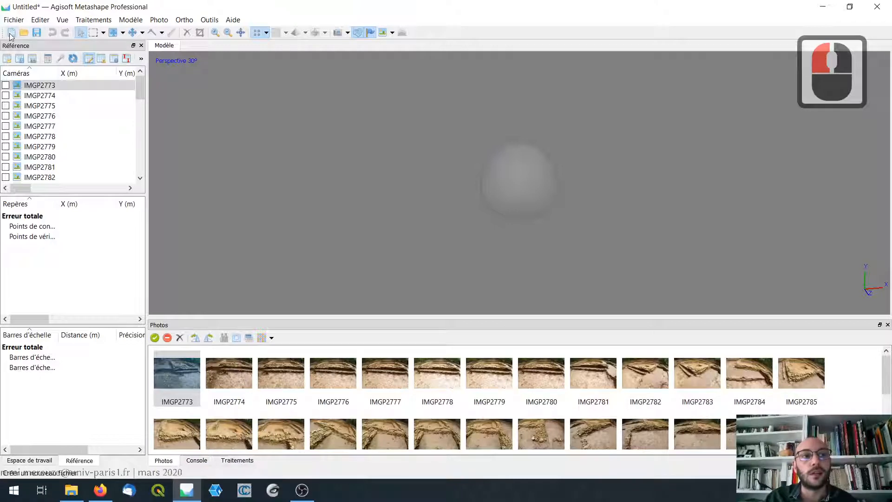
- Save the project as gresil2 in Metashape project format (*.psx) inside the jeuxPhotoPhotogrammetrie/gresil2 folder on the desktop
left_click(40, 31)
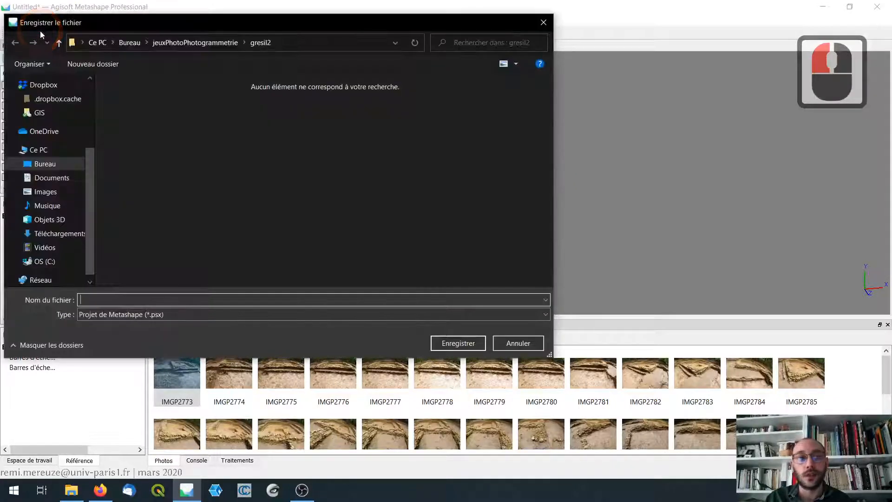
scroll(202, 146, "down", 1)
scroll(203, 146, "down", 6)
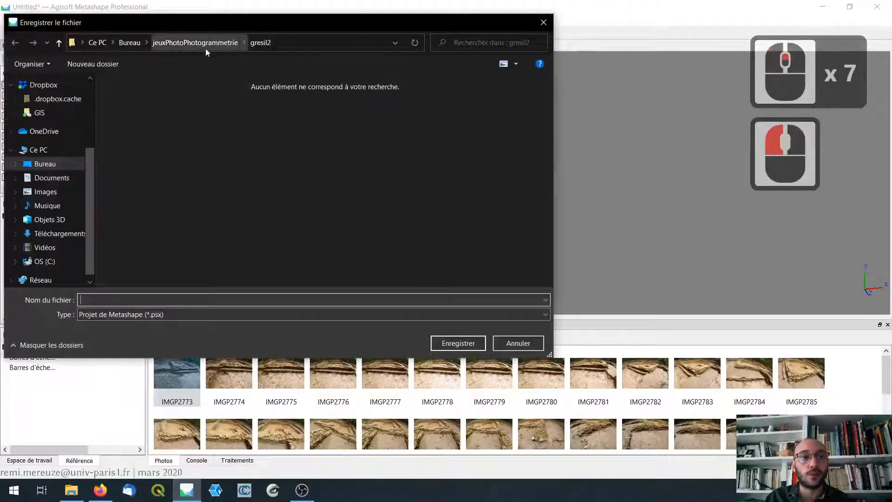
left_click(125, 44)
left_click(125, 44)
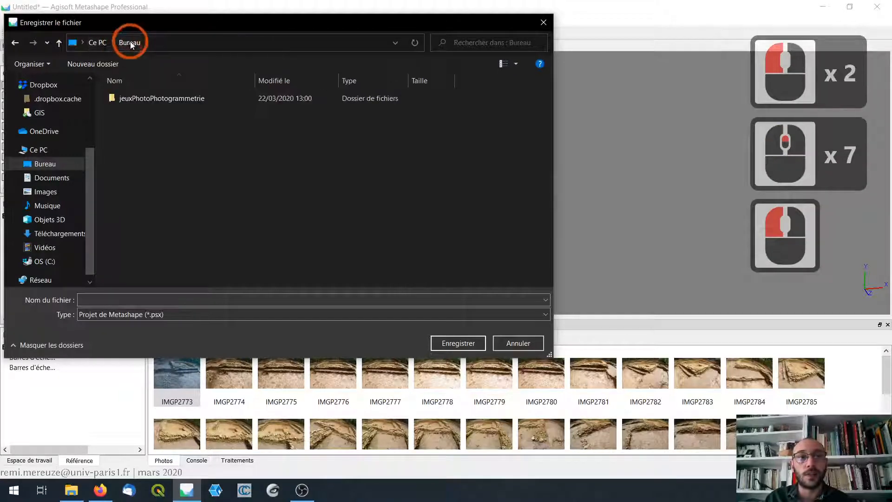
left_click(143, 98)
double_click(143, 98)
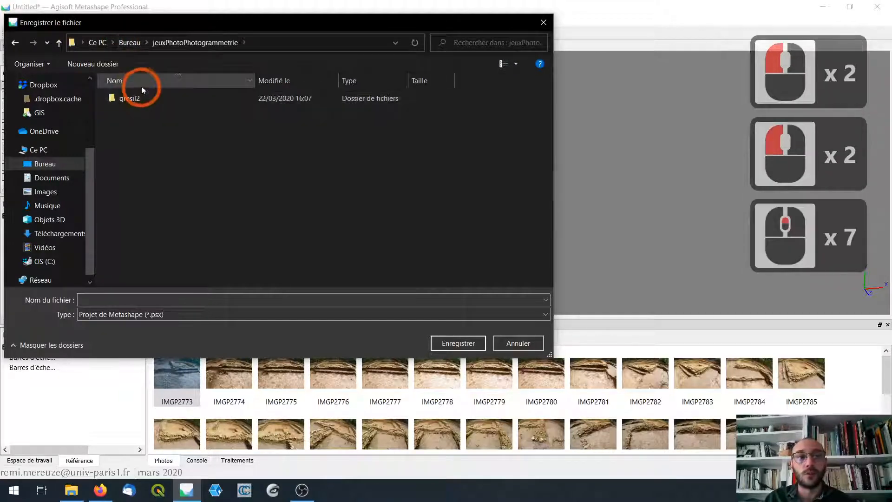
double_click(136, 102)
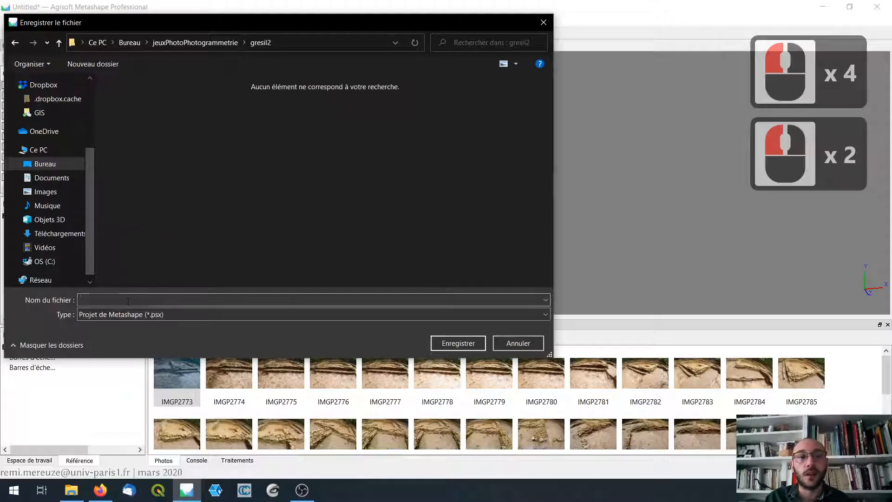
left_click(127, 301)
type("gresi")
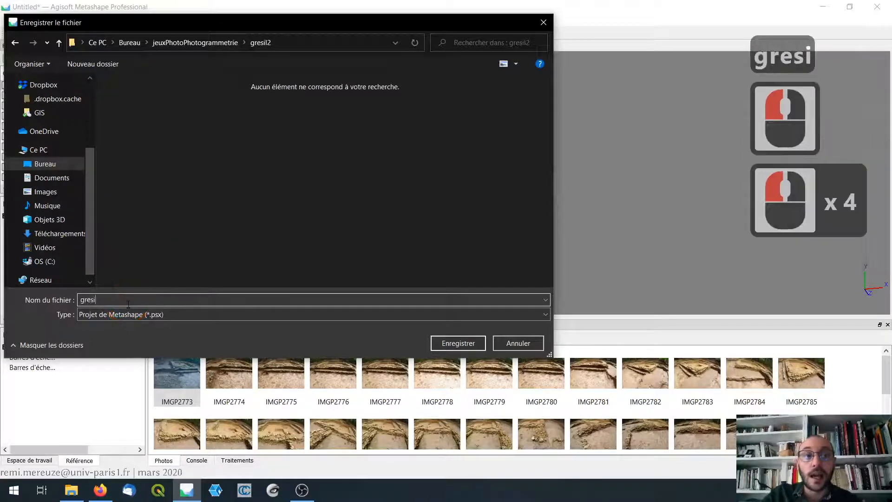
type("l2")
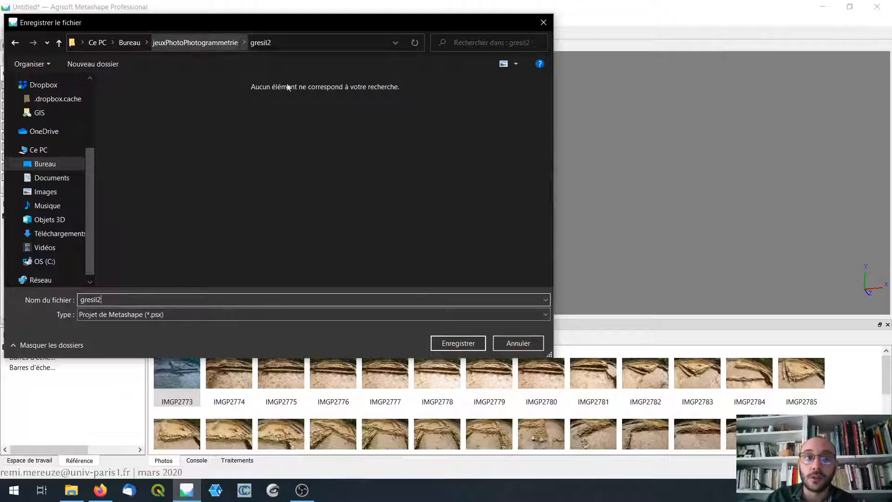
left_click(457, 344)
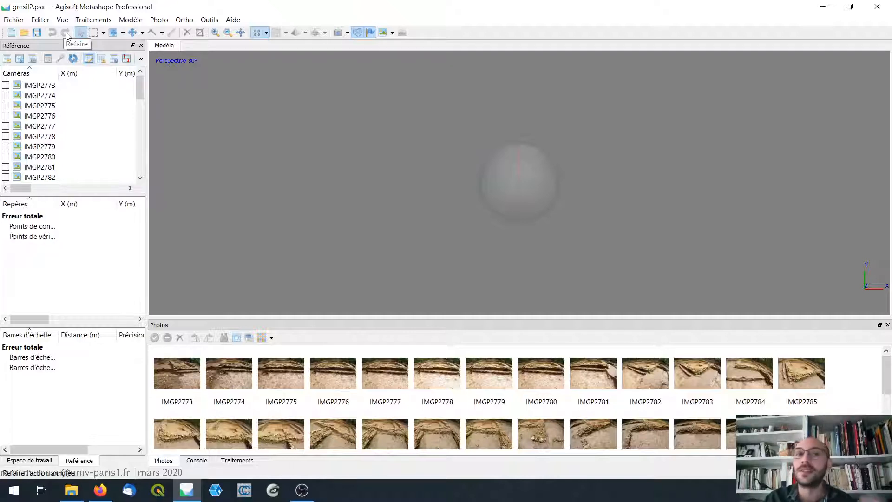
- Try the circular and free-form selection tools, and make rectangular selection the active tool
left_click(95, 34)
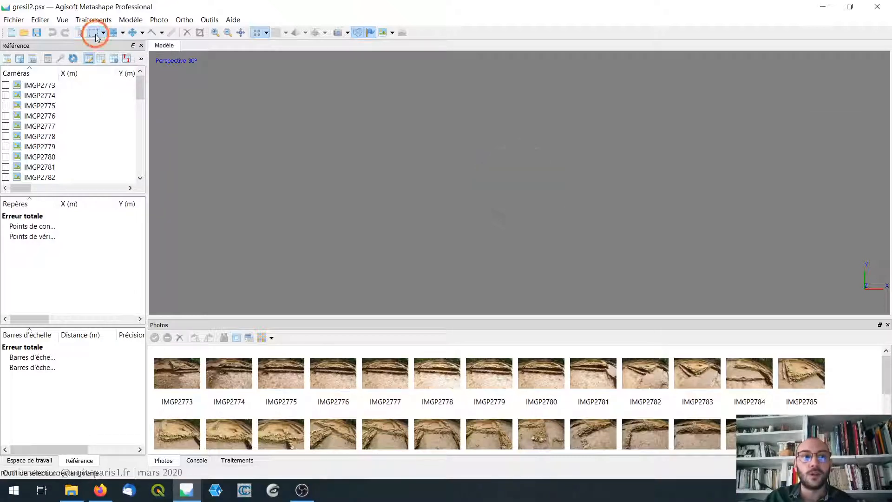
left_click(103, 32)
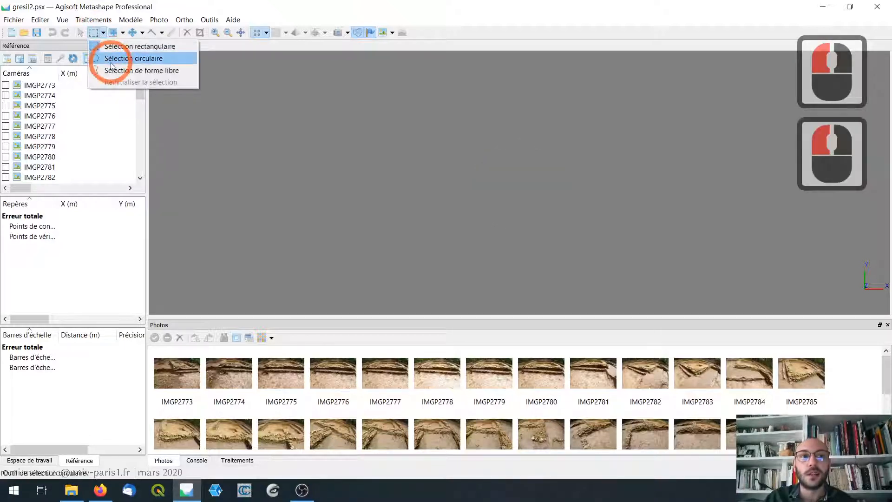
left_click(114, 57)
left_click(103, 33)
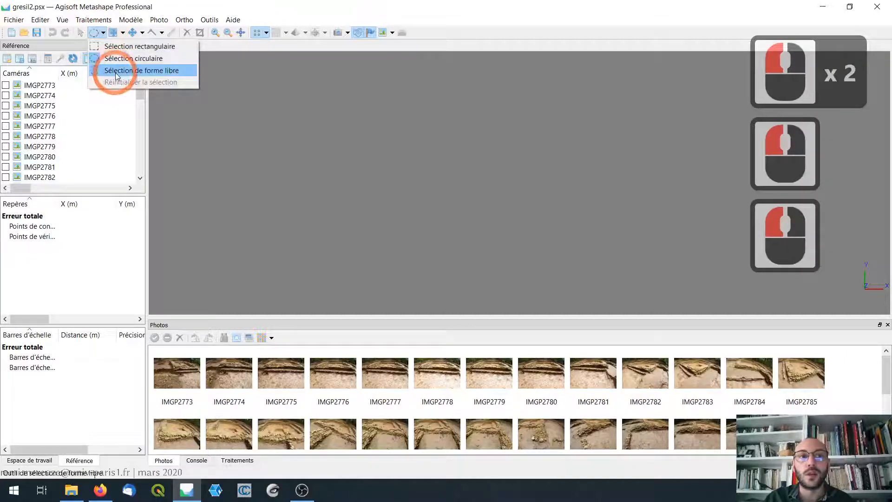
left_click(112, 69)
left_click(104, 33)
left_click(106, 45)
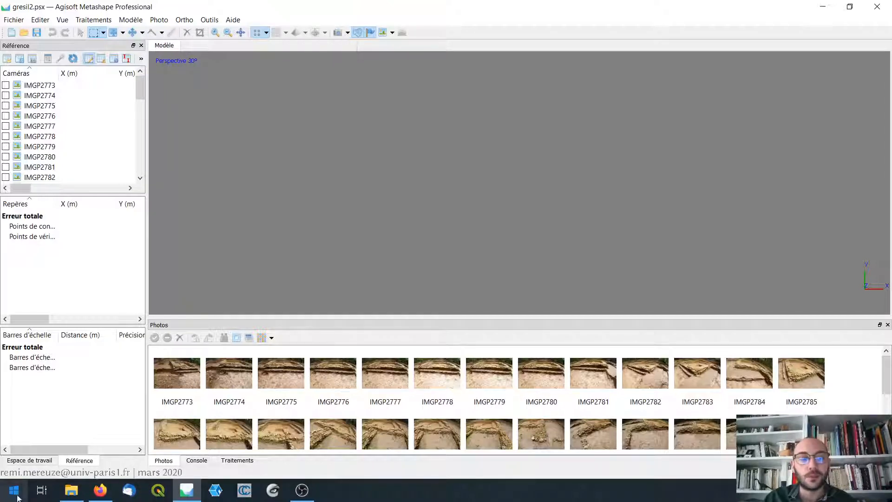
- Return to the workspace tree and review the commands available from File through Help
left_click(29, 460)
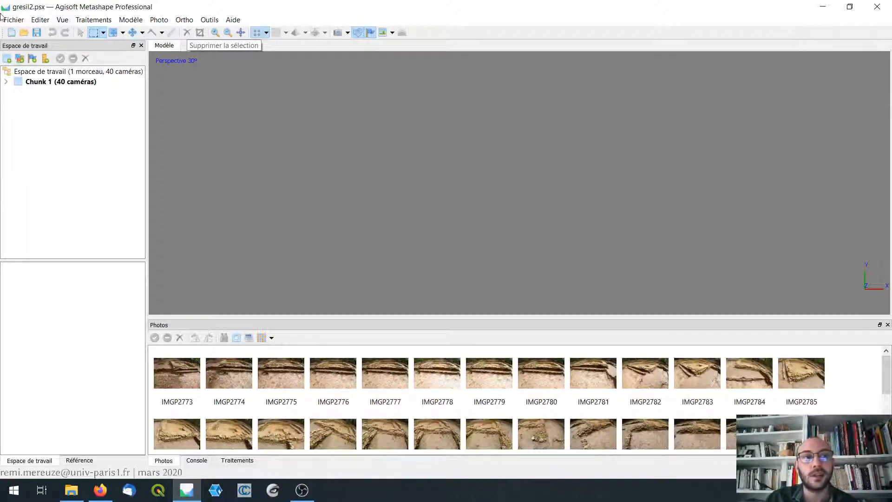
left_click(14, 20)
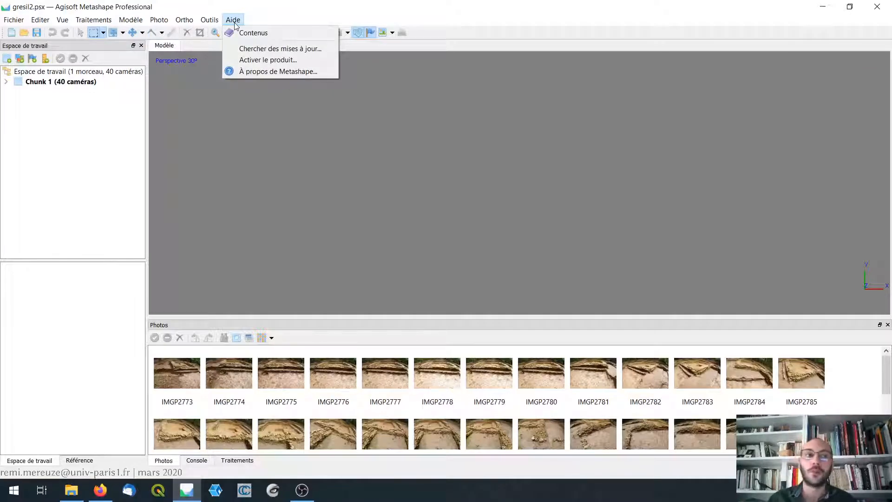
left_click(206, 129)
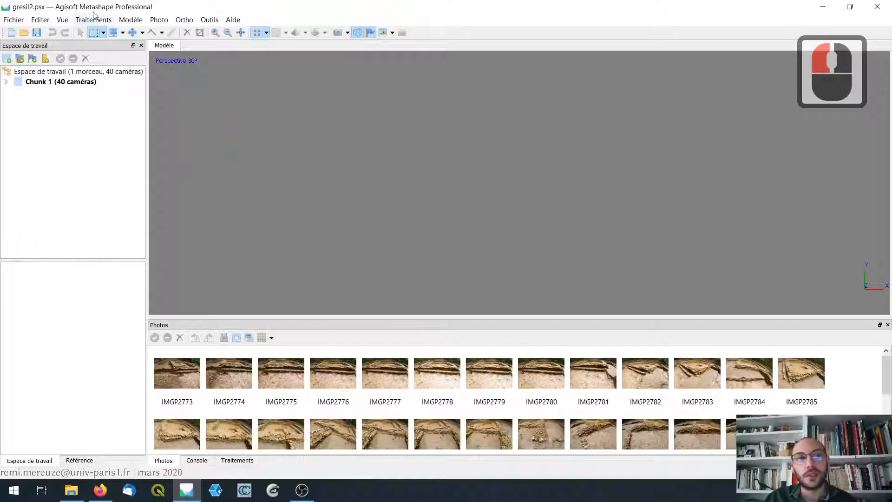
- Align the photos at Basse accuracy with generic preselection off, a 40,000 point limit and a 10,000 tie point limit
left_click(107, 20)
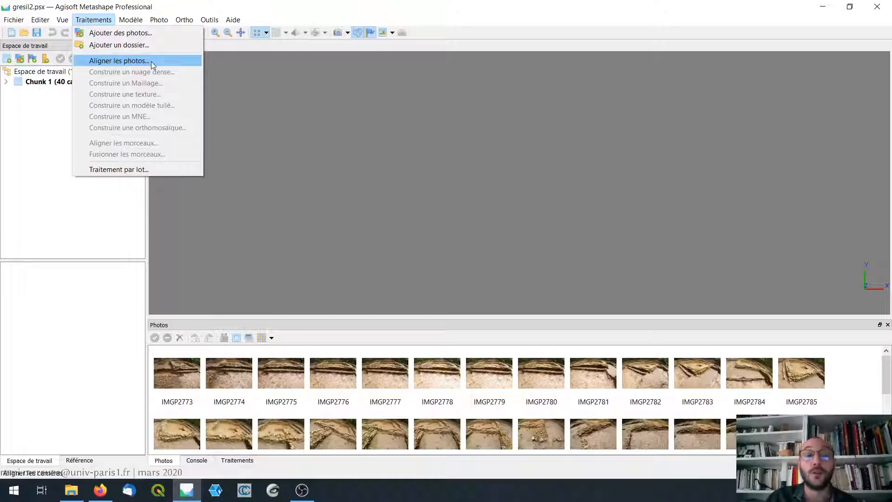
left_click(124, 61)
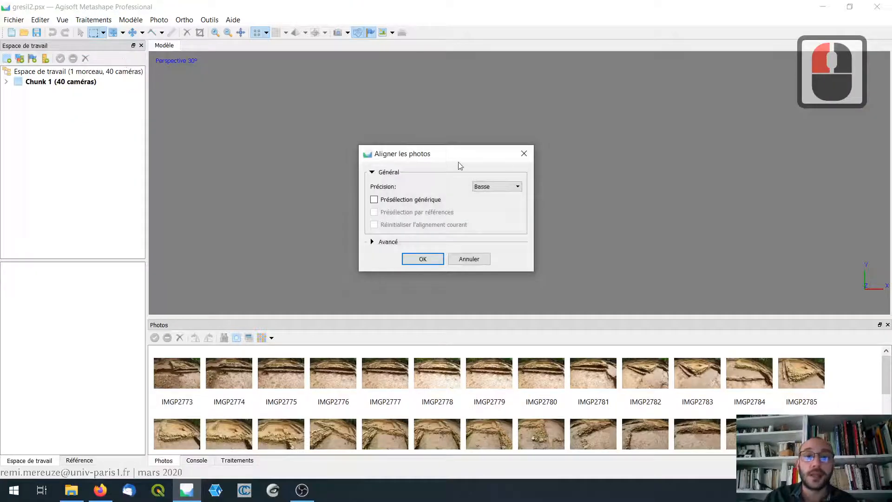
left_click_drag(460, 159, 347, 95)
left_click(418, 213)
left_click_drag(417, 206, 418, 279)
left_click(259, 176)
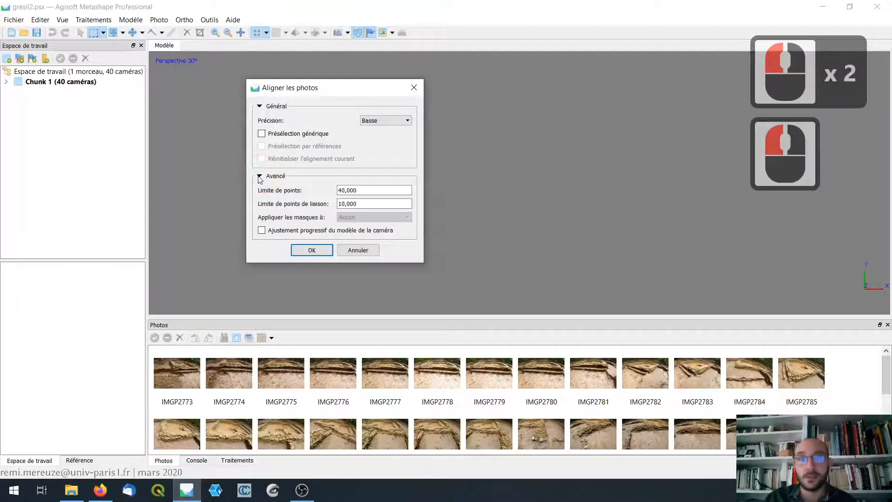
left_click(389, 122)
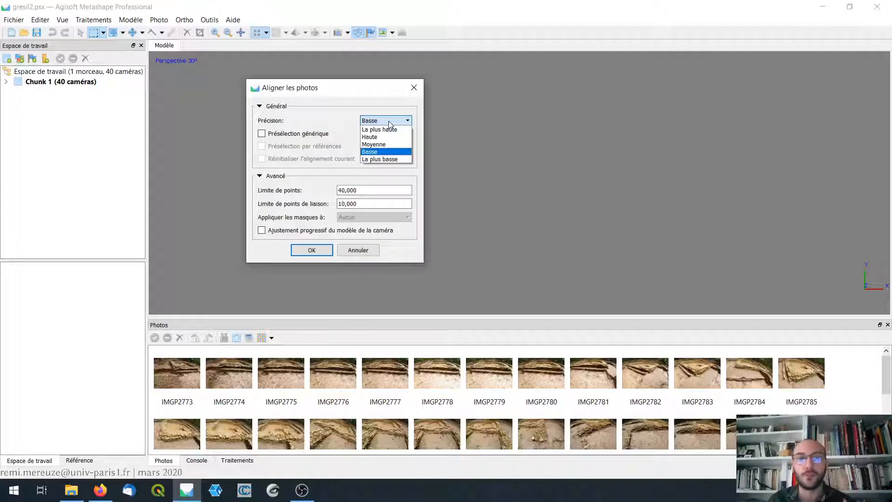
left_click(368, 193)
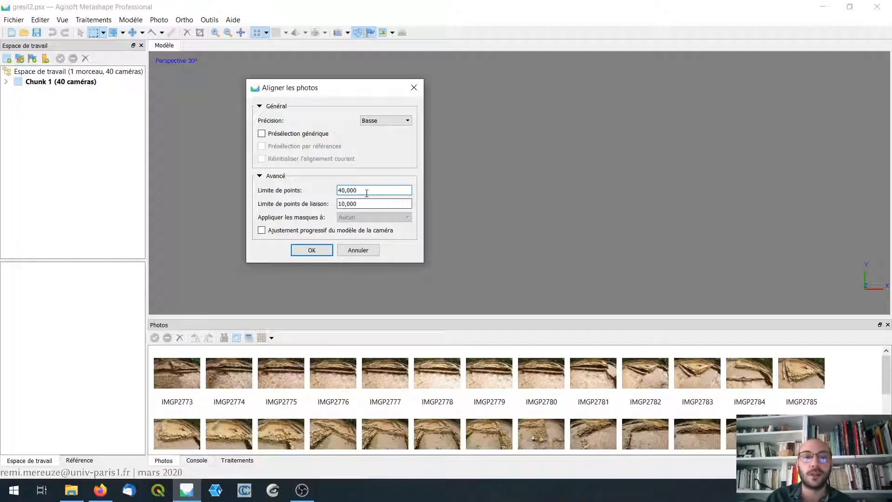
left_click(320, 254)
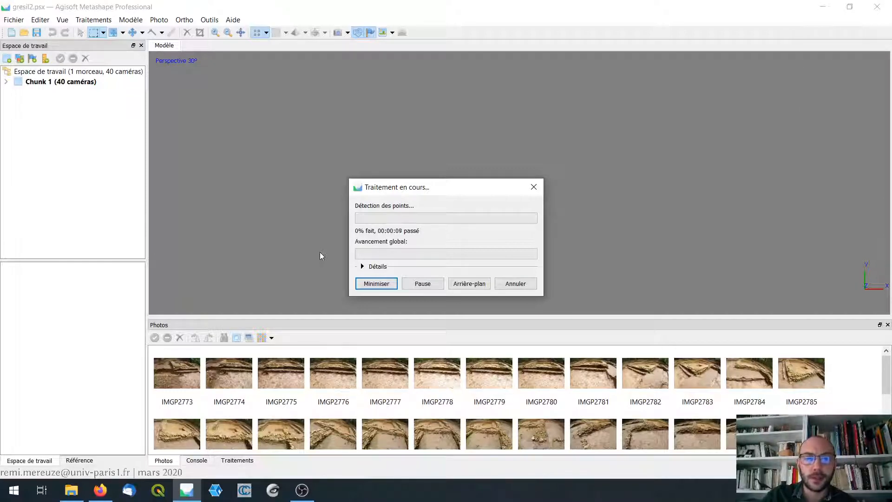
- Show the details of the running photo alignment and try to cancel the process
left_click(358, 268)
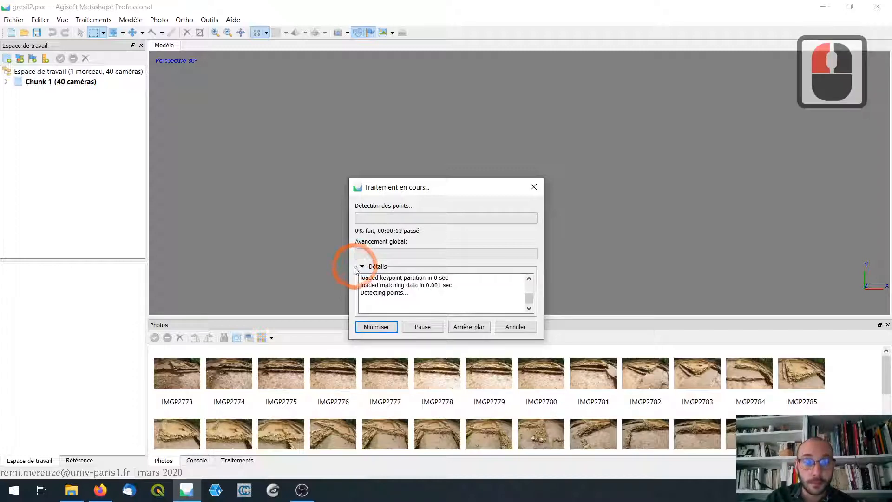
left_click_drag(447, 187, 349, 125)
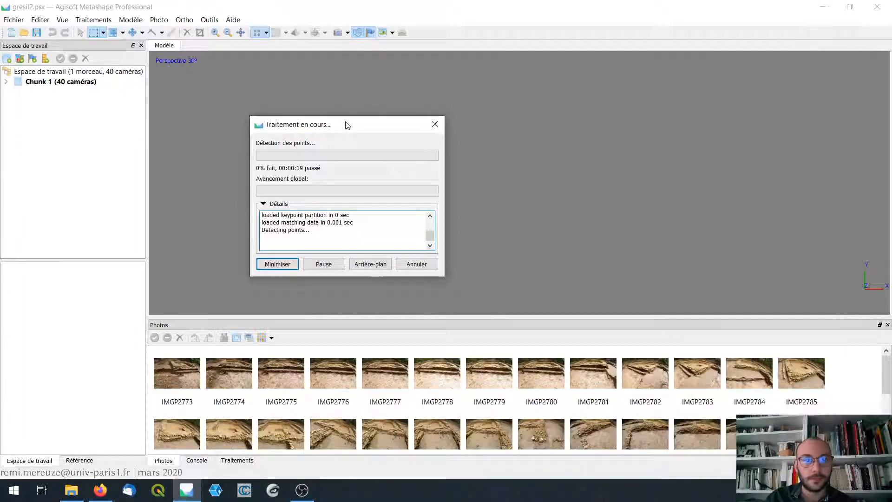
left_click(410, 262)
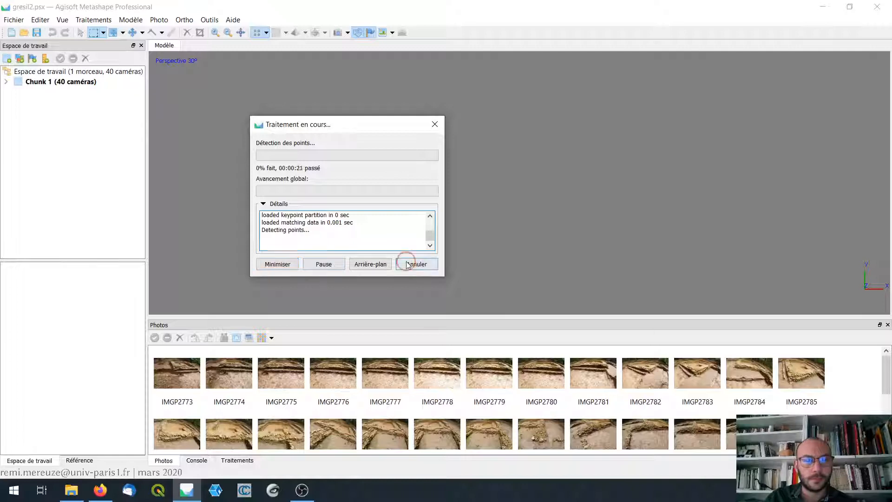
left_click(415, 215)
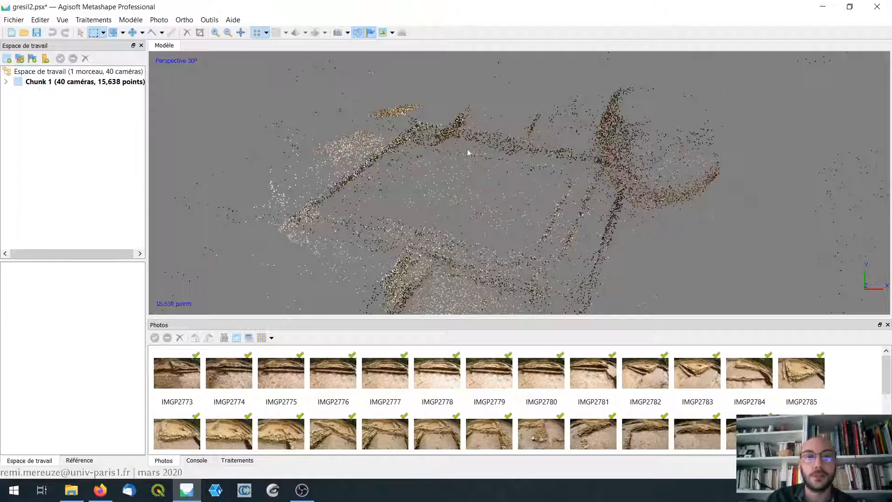
- Try a rectangular selection on the lower part of the point cloud, clear it, and make Navigation the active tool
scroll(468, 153, "down", 6)
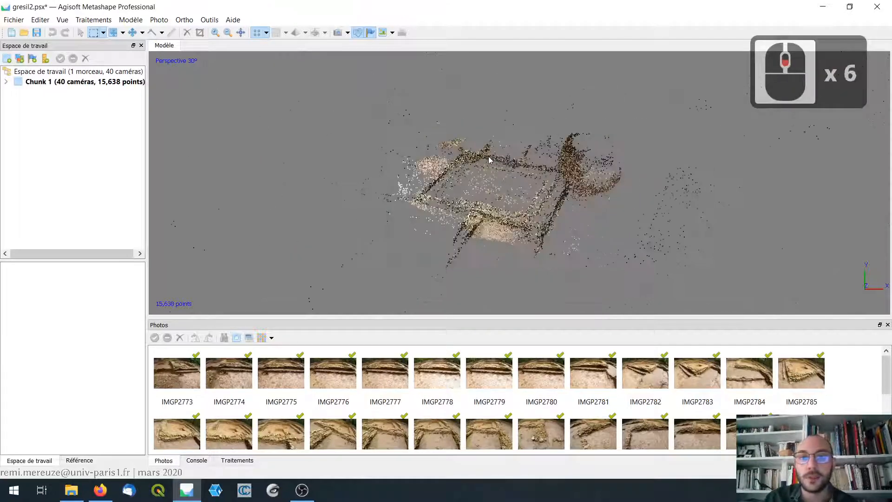
scroll(488, 160, "down", 3)
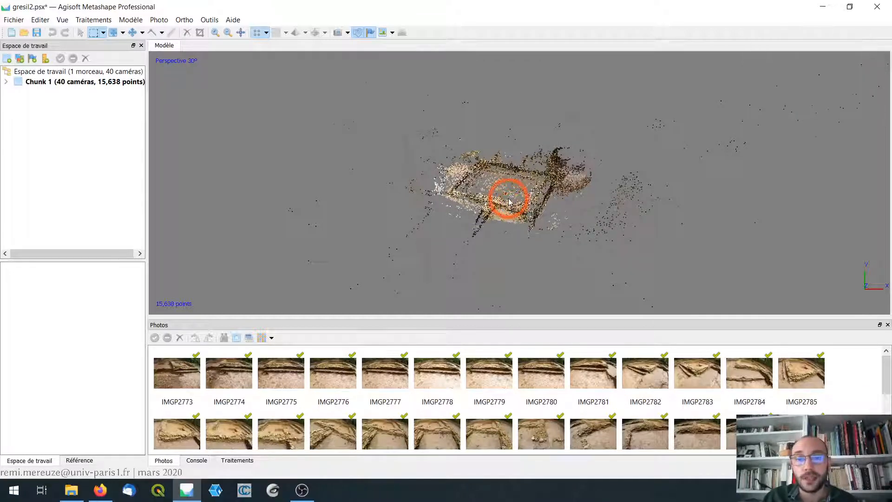
left_click_drag(457, 242, 443, 254)
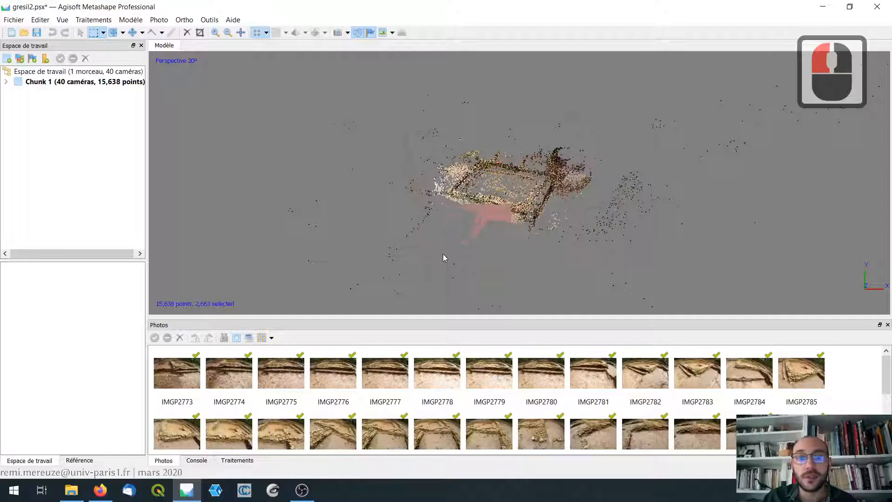
left_click(81, 34)
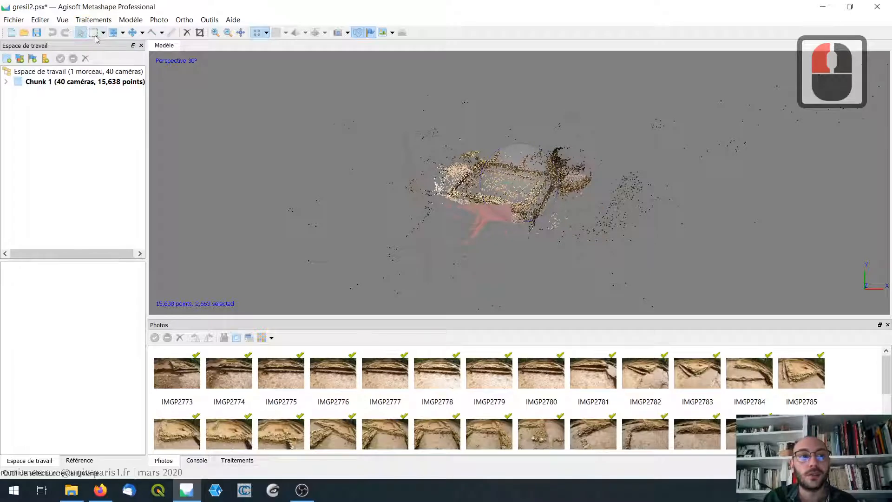
left_click(215, 136)
left_click(82, 33)
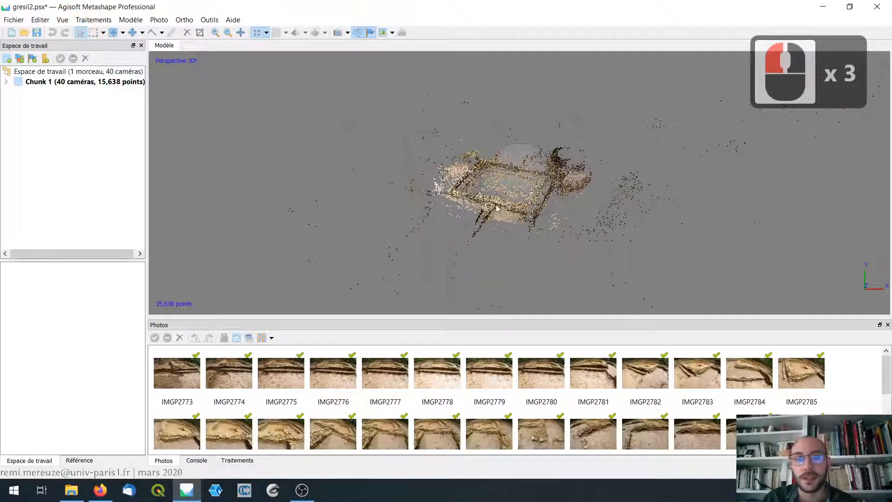
- Examine the point cloud of the excavation from several angles and compare its orientation with the axis indicator
mouse_move(514, 198)
left_mouse_down()
mouse_move(515, 185)
mouse_move(498, 170)
mouse_move(517, 179)
mouse_move(554, 229)
mouse_move(522, 185)
mouse_move(505, 194)
mouse_move(506, 180)
left_mouse_up()
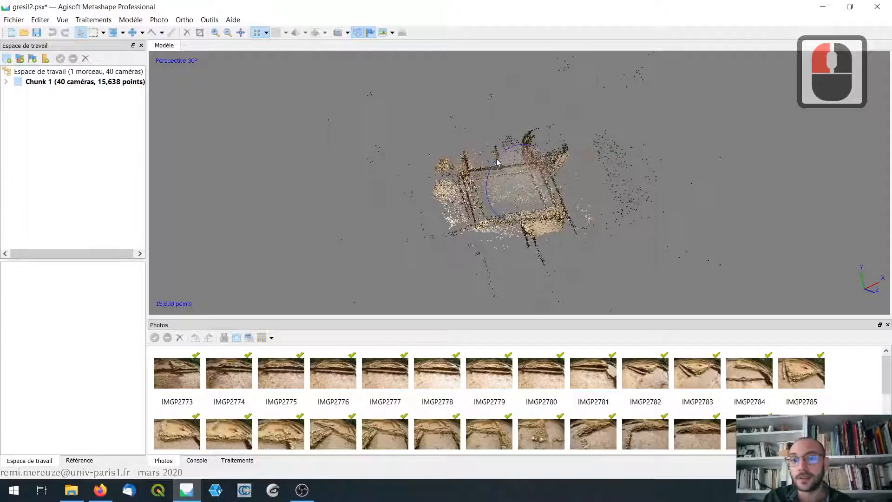
scroll(511, 160, "up", 5)
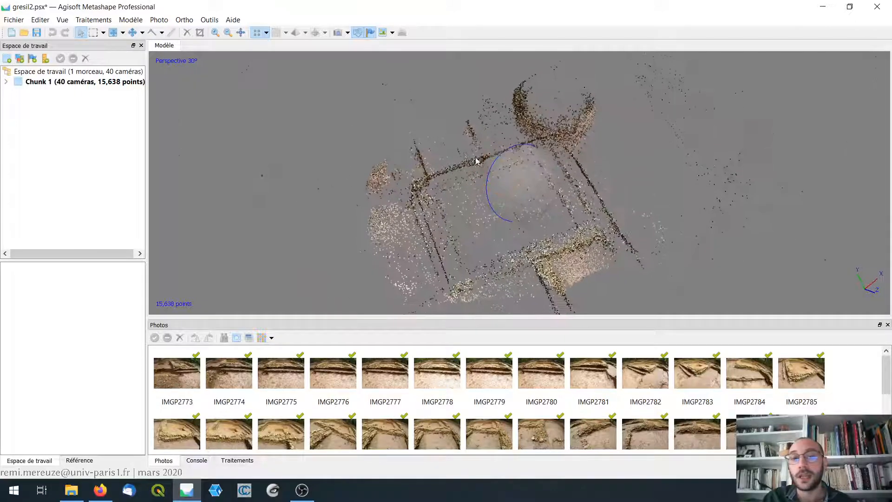
left_click_drag(504, 185, 597, 174)
left_click_drag(871, 277, 871, 282)
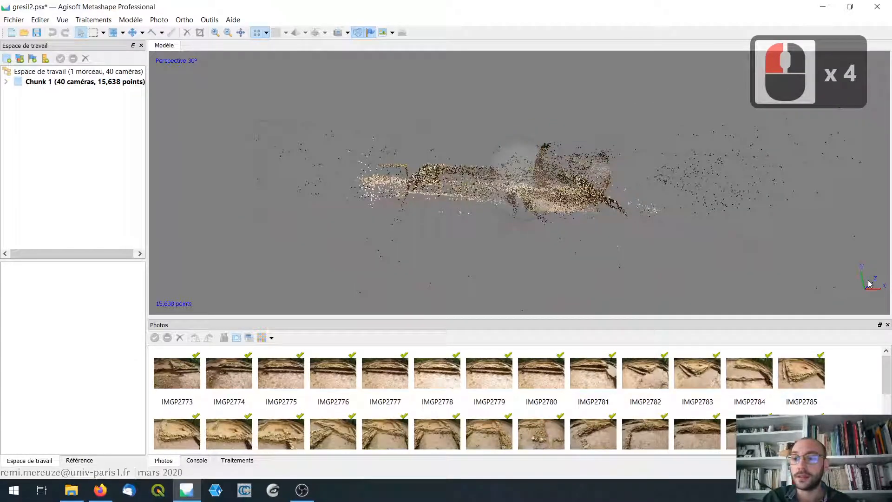
left_click(869, 283)
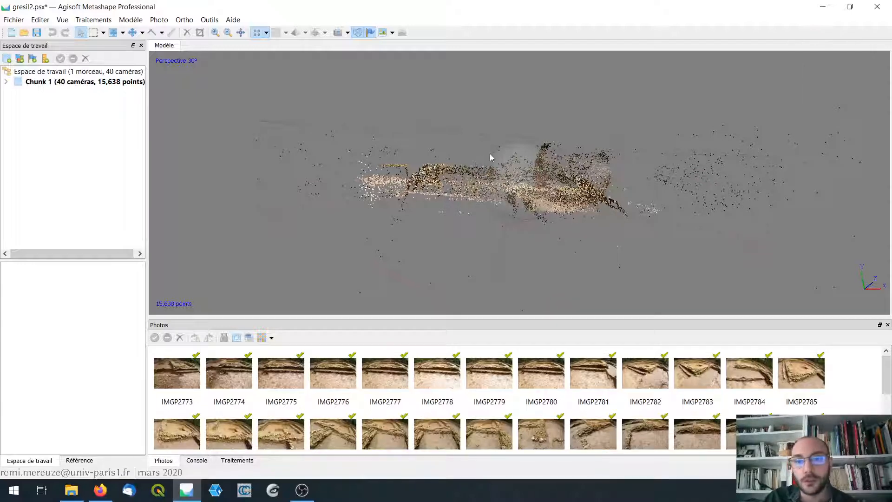
left_click_drag(510, 166, 679, 248)
left_click_drag(851, 286, 547, 193)
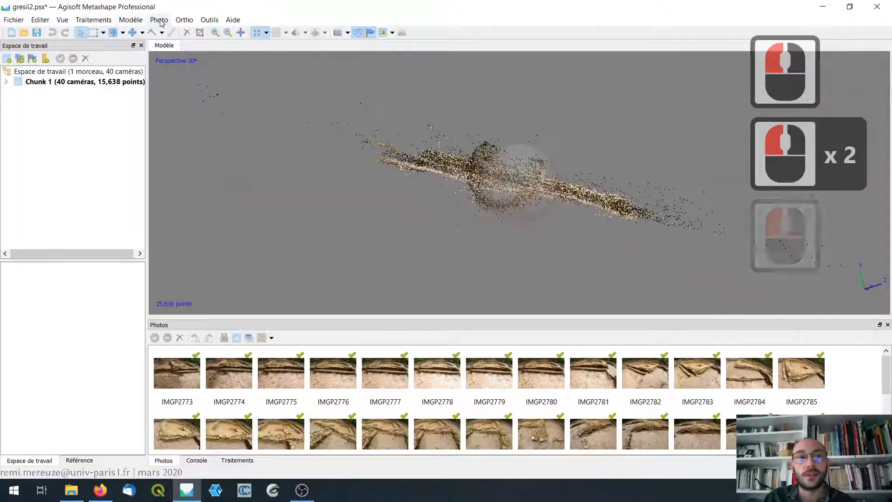
- Set the model to the predefined front view (Avant)
left_click(123, 21)
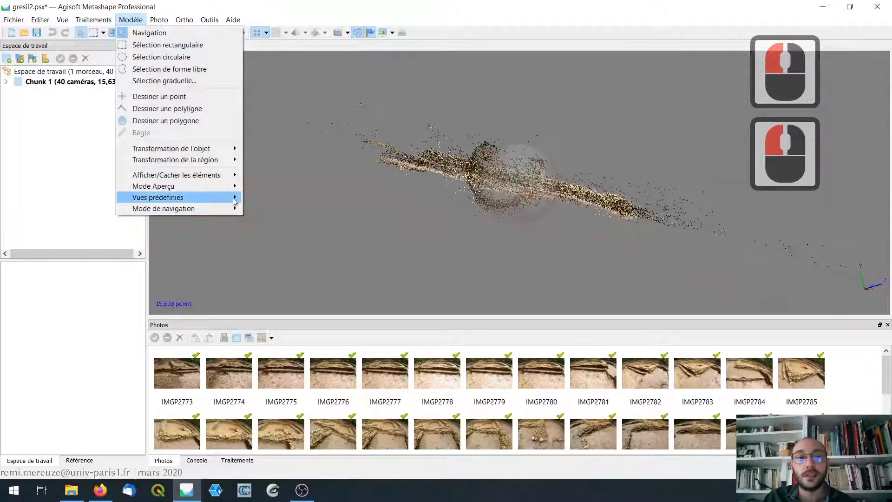
mouse_move(235, 199)
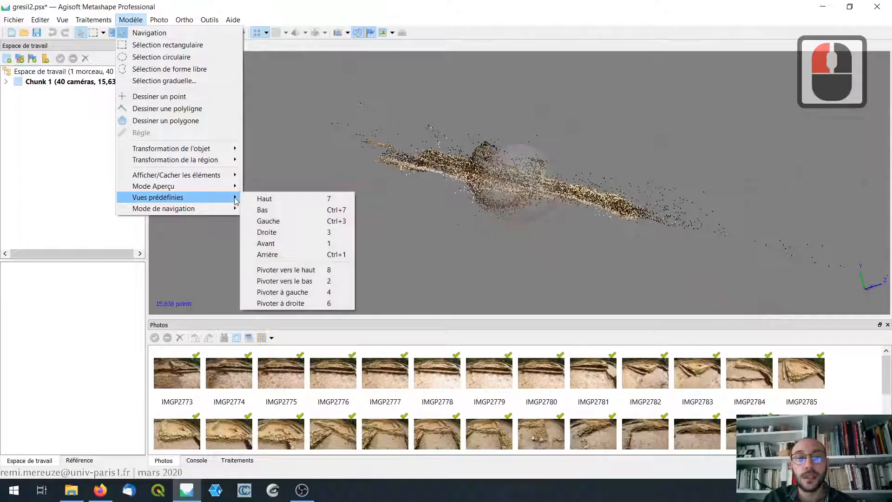
left_click(296, 243)
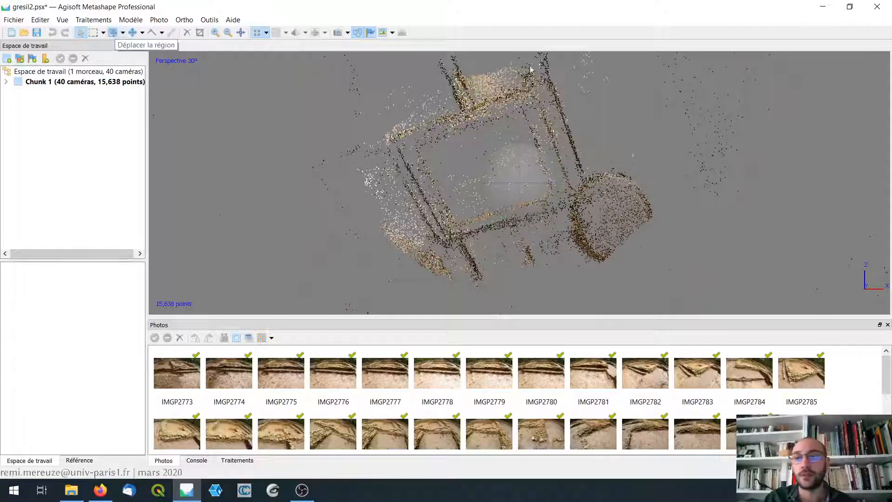
- Show the reconstruction region, and move the whole point cloud slightly up and to the right with the object move tool
left_click(113, 32)
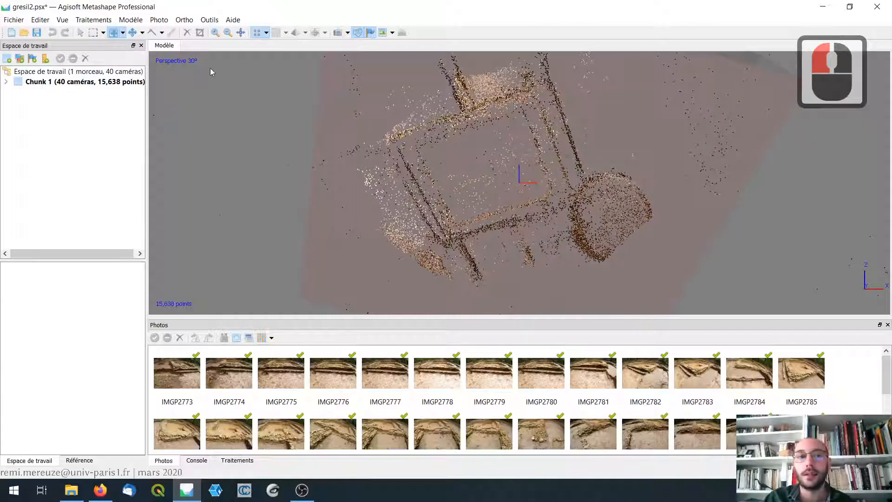
left_click(133, 33)
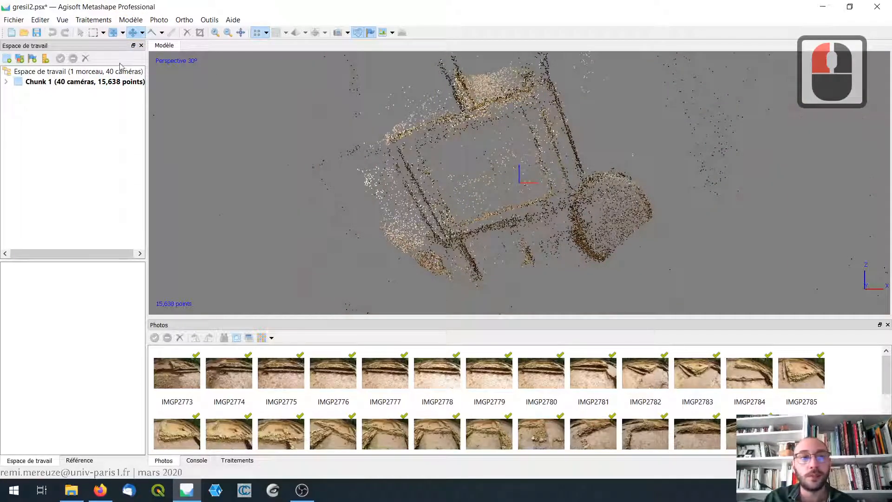
left_click_drag(516, 191, 536, 179)
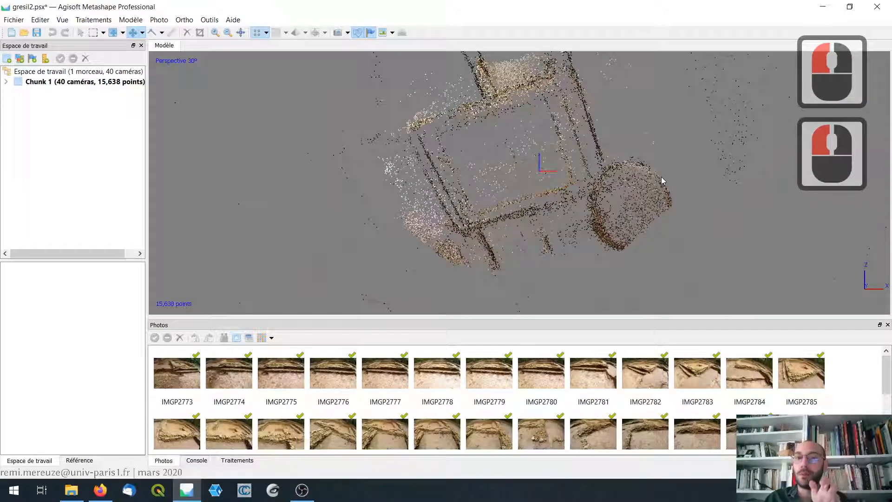
- Rotate the object so the excavation's ground plane lies horizontal in the front view, with Z pointing up
left_click(143, 34)
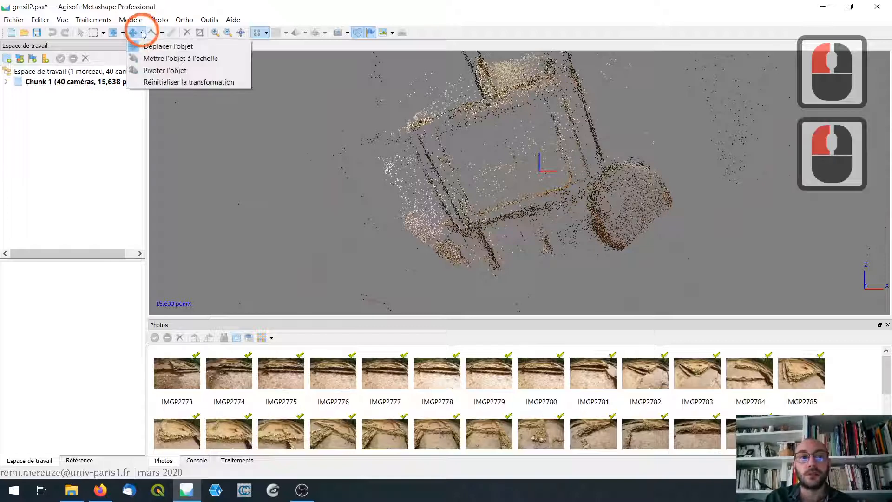
left_click(152, 68)
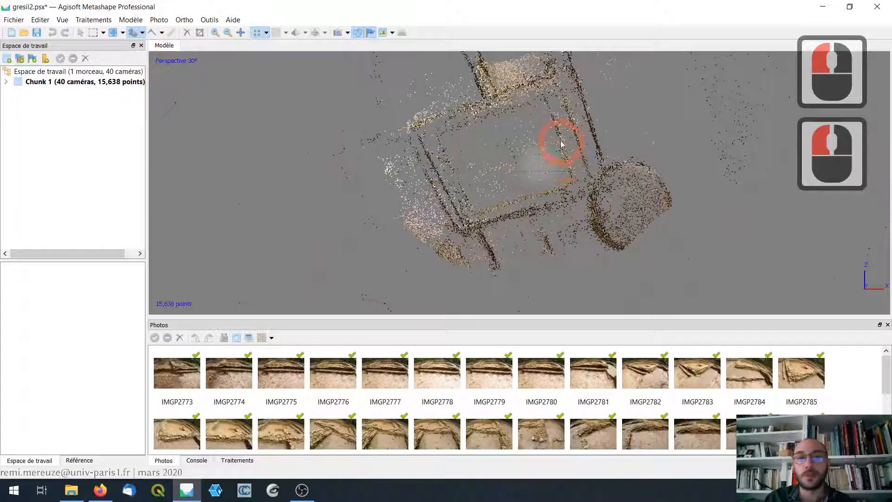
left_click_drag(560, 144, 526, 148)
left_click_drag(500, 109, 521, 175)
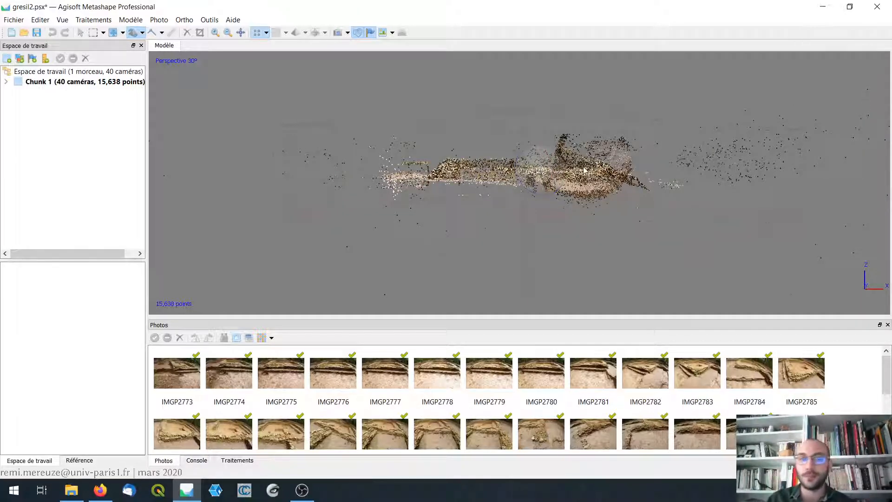
- Switch the model display to orthographic projection and rotate the object about its vertical axis
left_click(94, 20)
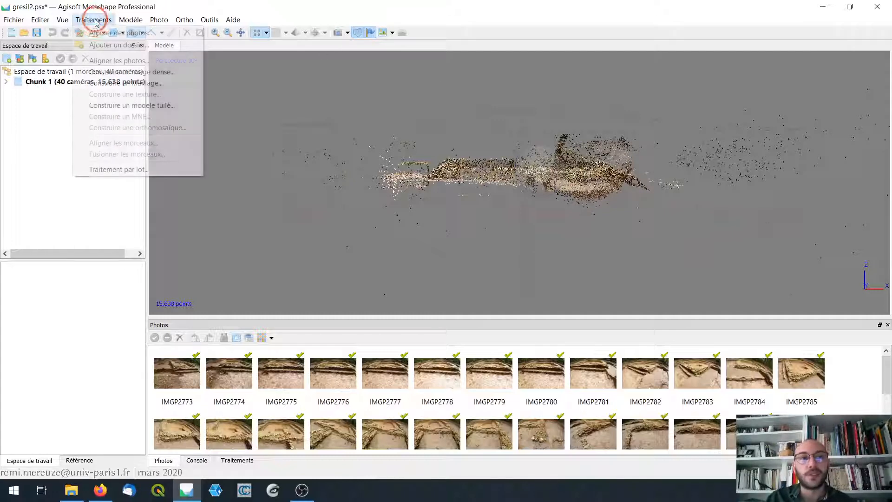
double_click(163, 52)
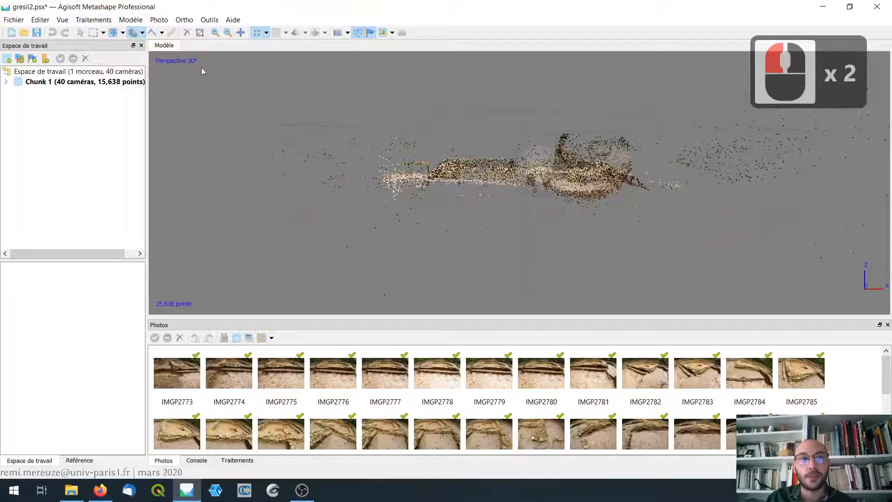
left_click(141, 21)
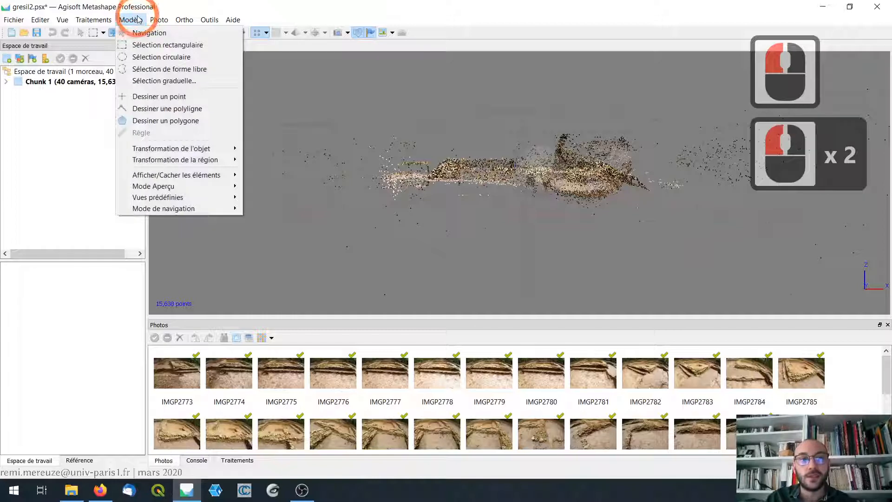
left_click(228, 192)
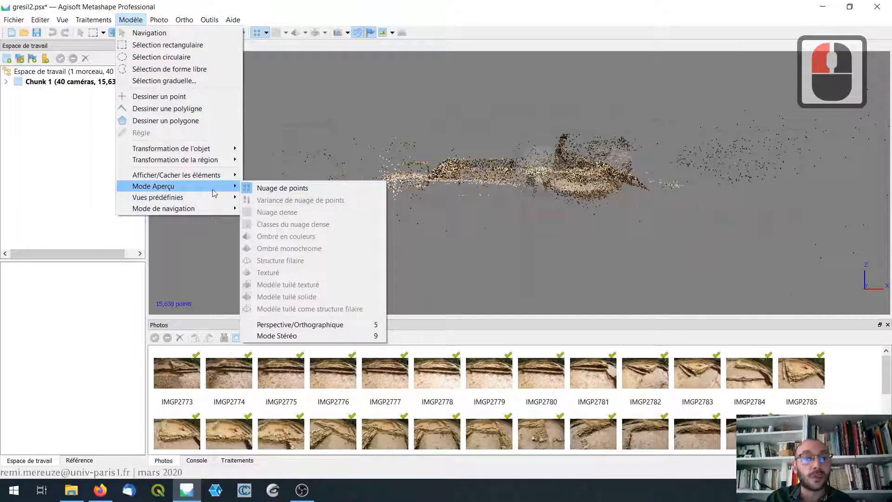
left_click(338, 326)
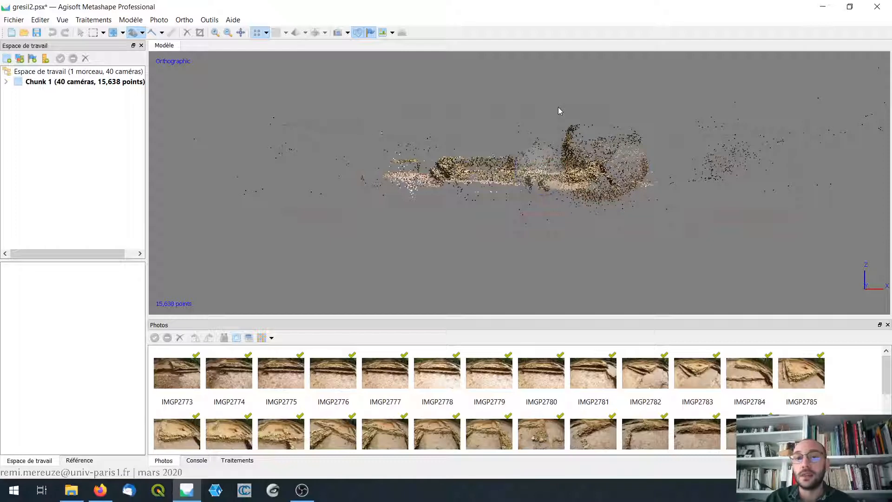
left_click_drag(538, 150, 684, 152)
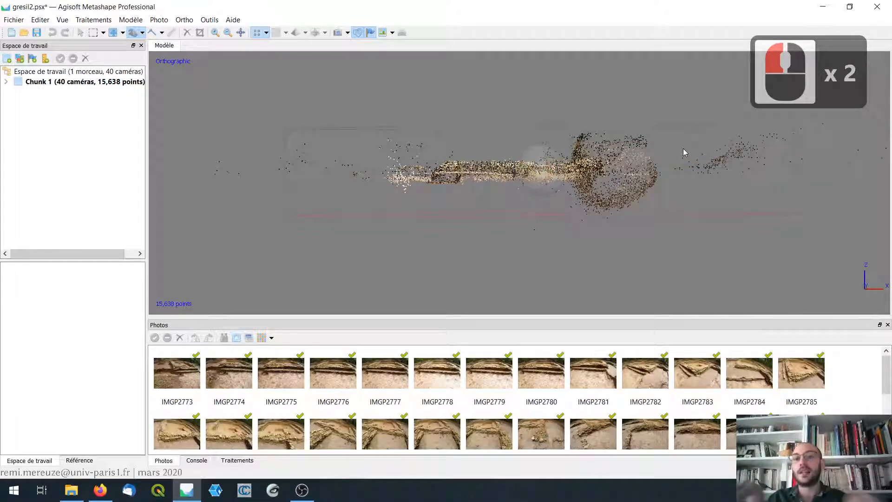
- Rotate the object so the excavation lies level in the front view, turning it further about its vertical axis
left_click_drag(683, 152, 618, 130)
left_click(531, 168)
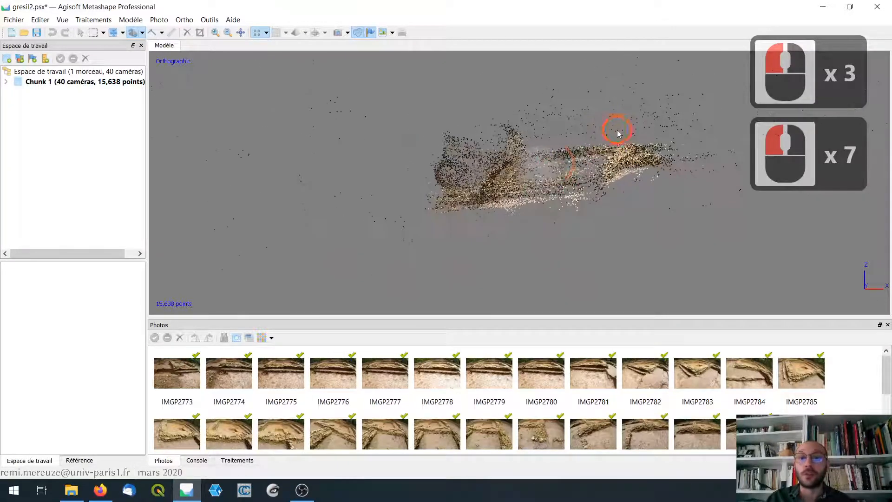
left_click_drag(534, 172, 604, 183)
left_click_drag(604, 183, 506, 154)
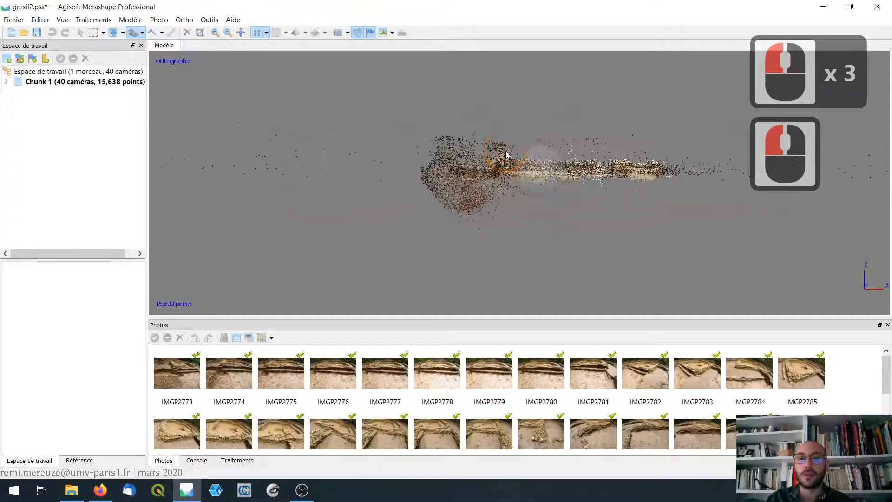
left_click(506, 154)
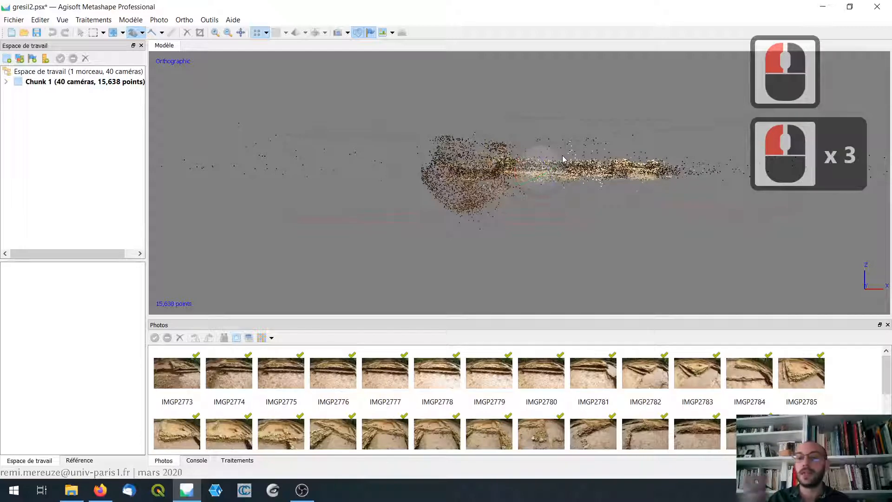
- Switch to the predefined top view (Haut) and rotate the object slightly to line up the excavation walls with the X and Y axes
left_click(130, 19)
mouse_move(214, 202)
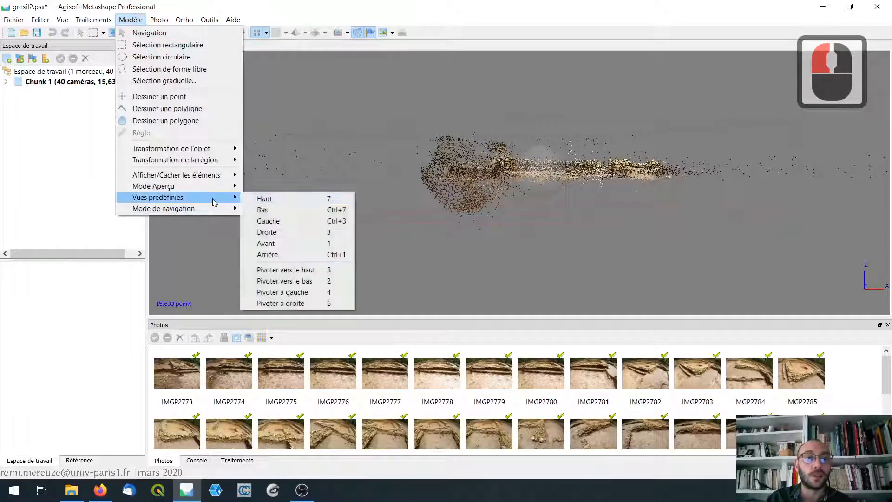
left_click(264, 199)
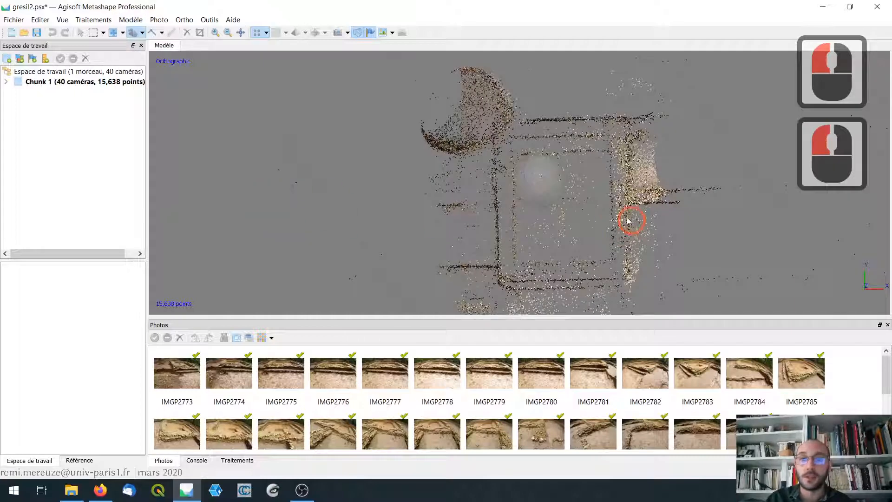
middle_click_drag(627, 219, 629, 153)
left_click_drag(640, 132, 642, 137)
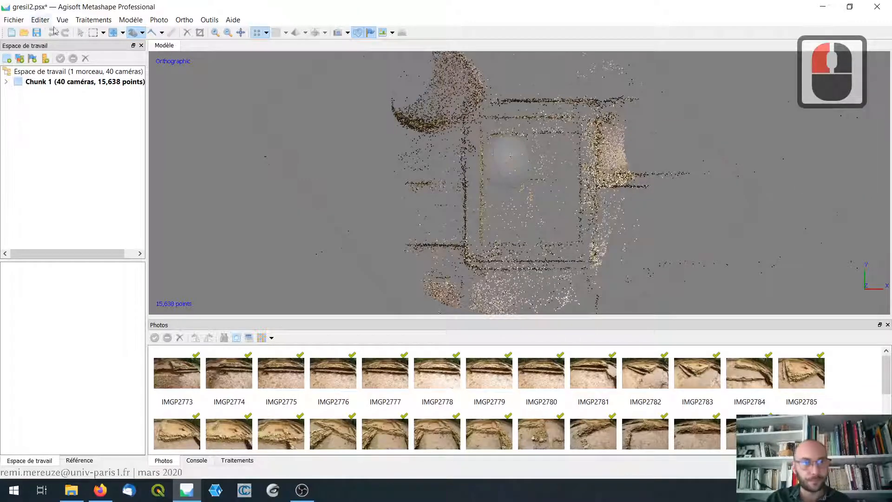
- Leave object rotation for navigation mode and show the whole point cloud from the top
left_click(142, 33)
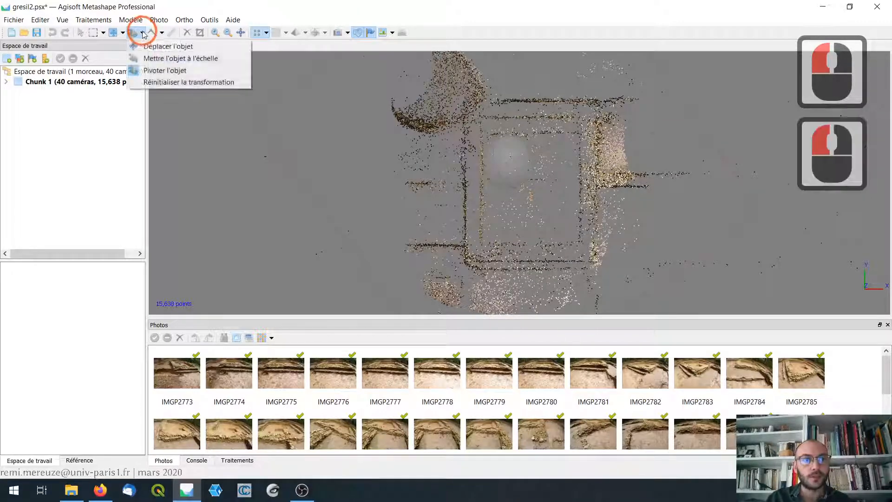
left_click(153, 44)
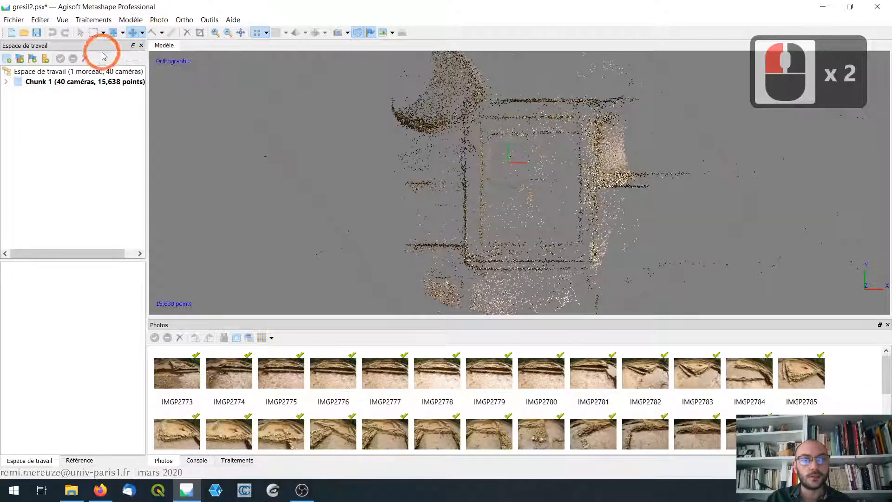
left_click(81, 32)
scroll(585, 238, "down", 8)
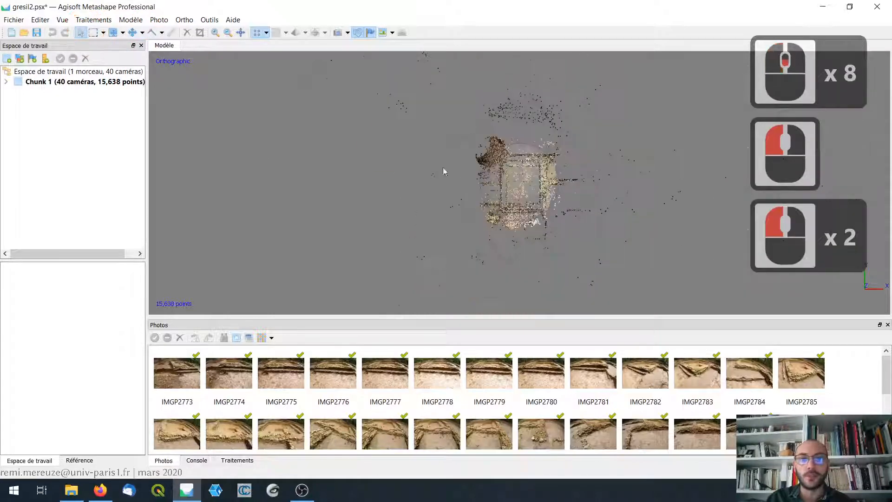
mouse_move(510, 225)
left_mouse_down()
mouse_move(522, 186)
mouse_move(513, 224)
left_mouse_up()
key("7")
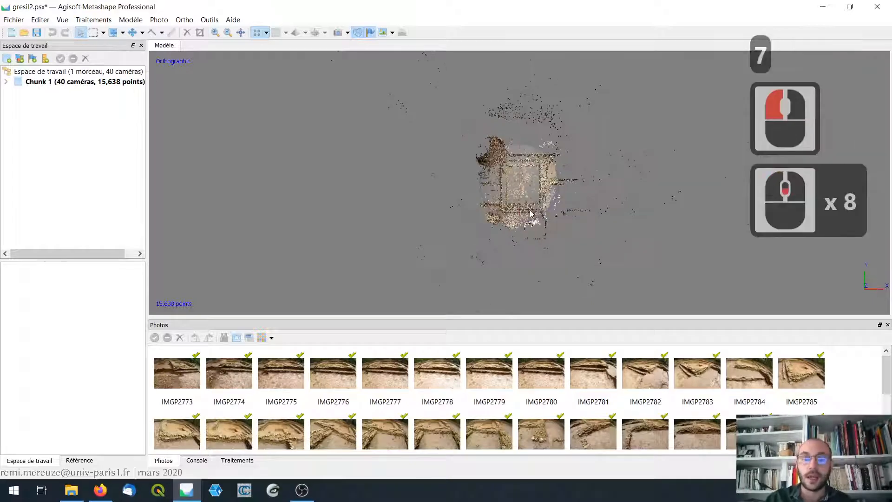
- Rotate the reconstruction region in the top view so its sides run parallel to the excavation walls
scroll(463, 201, "up", 4)
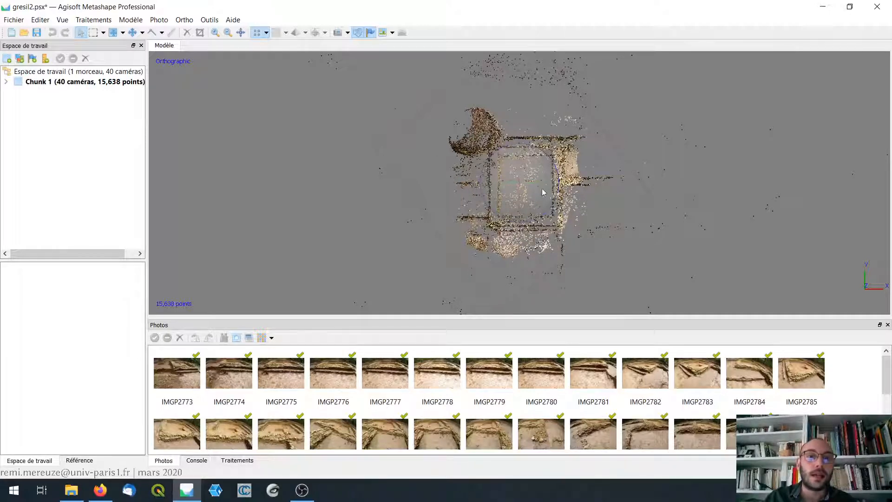
left_click(123, 32)
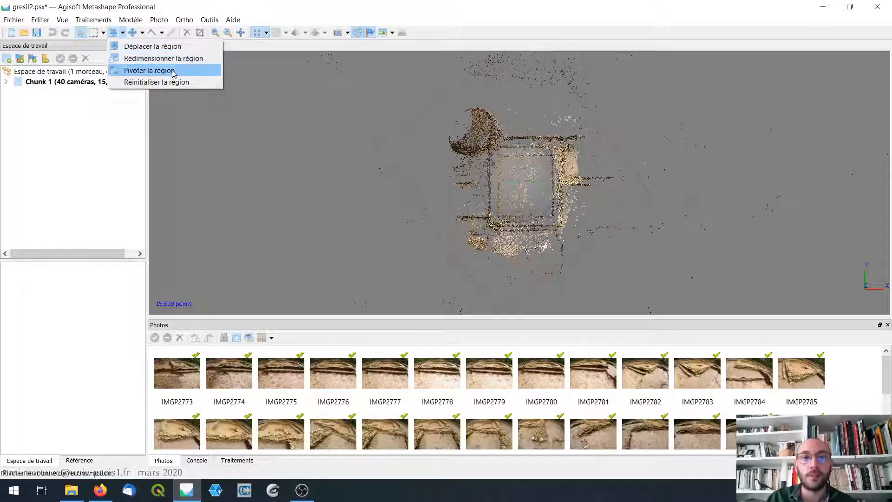
left_click(175, 71)
left_click_drag(588, 162, 603, 229)
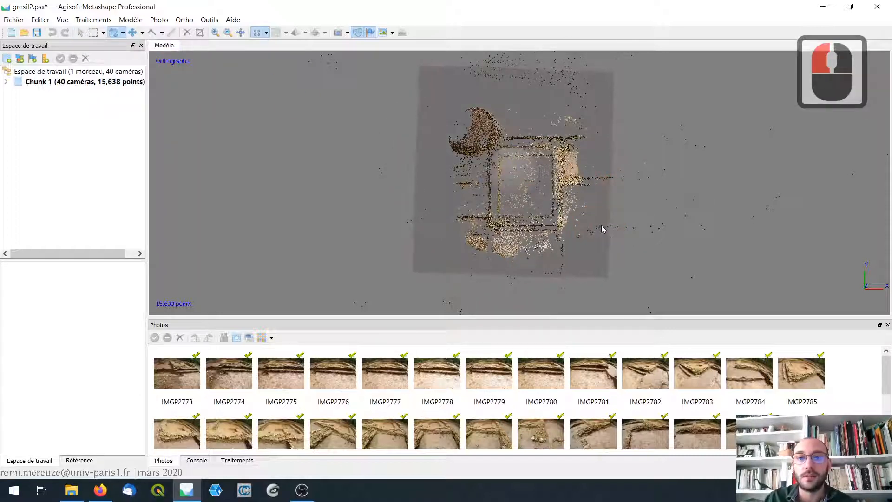
- Resize the reconstruction region by its opposite corners to enclose the rectangular trench closely in the top view, and save the project
left_click(122, 33)
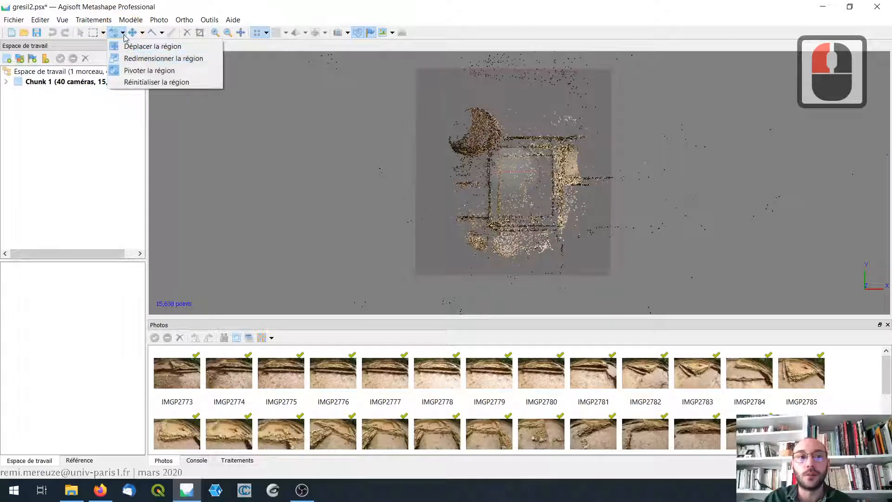
left_click(126, 59)
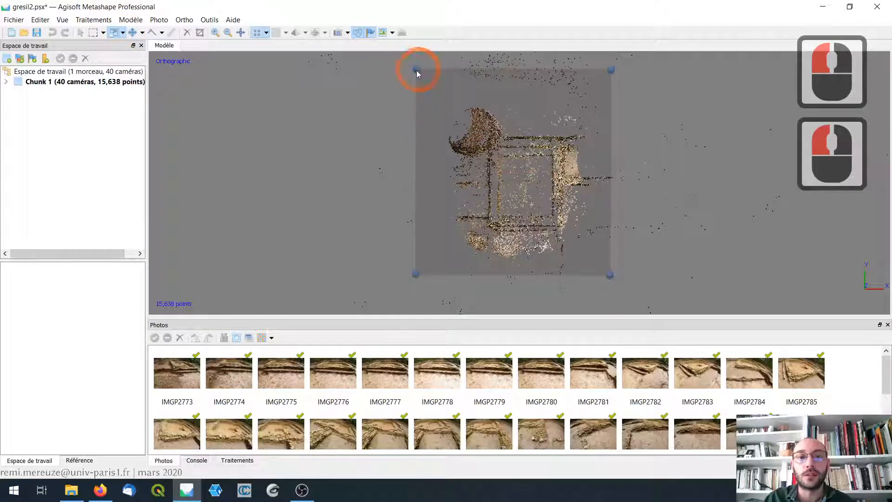
left_click_drag(417, 71, 481, 131)
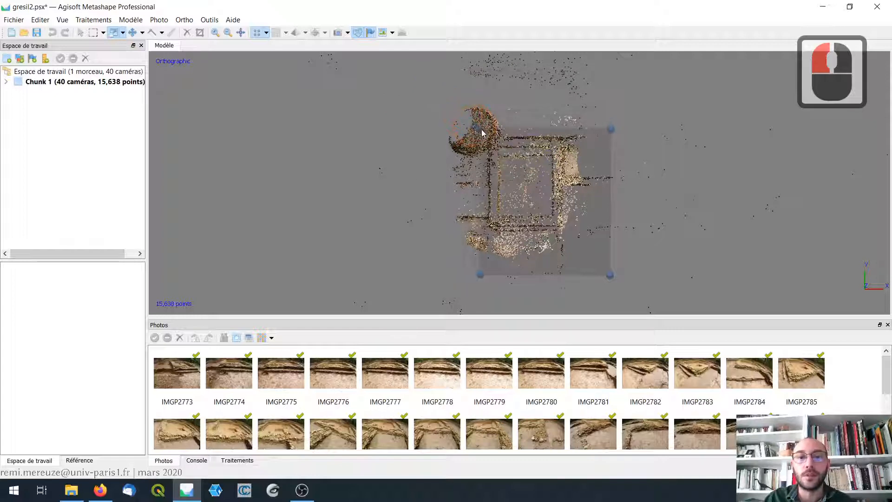
left_click_drag(609, 273, 574, 248)
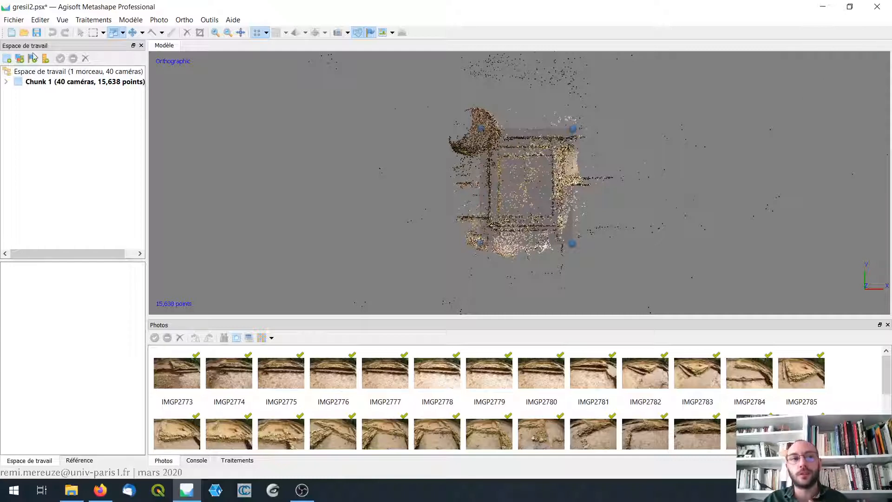
left_click(37, 33)
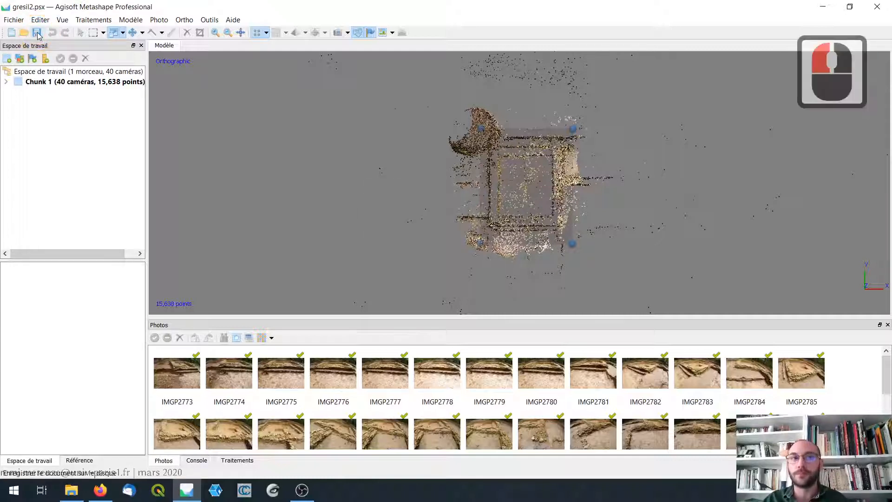
- Examine the point cloud and the height of the reconstruction region in the predefined front view, using navigation mode
left_click(79, 33)
left_click(183, 93)
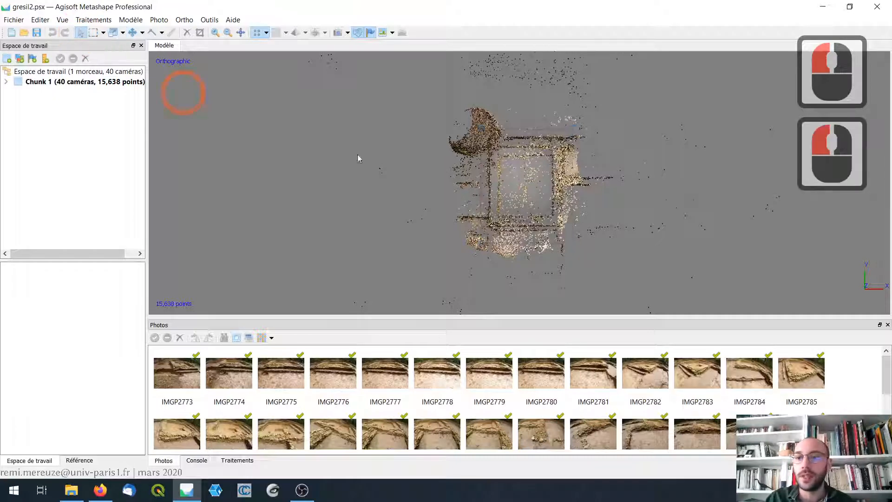
key("1")
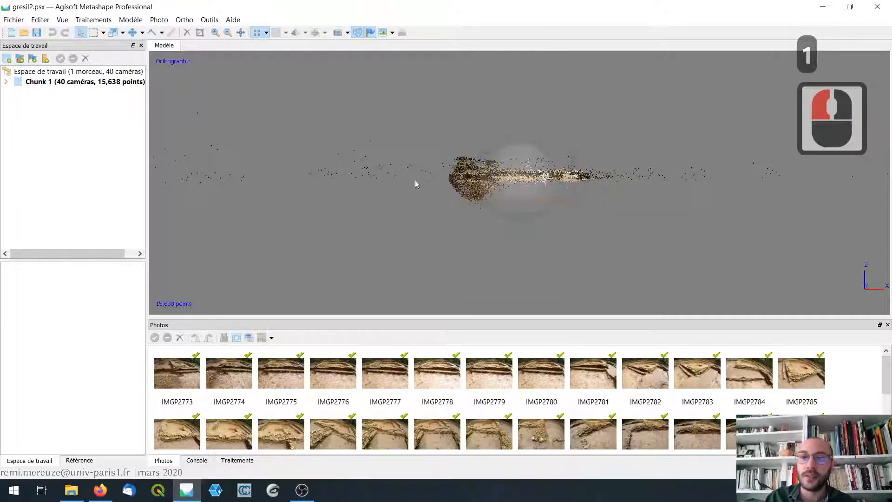
left_click(119, 20)
mouse_move(230, 197)
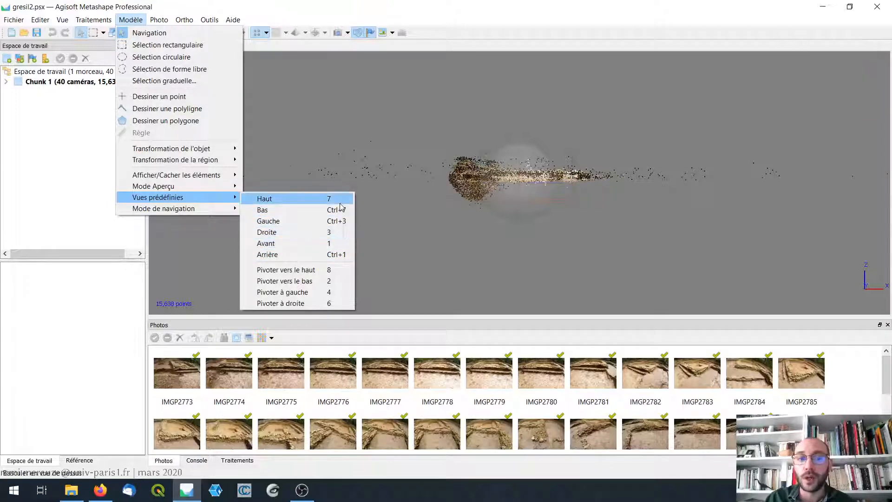
scroll(588, 208, "up", 6)
left_click(584, 203)
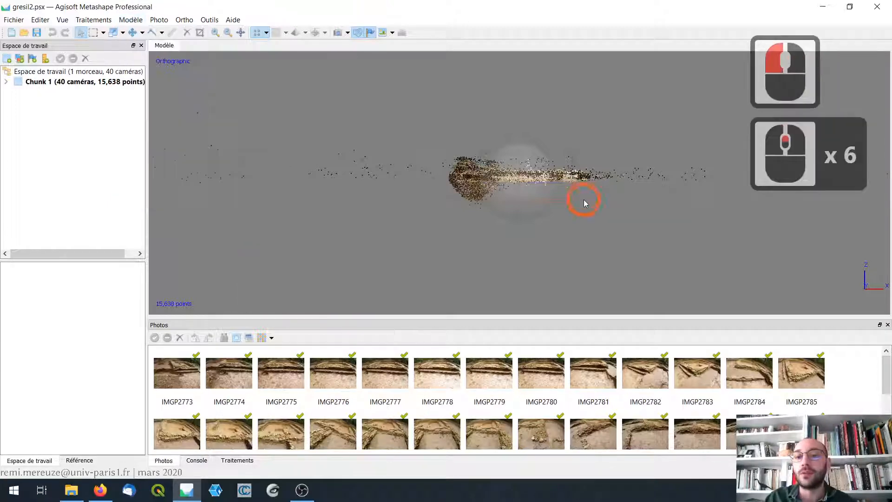
scroll(584, 203, "up", 4)
scroll(584, 199, "up", 4)
middle_click_drag(629, 190, 556, 188)
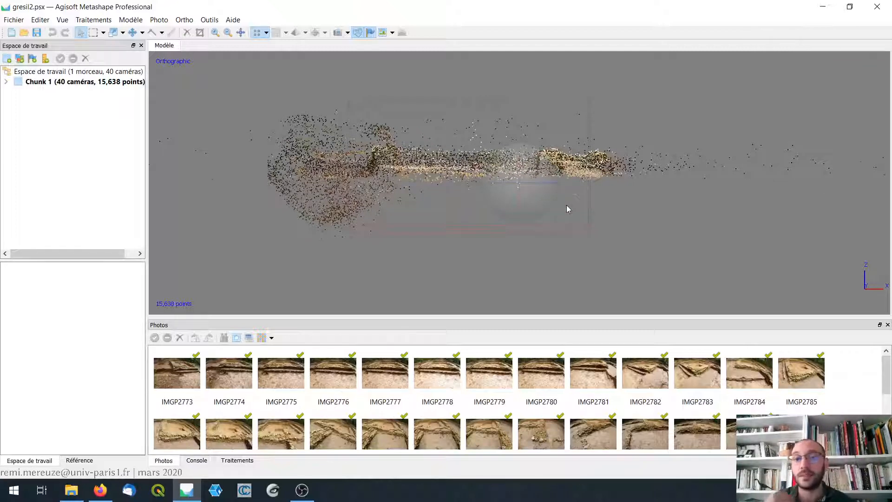
- Return to the top view and display the camera positions around the point cloud
key("7")
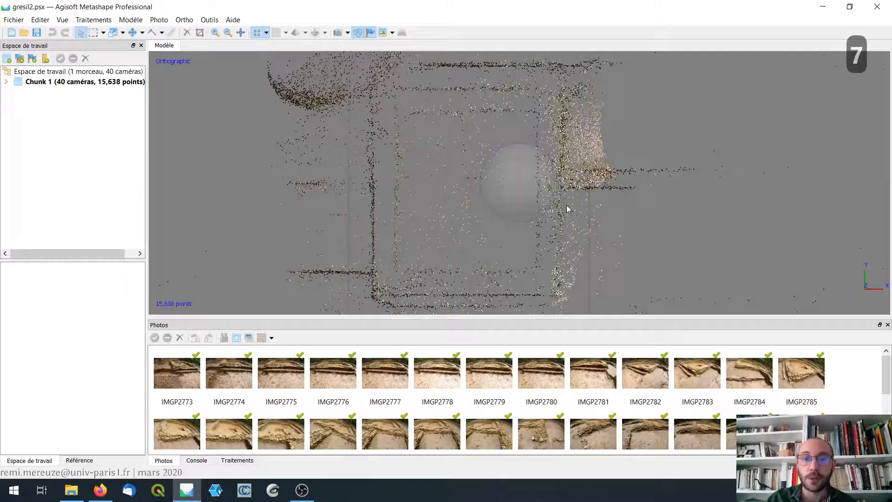
scroll(566, 209, "down", 2)
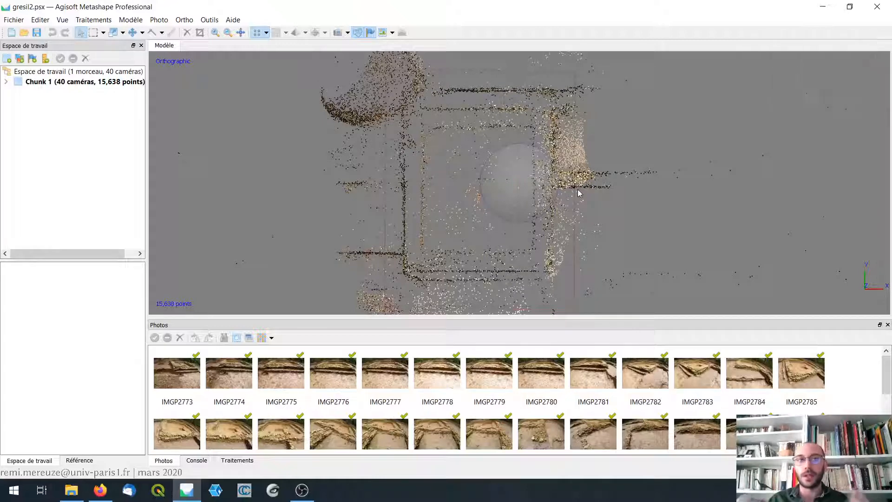
left_click(112, 20)
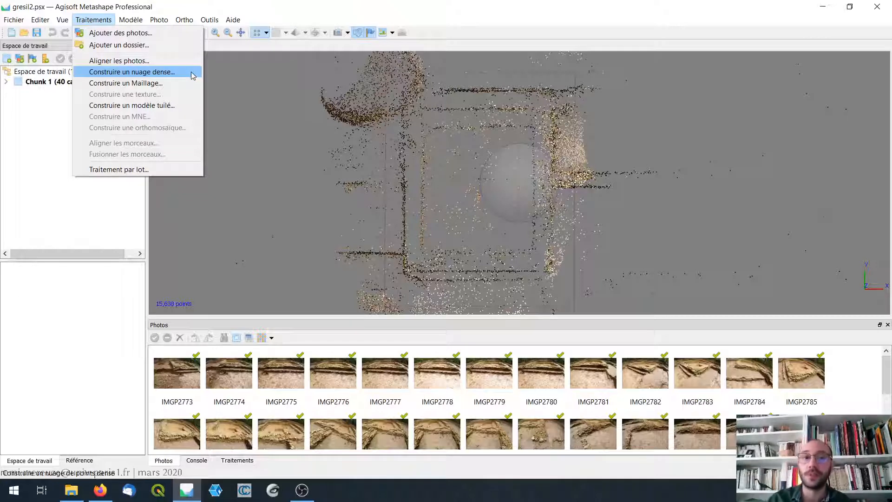
left_click(355, 7)
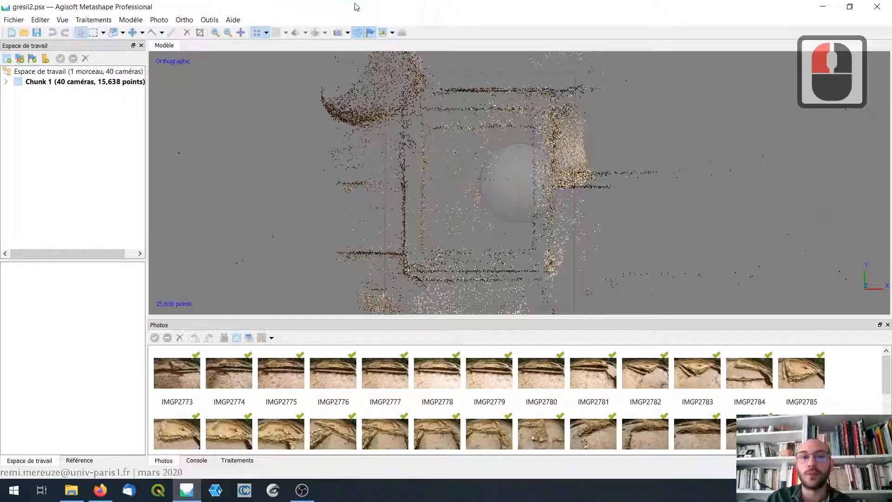
left_click(338, 33)
scroll(557, 232, "down", 6)
scroll(529, 227, "up", 4)
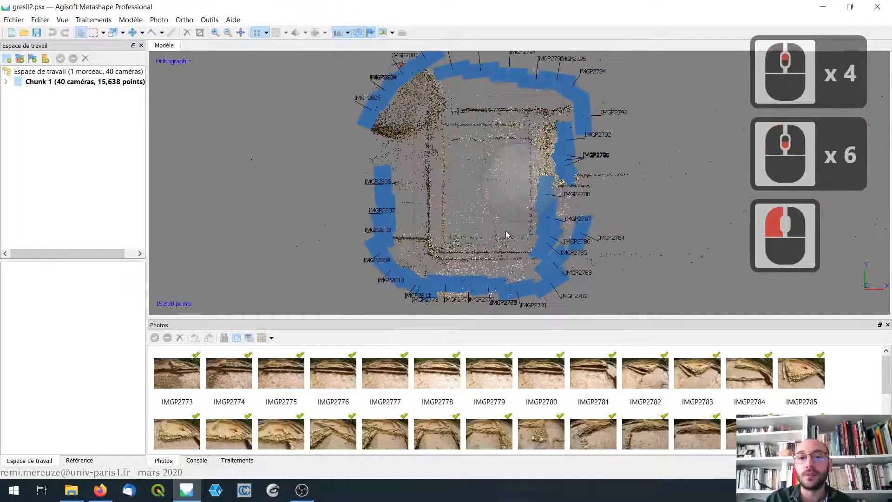
- Examine the ring of camera positions around the excavation from several angles and distances
left_click_drag(507, 235, 595, 144)
scroll(598, 145, "up", 3)
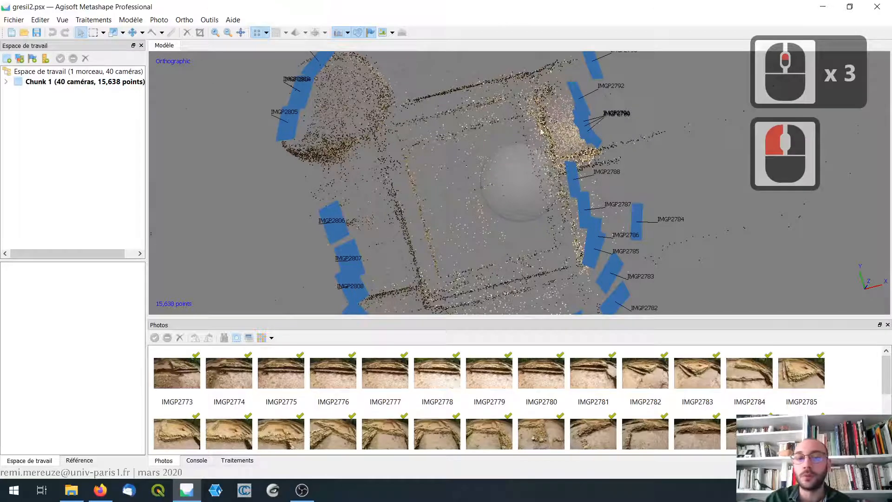
scroll(503, 209, "down", 3)
left_click_drag(503, 209, 507, 129)
left_click(582, 139)
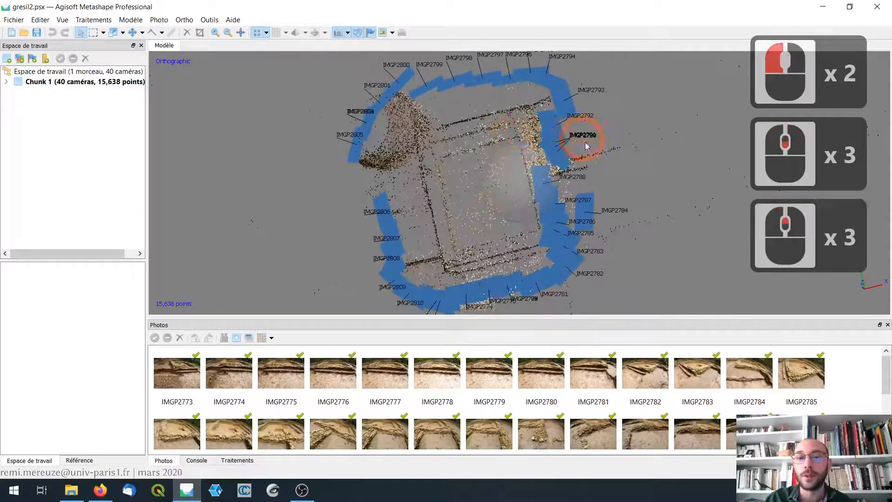
left_click_drag(534, 160, 531, 188)
scroll(490, 199, "up", 5)
scroll(508, 186, "down", 6)
scroll(511, 188, "down", 1)
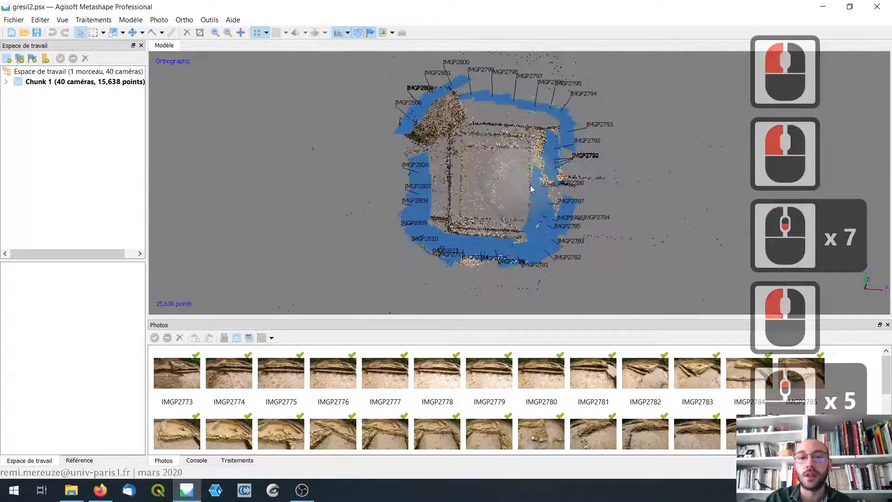
scroll(464, 195, "up", 2)
left_click(400, 190)
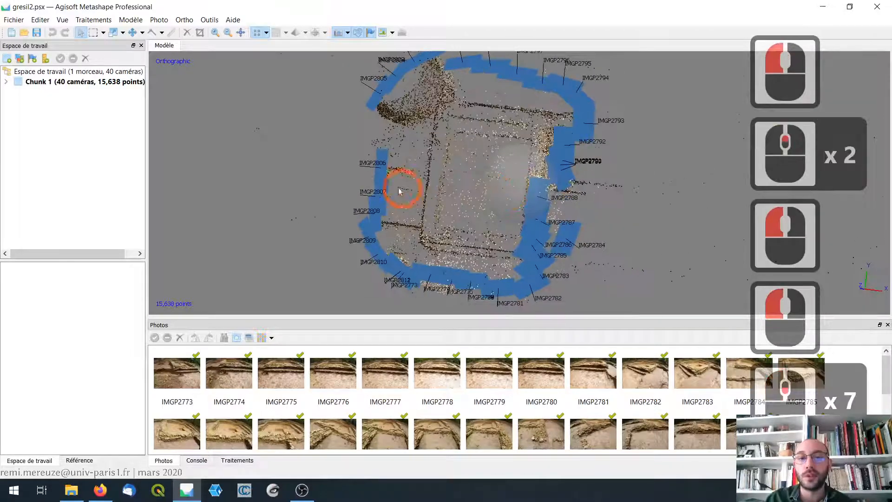
left_click_drag(385, 249, 426, 250)
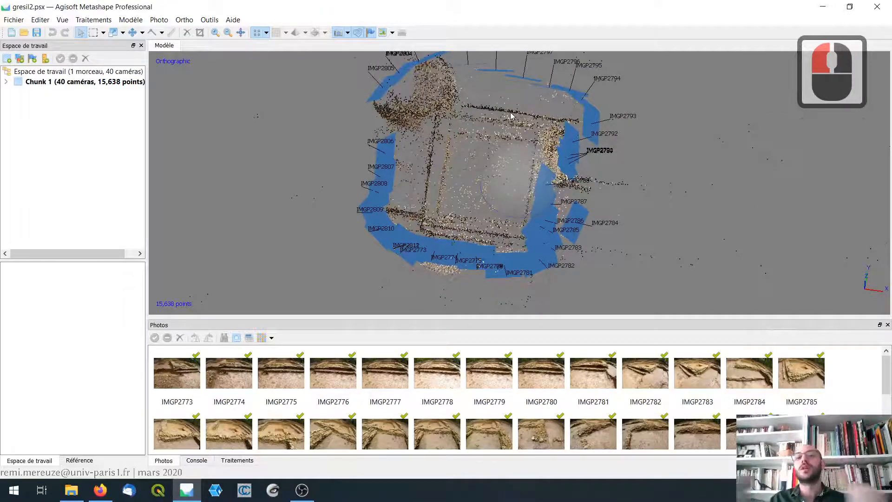
left_click(97, 21)
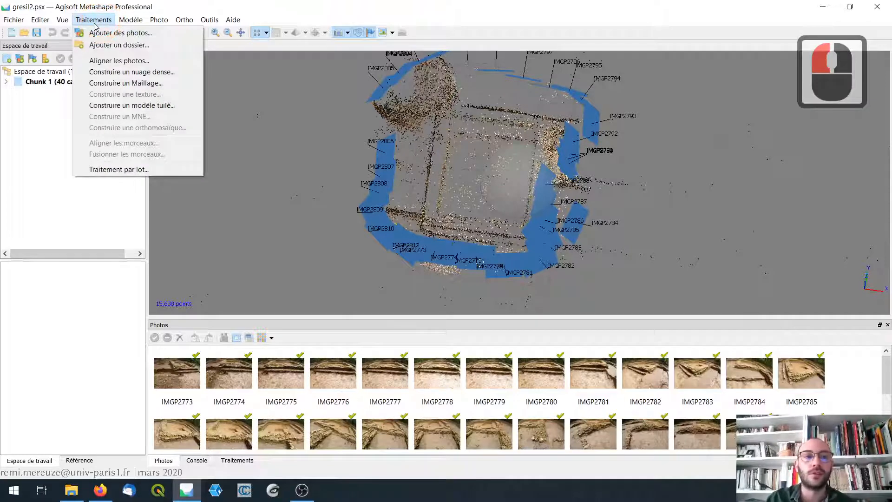
left_click(97, 20)
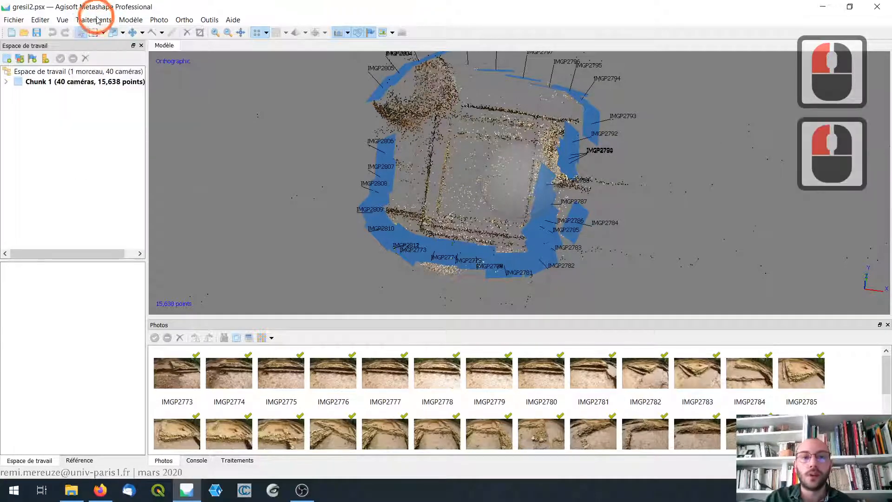
- Build the dense cloud with quality Basse, depth filtering set to Désactivé and point colours calculated
left_click(97, 20)
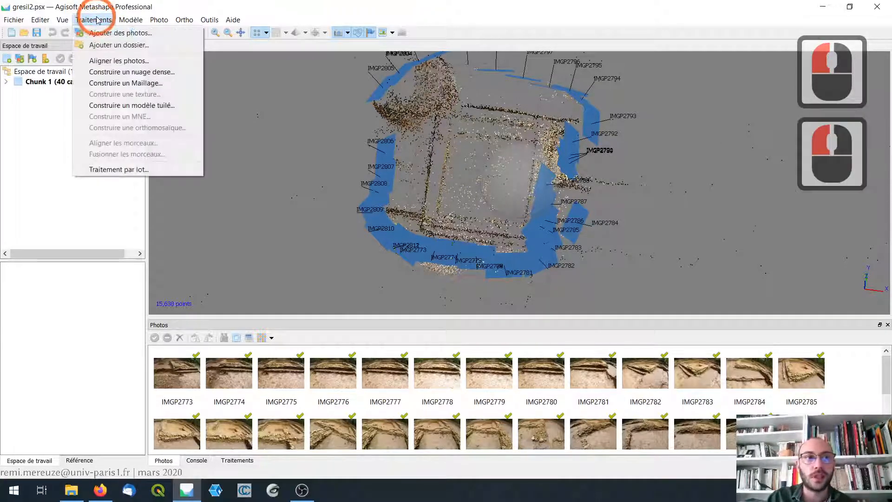
left_click(160, 72)
left_click(457, 216)
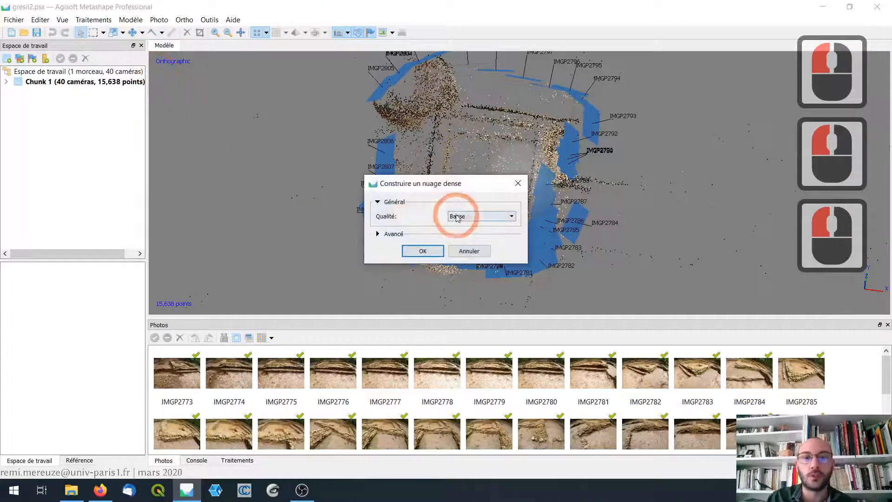
double_click(461, 217)
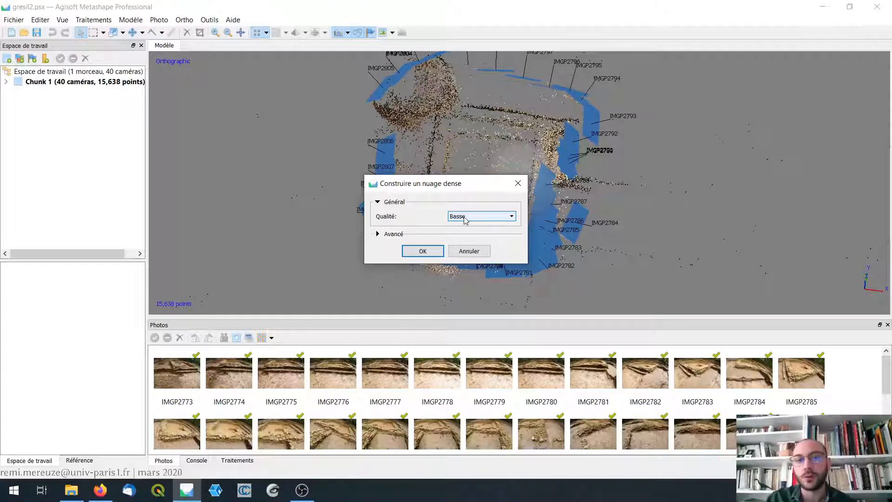
left_click(393, 234)
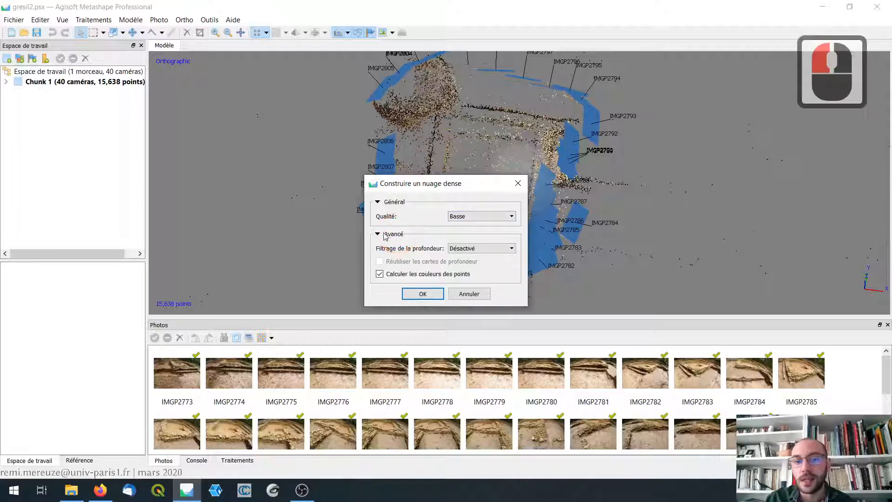
left_click(494, 251)
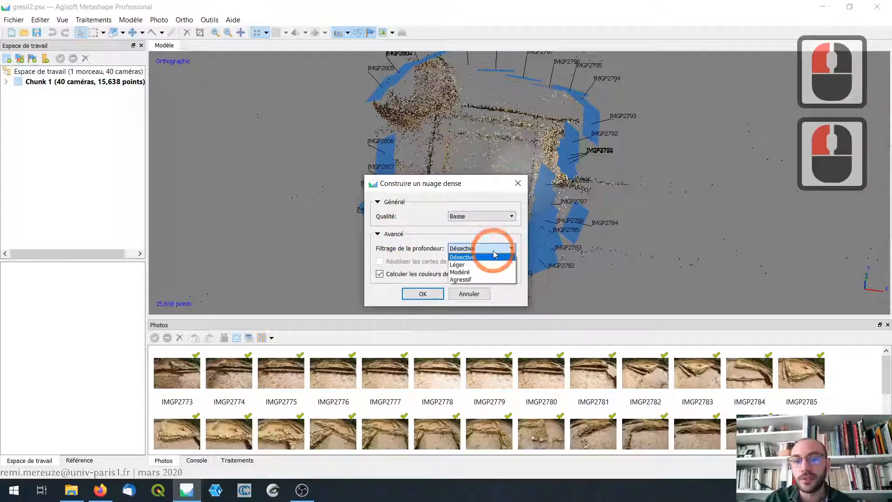
left_click(495, 254)
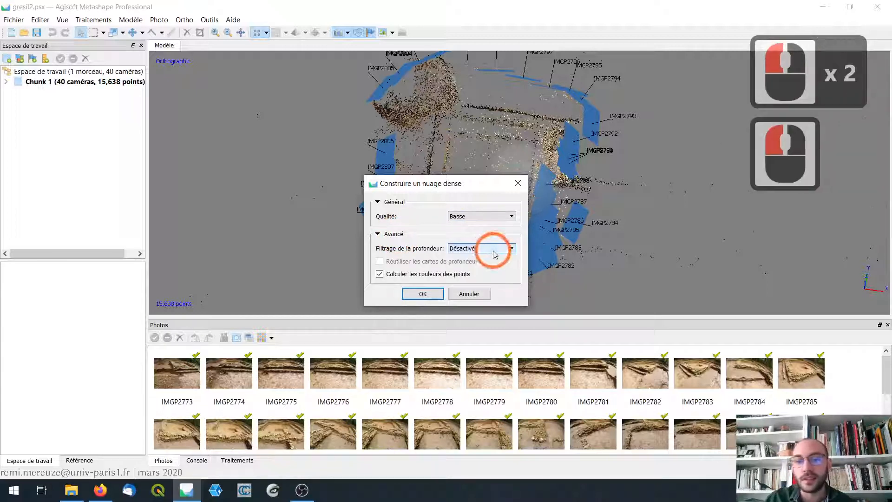
left_click(422, 294)
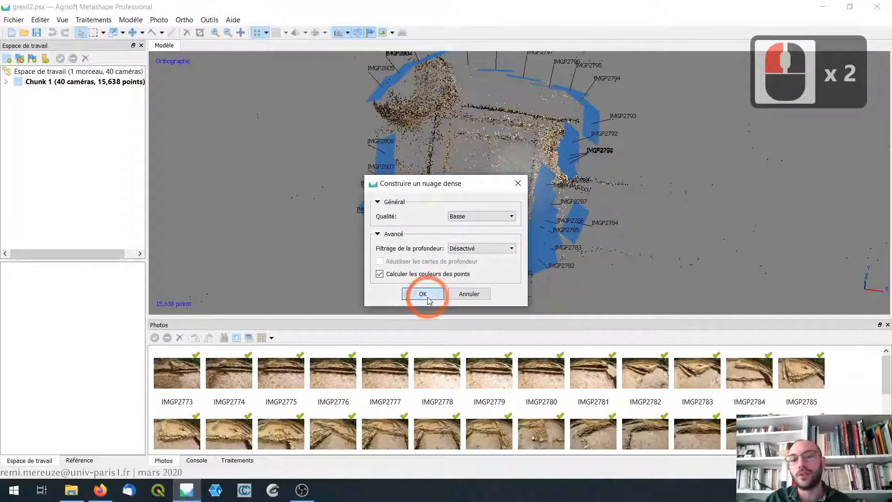
left_click(424, 294)
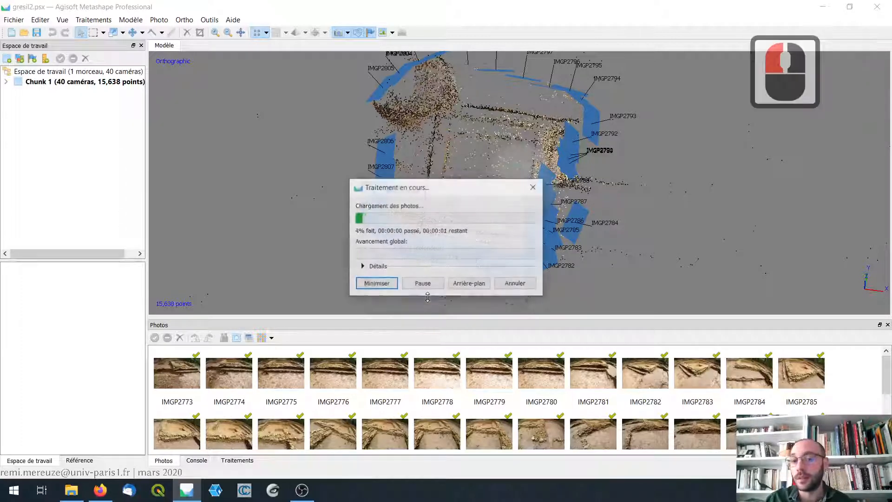
- Show the processing details of the dense cloud calculation and move the enlarged progress window clear of the model
left_click(363, 266)
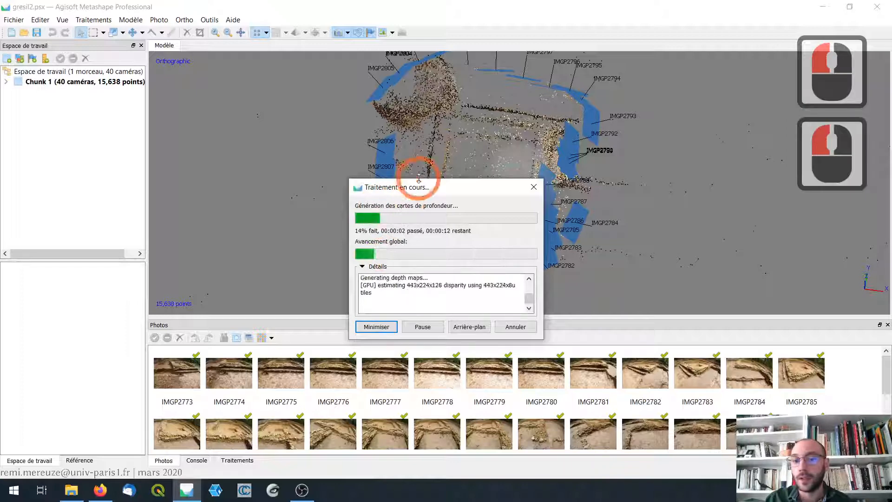
left_click_drag(405, 190, 213, 88)
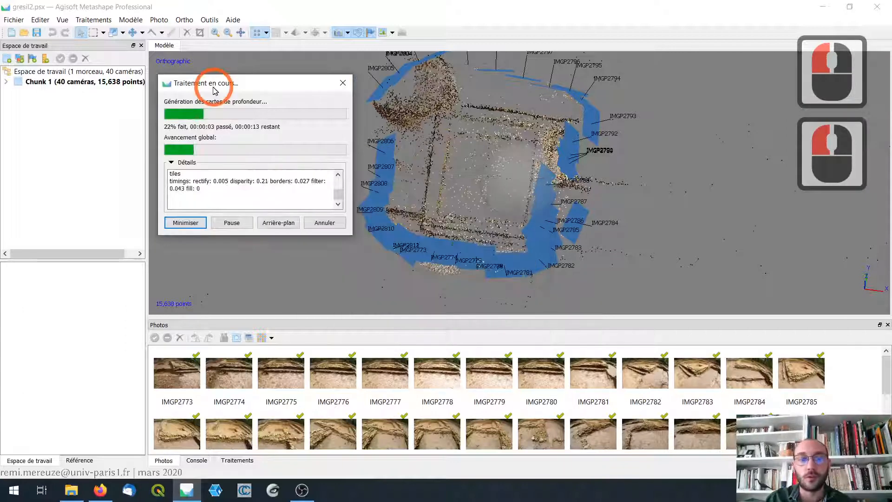
left_click_drag(239, 235, 231, 341)
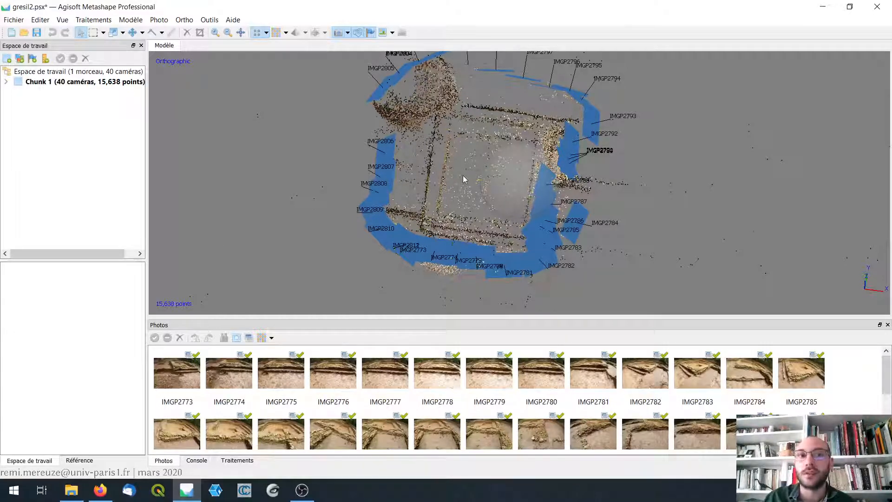
- Display the dense cloud instead of the sparse point cloud in the model view
left_click(267, 33)
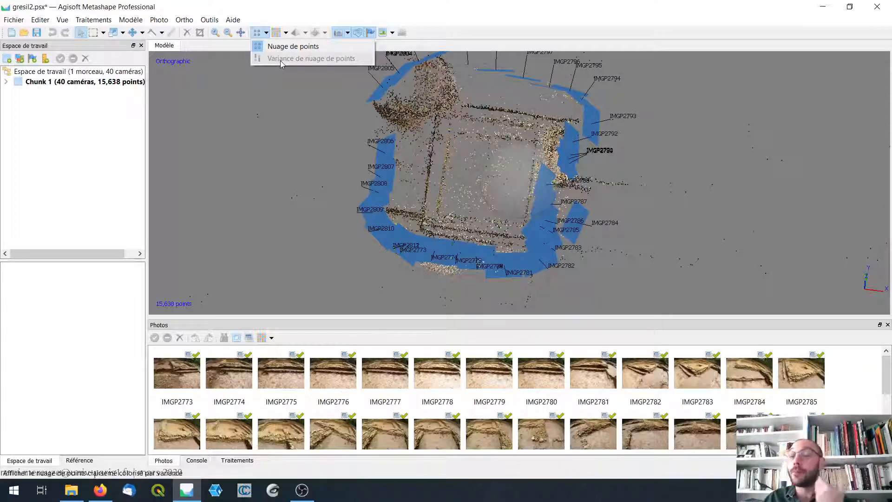
left_click(278, 33)
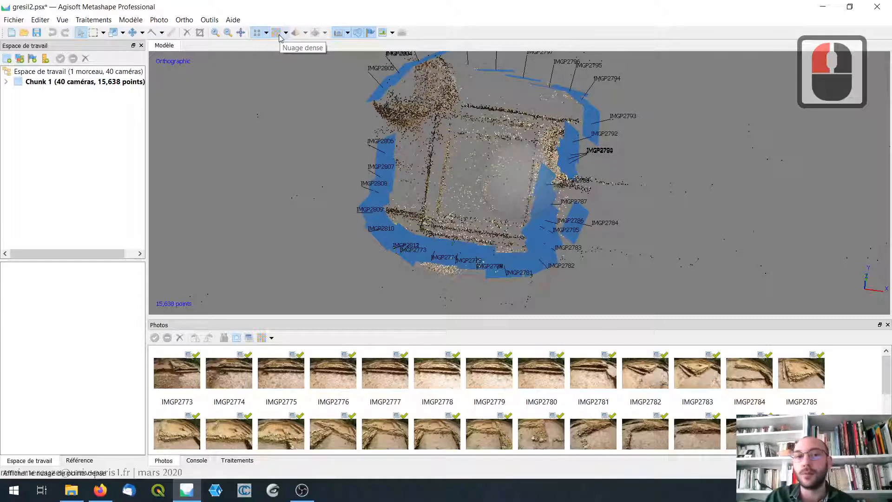
left_click(279, 35)
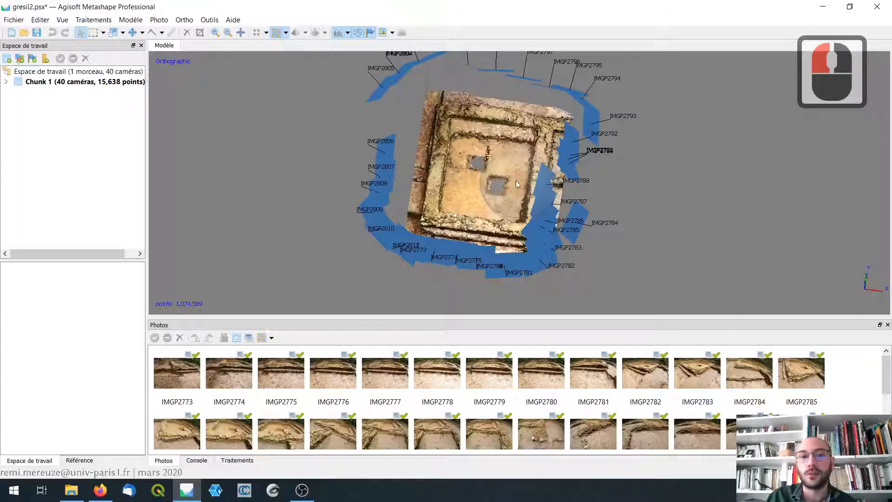
- Examine the floor and surrounding walls of the excavation in the dense cloud from above and at oblique angles
scroll(516, 184, "up", 9)
left_click_drag(516, 107, 505, 140)
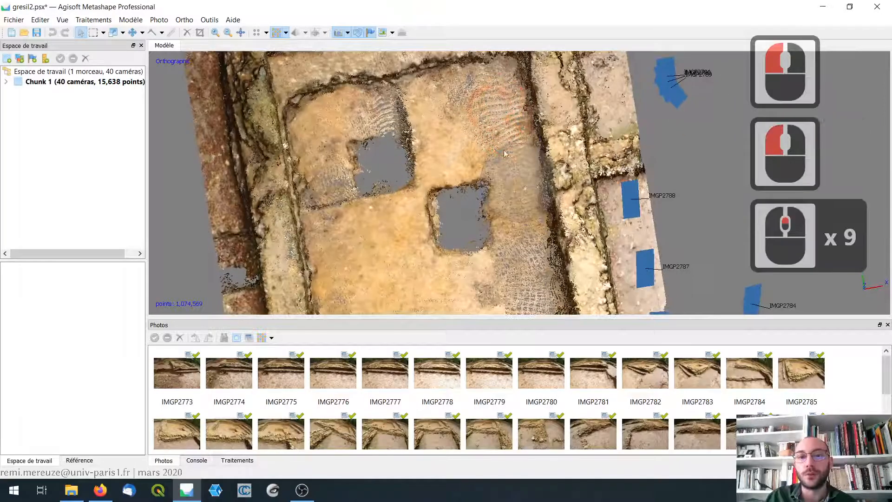
middle_click_drag(511, 253, 492, 171)
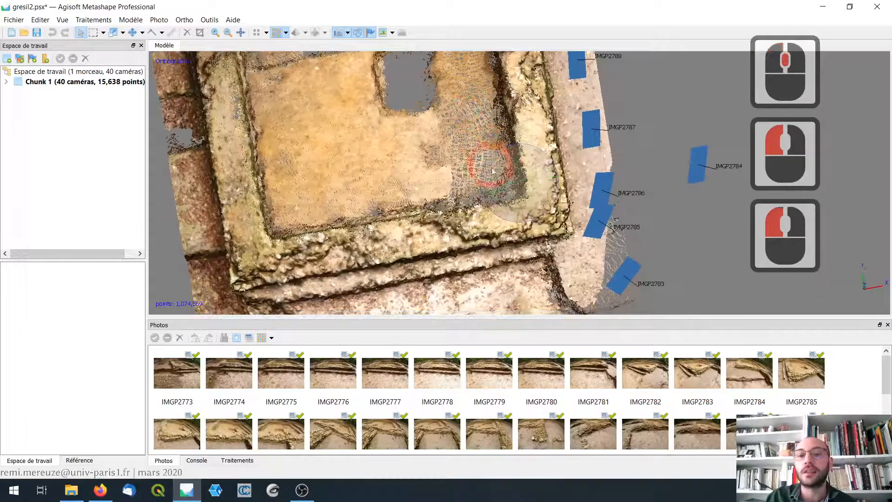
scroll(493, 181, "down", 5)
left_click_drag(493, 181, 496, 135)
scroll(496, 136, "up", 4)
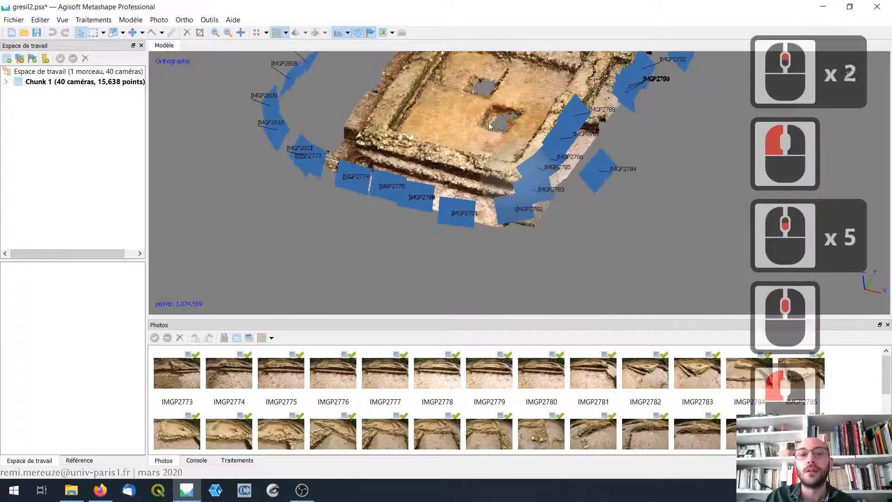
middle_click_drag(516, 146, 544, 304)
scroll(442, 173, "down", 1)
scroll(442, 173, "up", 3)
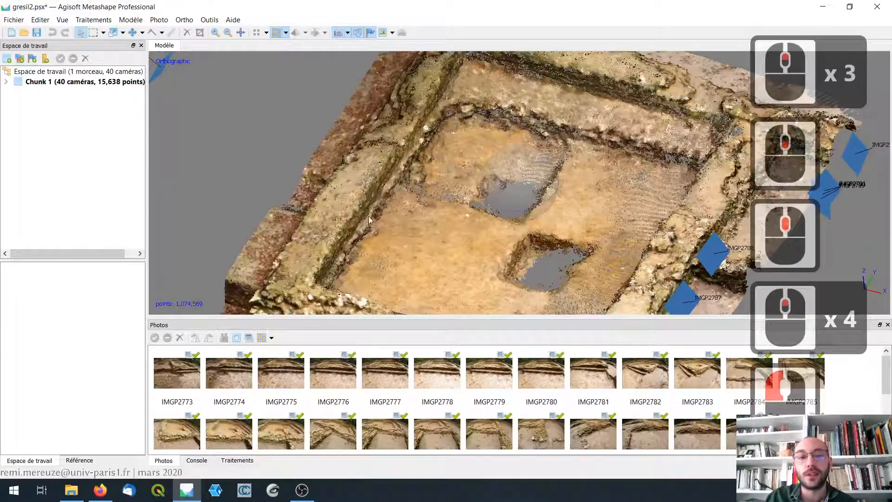
left_click_drag(419, 136, 525, 182)
scroll(598, 246, "down", 5)
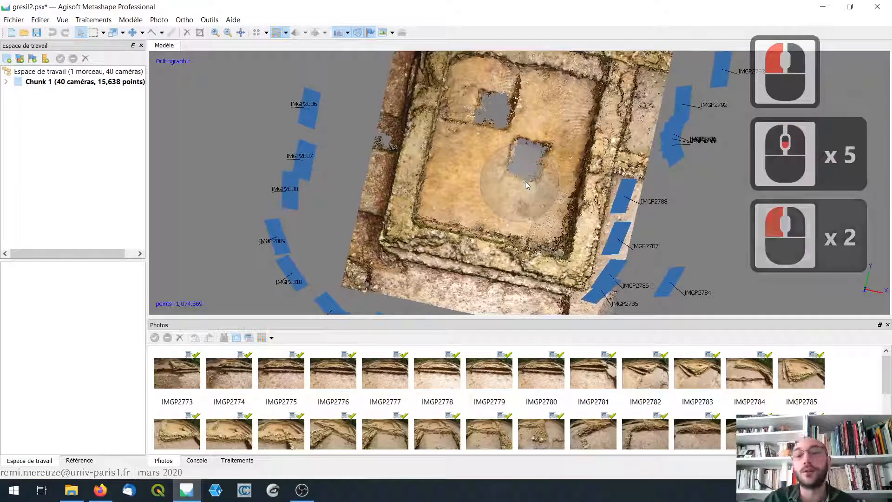
- Examine the empty areas at the two square pits in the dense cloud's floor from several distances and orientations
left_click_drag(537, 191, 544, 170)
scroll(530, 150, "up", 5)
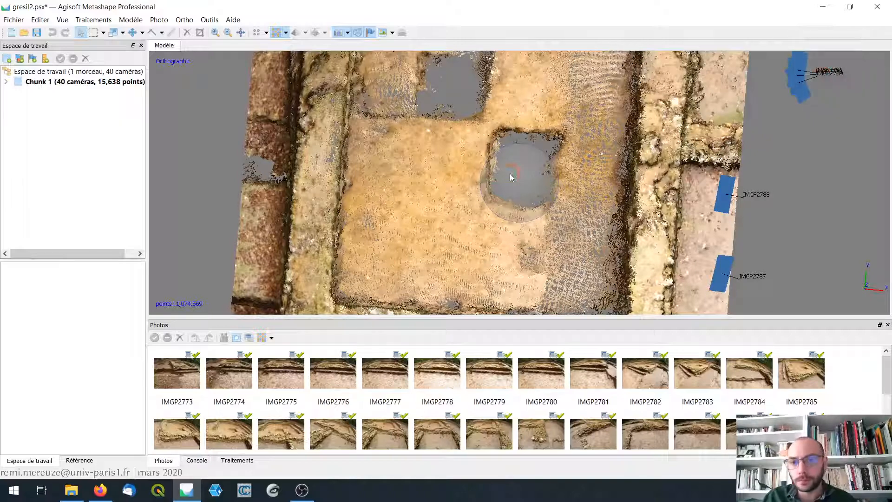
left_click_drag(511, 177, 514, 184)
scroll(509, 179, "down", 8)
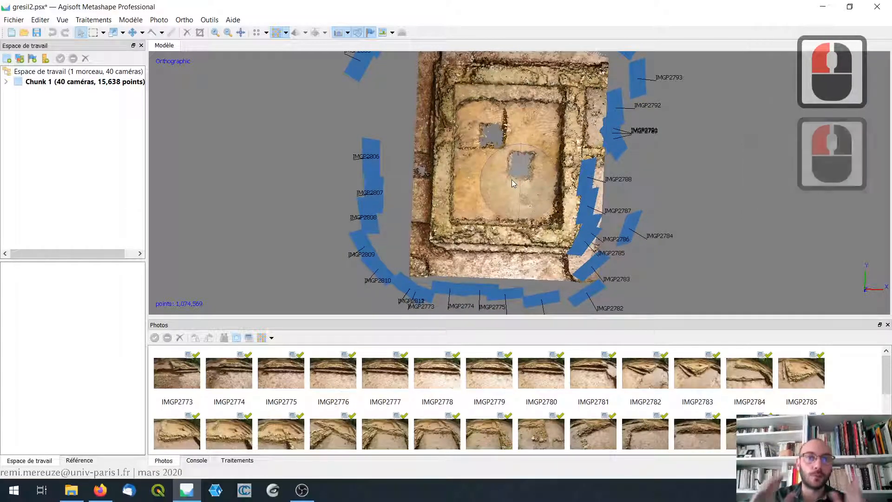
scroll(552, 158, "up", 4)
middle_click_drag(552, 160, 522, 184)
left_click_drag(521, 181, 449, 143)
scroll(448, 143, "up", 2)
scroll(449, 146, "up", 6)
left_click_drag(530, 149, 557, 136)
scroll(467, 219, "down", 6)
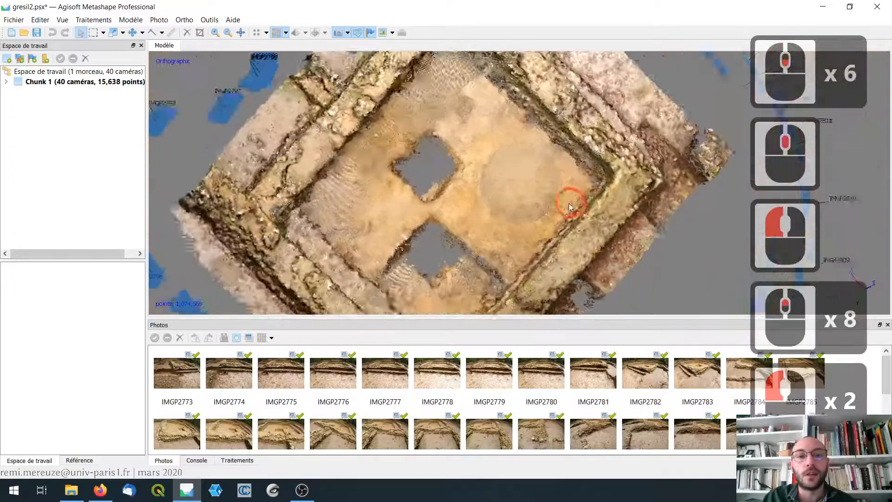
left_click_drag(571, 200, 505, 145)
- Expand Chunk 1 and review its camera list and the attributes of its tie points, depth maps and dense cloud
left_click(6, 82)
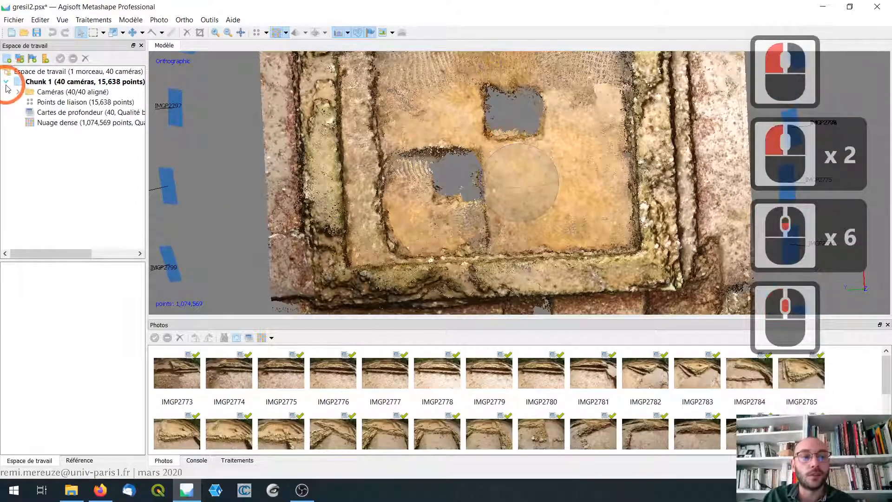
left_click(56, 94)
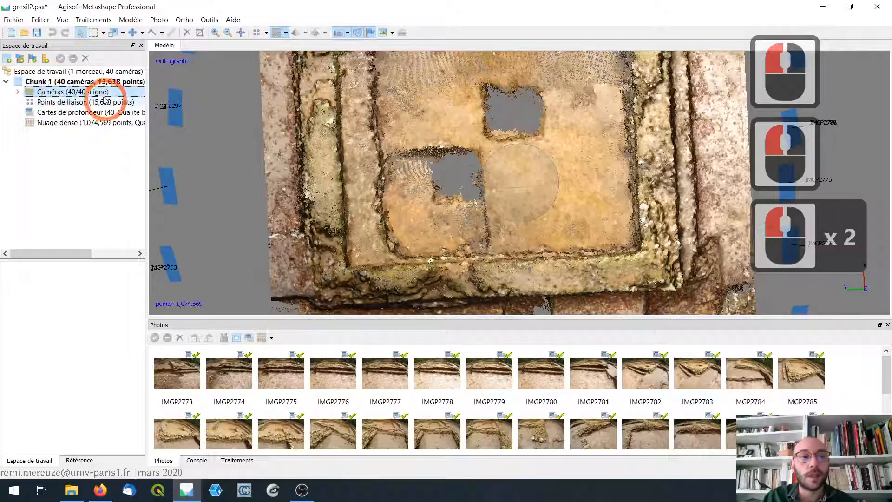
double_click(74, 96)
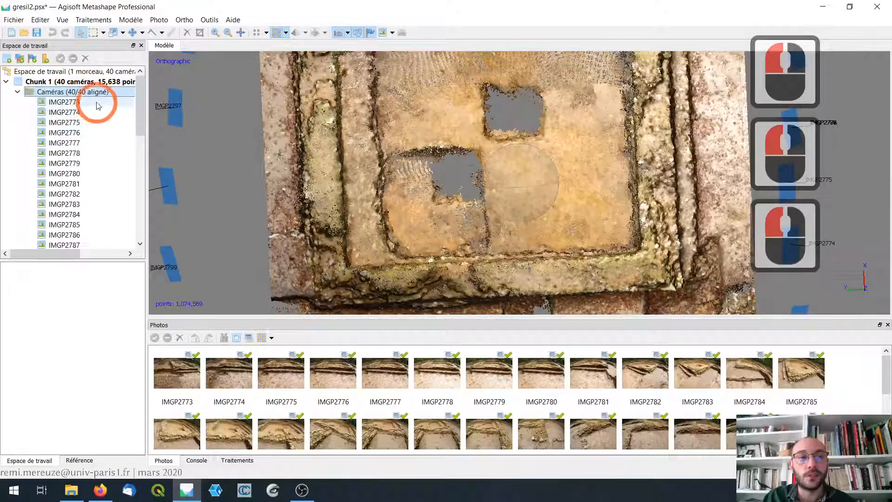
left_click(18, 92)
double_click(114, 102)
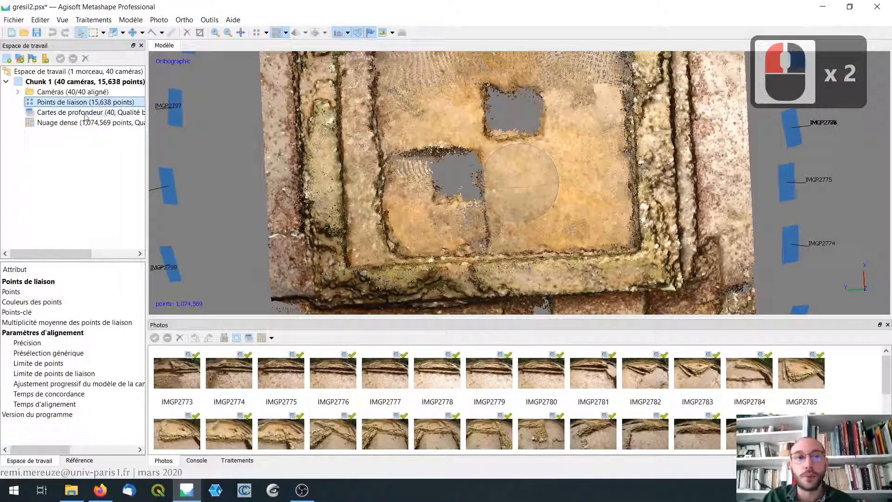
double_click(74, 113)
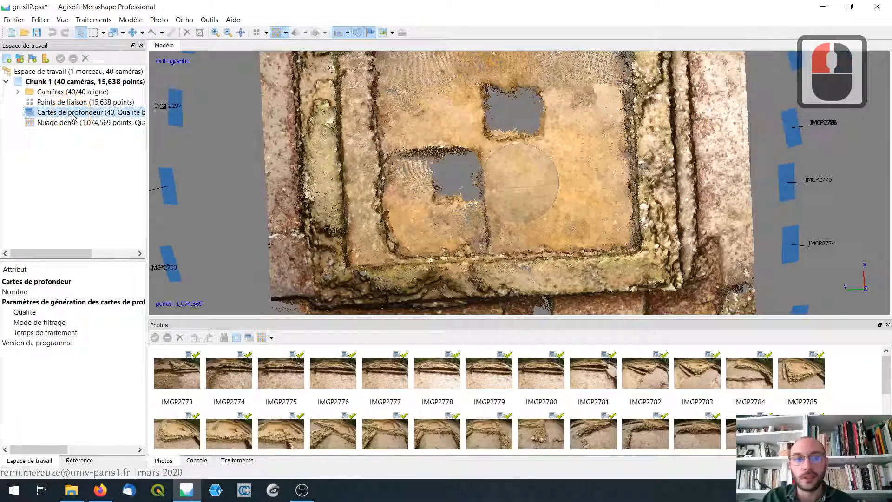
double_click(70, 123)
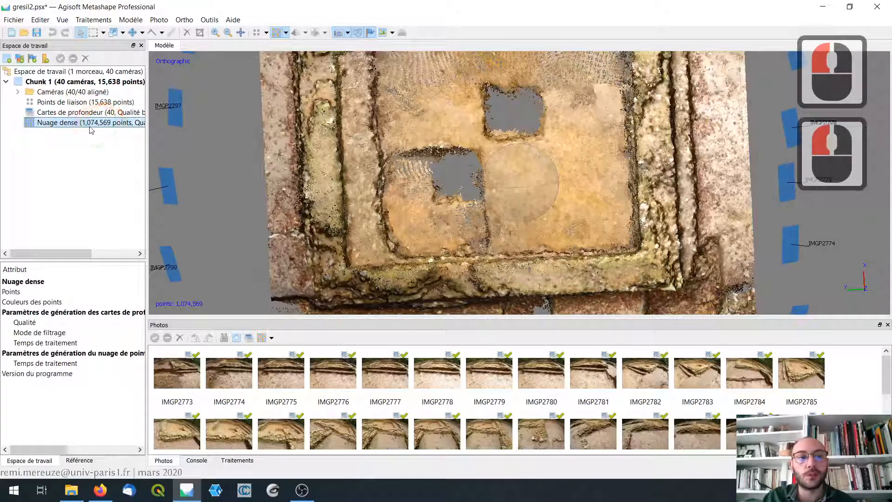
- Inspect the whole dense cloud and the edges of the floor pits at different zoom levels
scroll(515, 179, "down", 8)
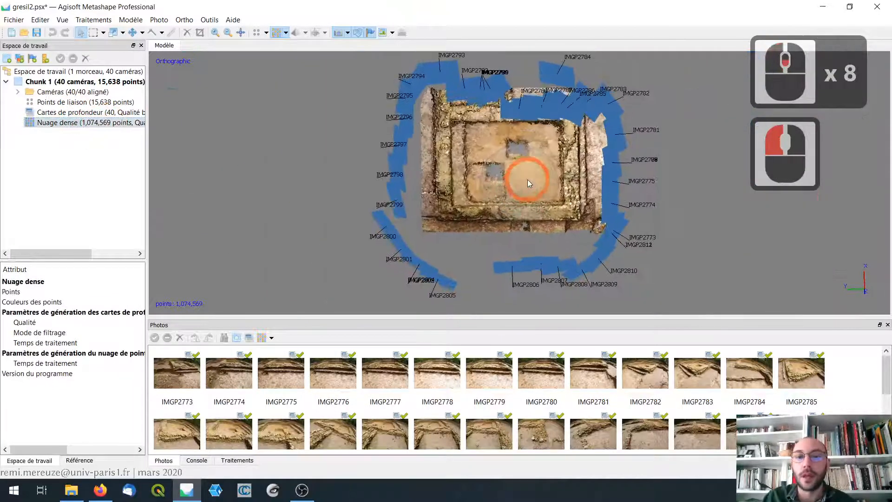
left_click_drag(531, 178, 509, 170)
left_click(511, 170)
scroll(513, 169, "up", 8)
left_click(548, 142)
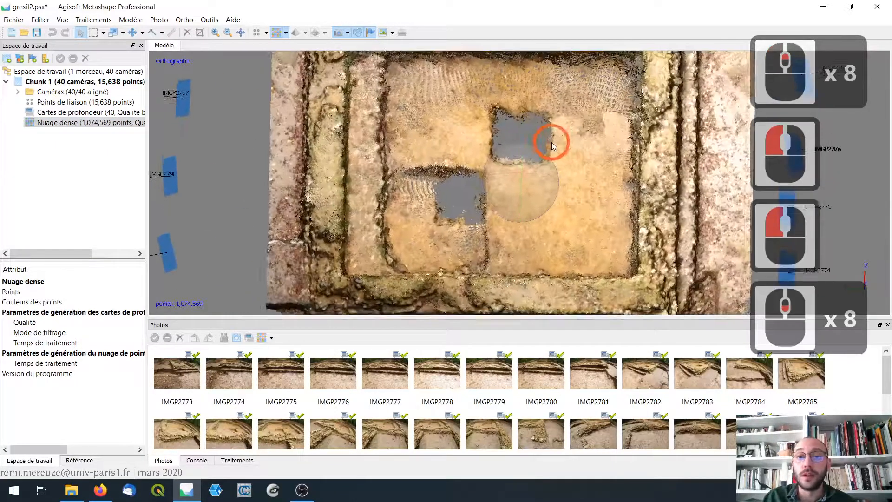
scroll(553, 146, "up", 2)
scroll(552, 146, "down", 3)
scroll(507, 139, "down", 3)
scroll(498, 139, "down", 1)
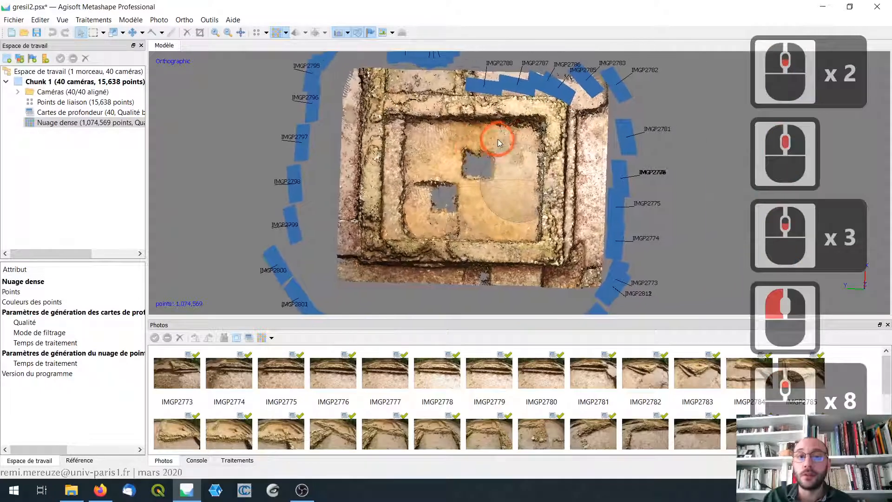
- Hide the camera positions around the dense cloud and save the project
left_click(282, 33)
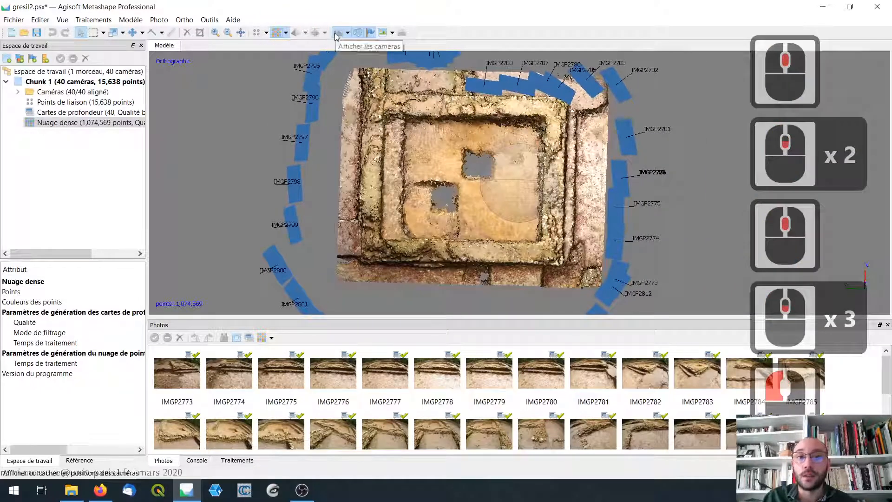
left_click(338, 32)
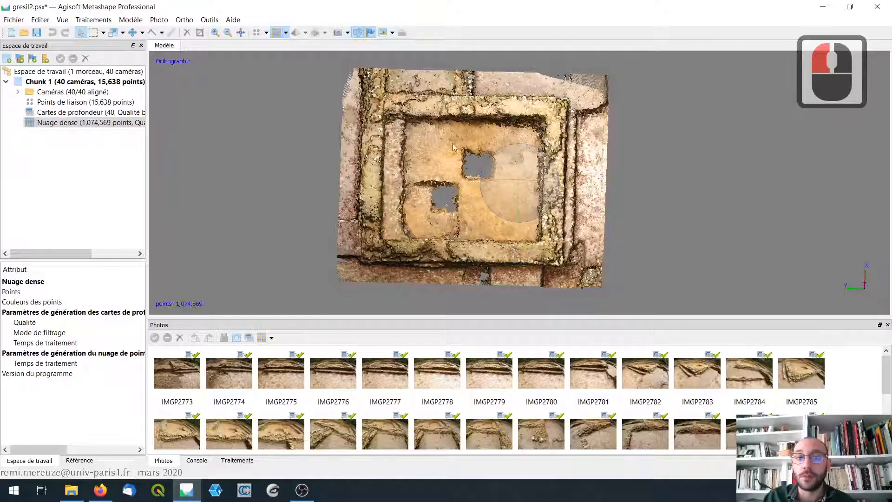
left_click(39, 35)
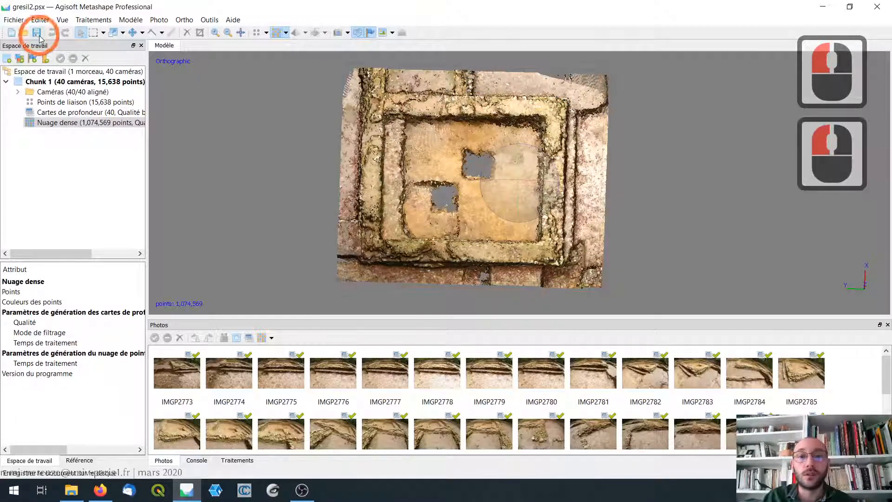
- Examine the dense cloud's floor pits and surrounding walls from oblique viewpoints at close and wide distances
left_click_drag(482, 227, 504, 177)
scroll(501, 191, "up", 8)
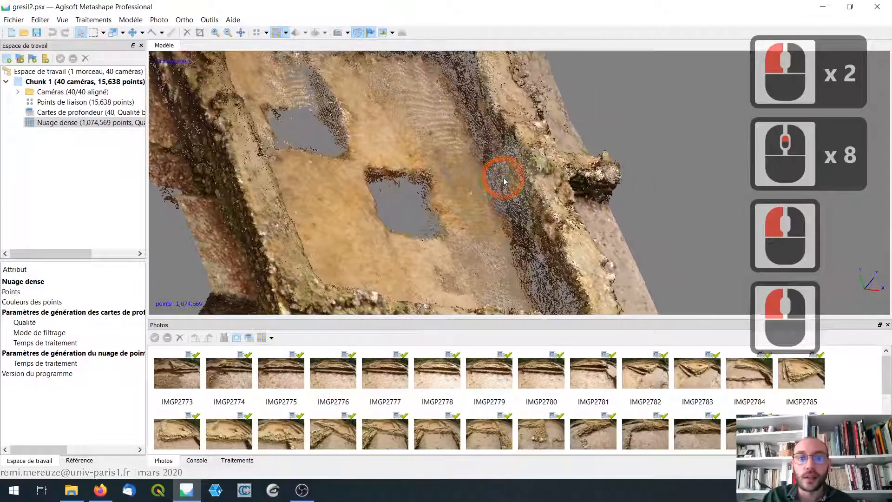
middle_click_drag(504, 176, 508, 196)
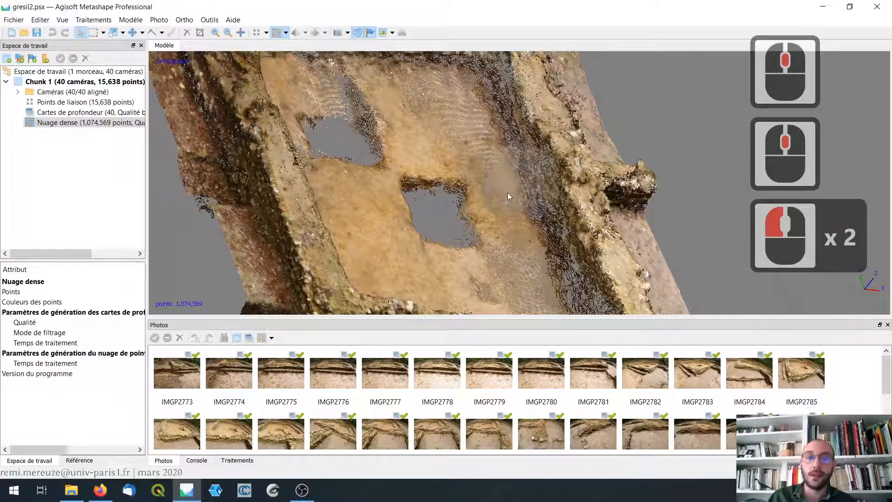
middle_click_drag(497, 145, 559, 180)
left_click_drag(559, 180, 569, 159)
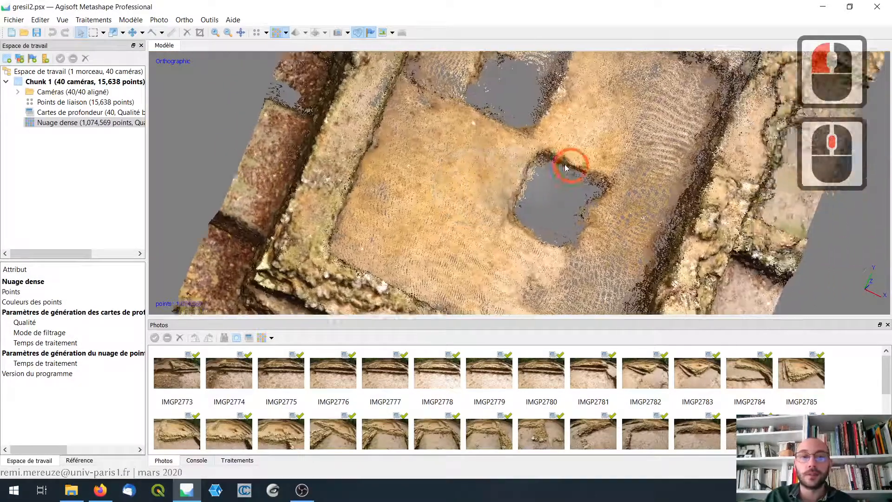
scroll(557, 186, "down", 6)
mouse_move(552, 195)
left_mouse_down()
mouse_move(571, 204)
mouse_move(535, 227)
mouse_move(636, 169)
mouse_move(643, 157)
mouse_move(563, 201)
left_mouse_up()
scroll(564, 163, "up", 3)
left_click_drag(564, 167, 594, 195)
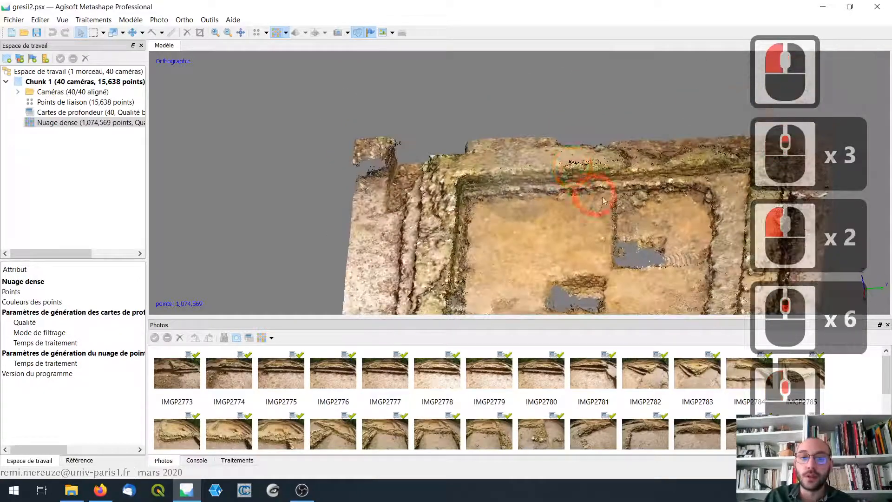
middle_click_drag(595, 195, 518, 136)
scroll(518, 139, "down", 3)
left_click_drag(517, 150, 516, 160)
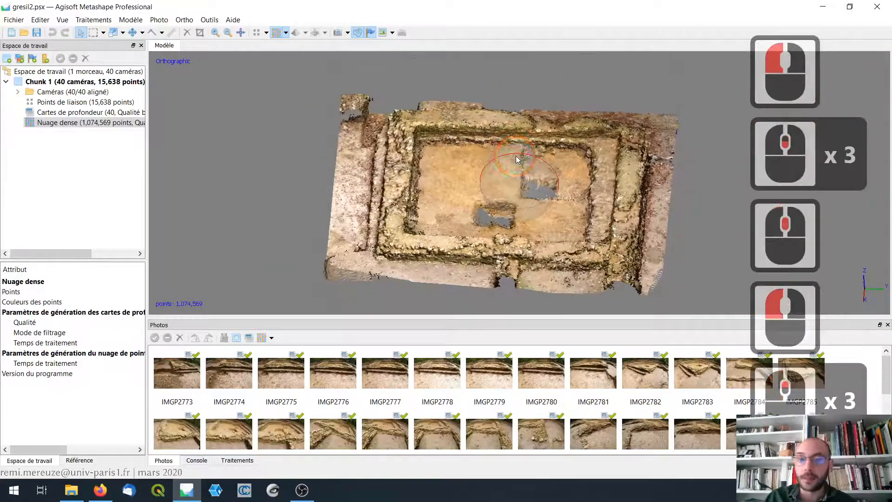
- Switch the model view to perspective and examine the whole dense cloud from low and overhead angles
key("5")
scroll(488, 185, "up", 7)
scroll(497, 193, "down", 10)
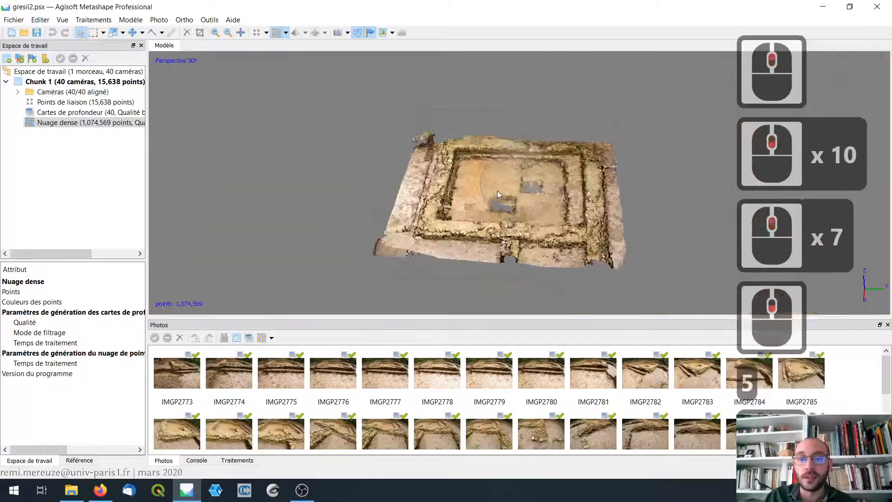
scroll(497, 194, "up", 11)
scroll(500, 199, "down", 6)
middle_click_drag(499, 199, 494, 191)
left_click_drag(494, 190, 528, 190)
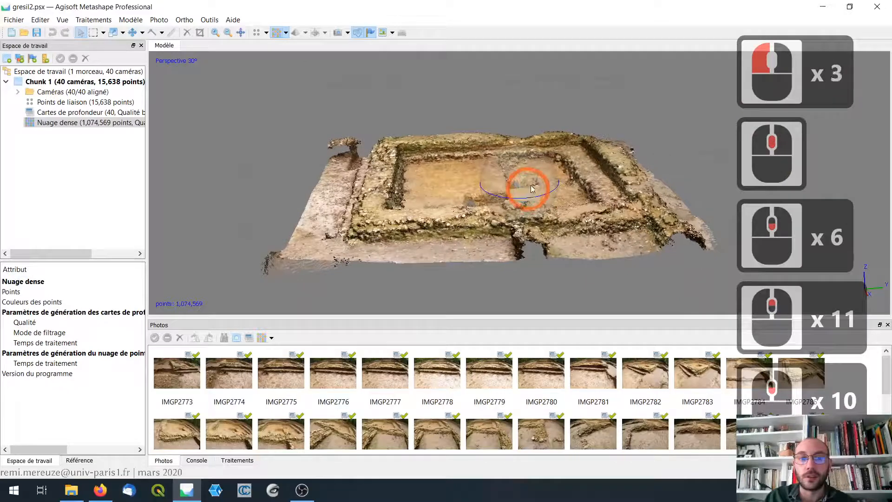
scroll(532, 188, "down", 7)
middle_click_drag(532, 191, 524, 199)
left_click_drag(524, 199, 540, 156)
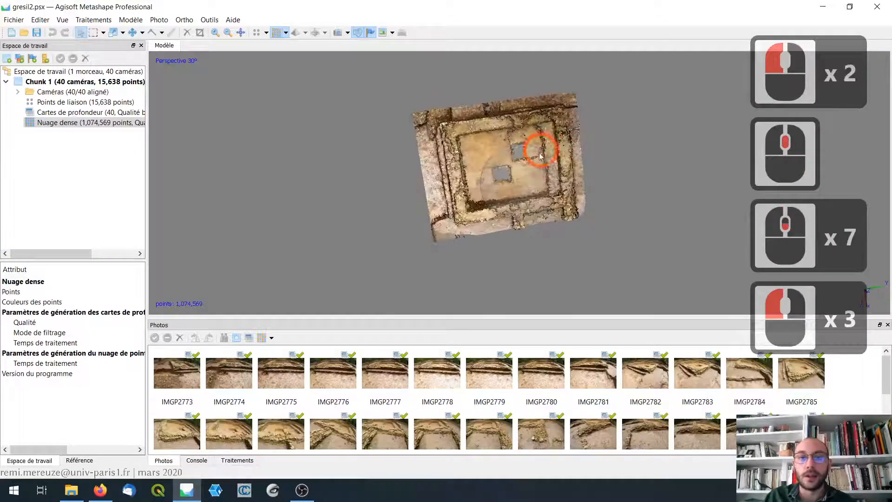
- From an overhead orthographic view, delete a thin strip of dense cloud points along the upper edge using rectangular selection
mouse_move(498, 179)
left_mouse_down()
mouse_move(553, 169)
mouse_move(529, 184)
mouse_move(501, 164)
left_mouse_up()
scroll(551, 171, "up", 1)
scroll(548, 175, "up", 1)
scroll(525, 186, "up", 3)
key("5")
scroll(503, 149, "up", 1)
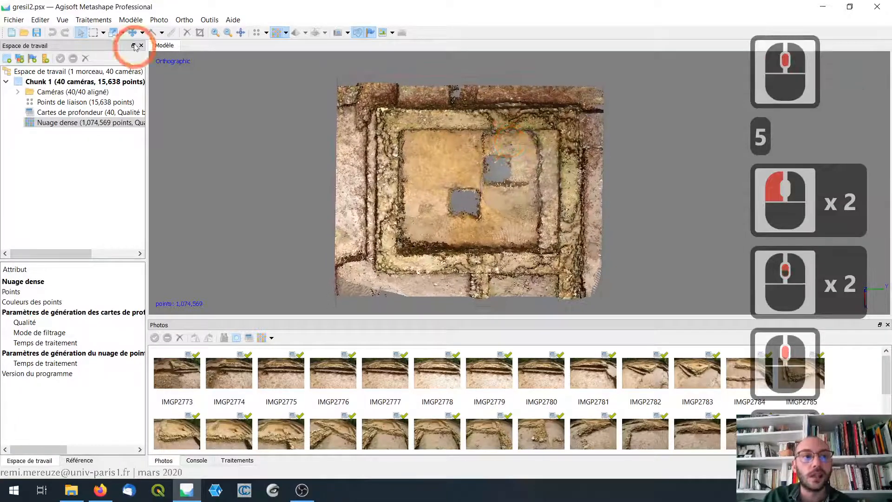
left_click(95, 34)
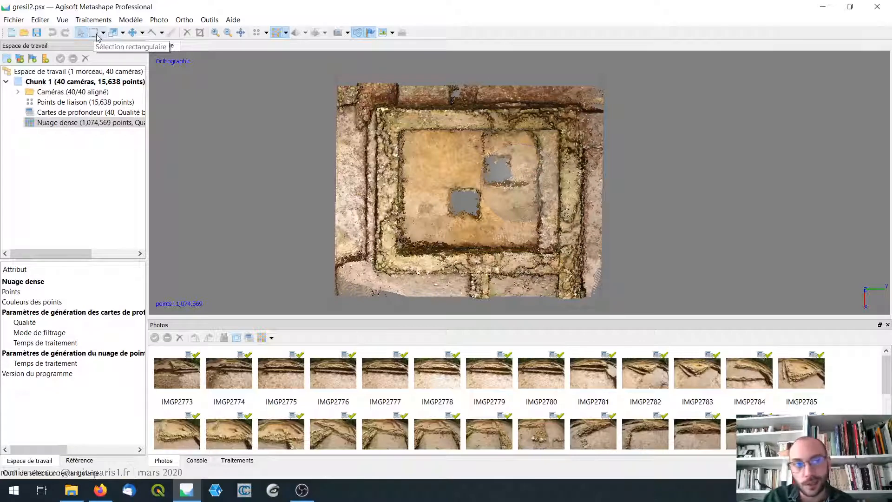
left_click(96, 33)
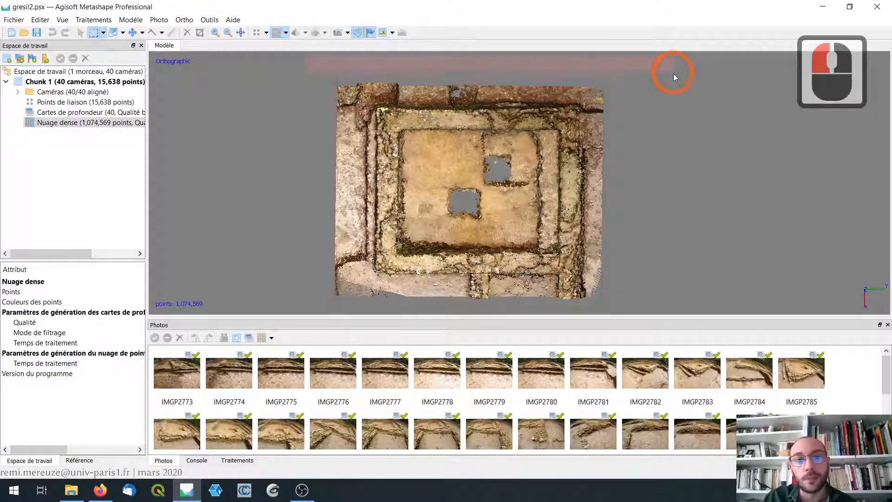
left_click_drag(623, 96, 623, 96)
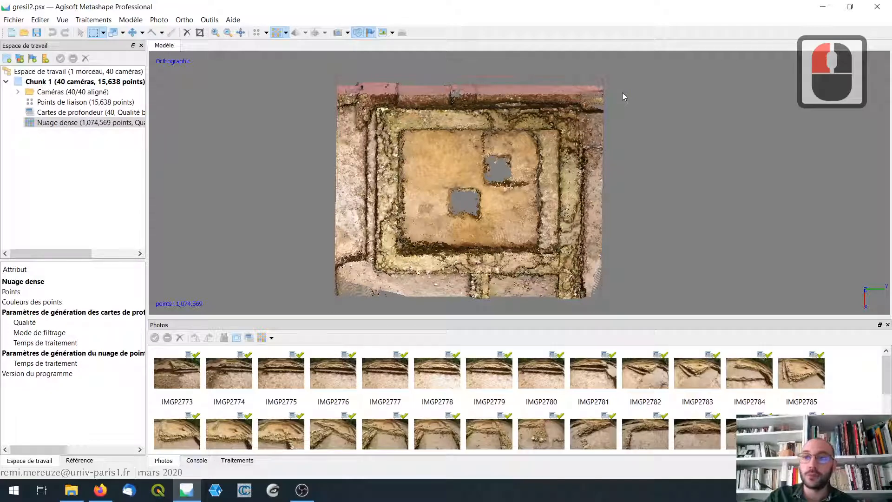
key("Delete")
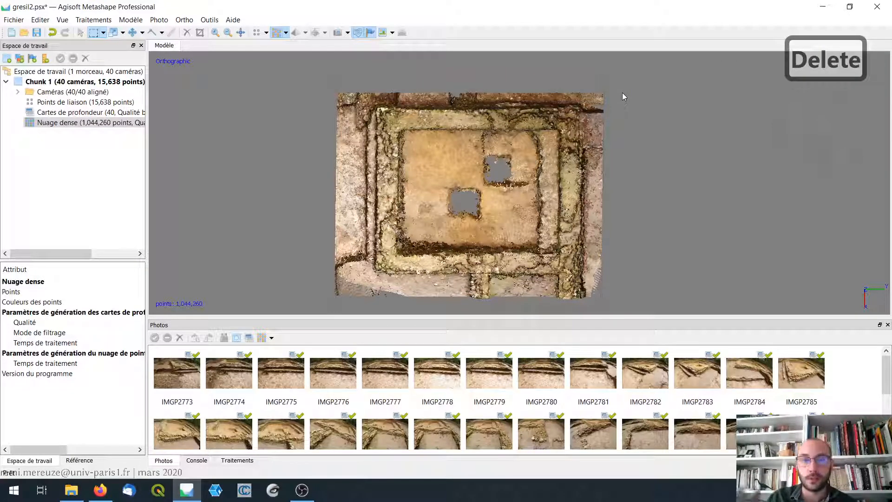
- Delete the ragged points at the dense cloud's lower-left corner using free-form selection
middle_click_drag(620, 163, 619, 149)
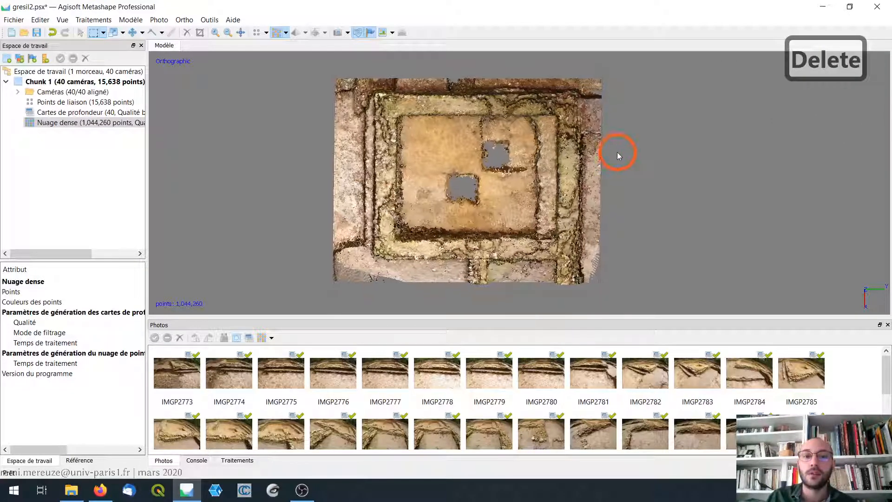
left_click(102, 32)
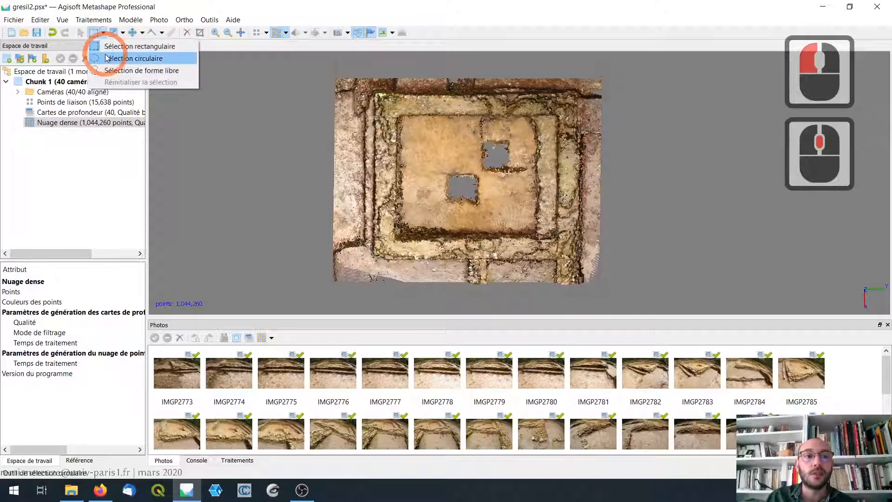
left_click(117, 71)
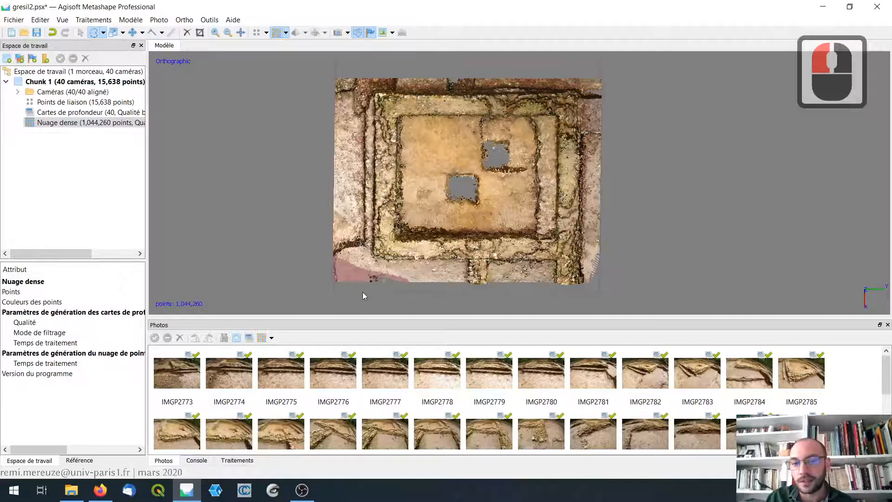
scroll(365, 294, "up", 3)
middle_click_drag(369, 290, 412, 219)
key("Delete")
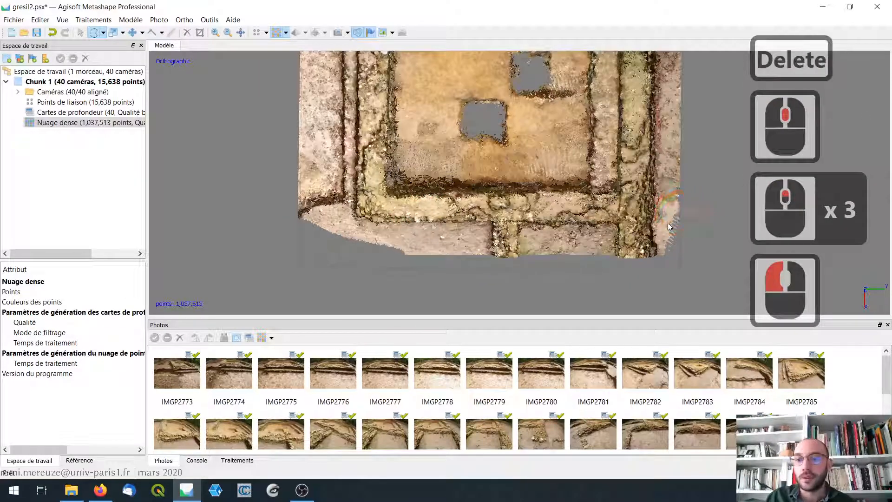
- Delete the sparse points at the dense cloud's lower-right corner and along the adjoining right edge
left_click(698, 269)
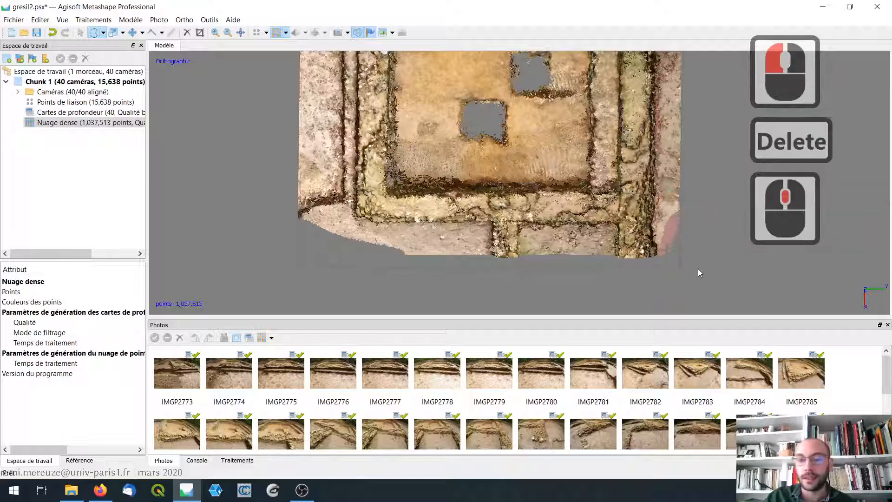
key("Delete")
mouse_move(674, 188)
left_mouse_down()
mouse_move(681, 228)
mouse_move(697, 249)
left_mouse_up()
key("Delete")
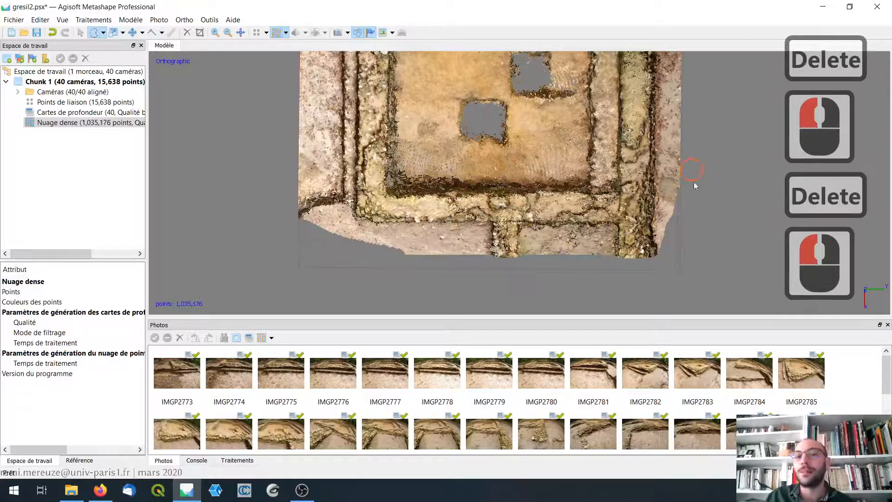
- Trim the dense cloud's upper-right corner by deleting two free-form selections of points
middle_click_drag(689, 267, 677, 159)
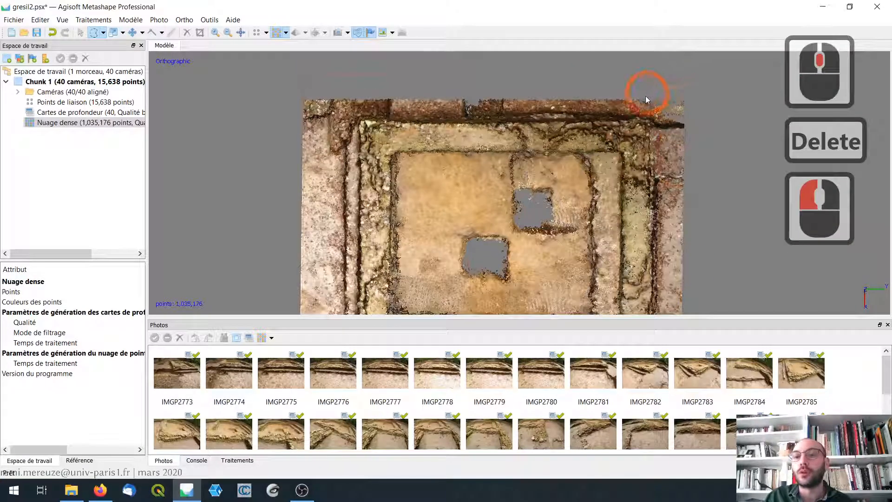
middle_click(701, 119)
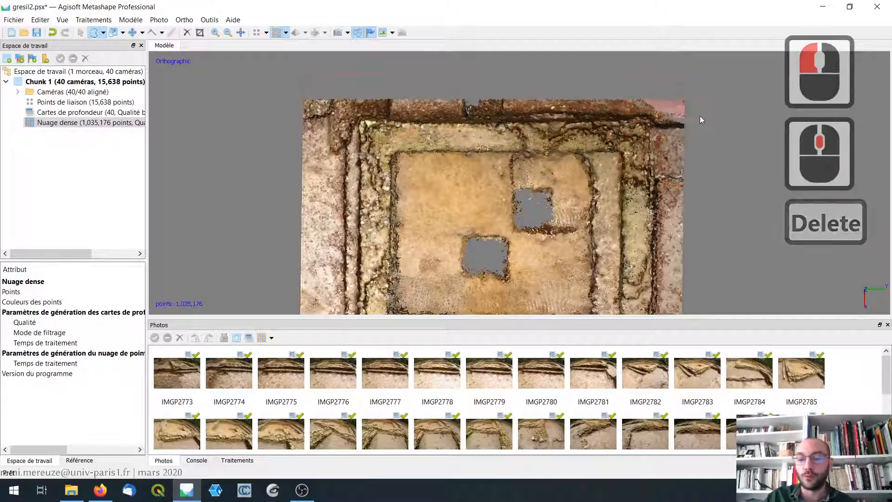
left_click(660, 97)
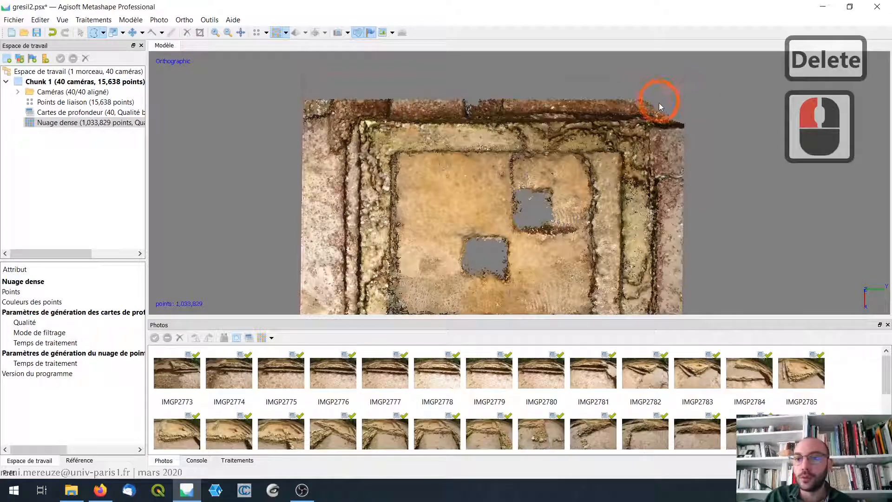
left_click(677, 126)
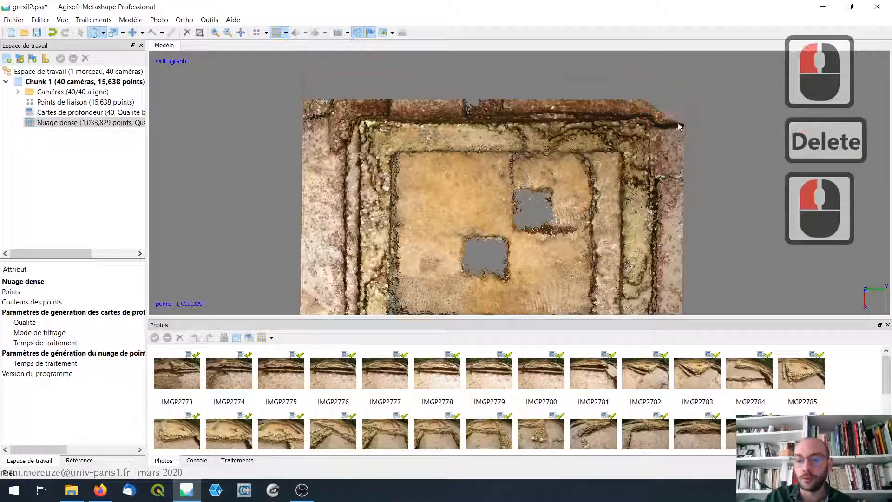
key("Delete")
- Check the outline of the whole trimmed dense cloud and save the project
scroll(647, 88, "down", 4)
left_click(560, 148)
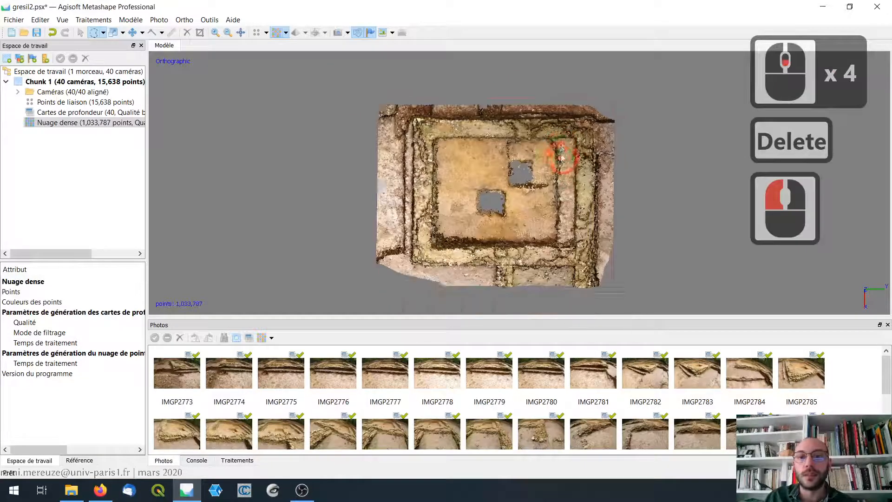
middle_click_drag(561, 156, 549, 125)
scroll(552, 130, "down", 1)
scroll(490, 175, "up", 1)
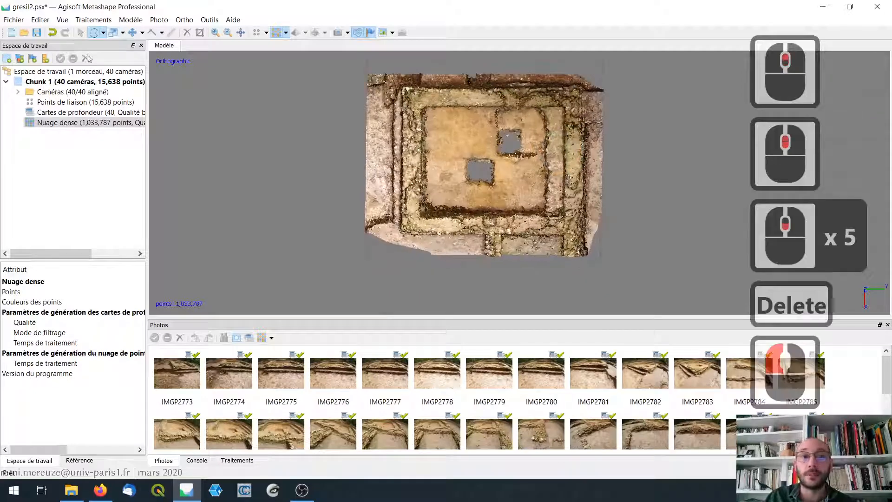
left_click(36, 32)
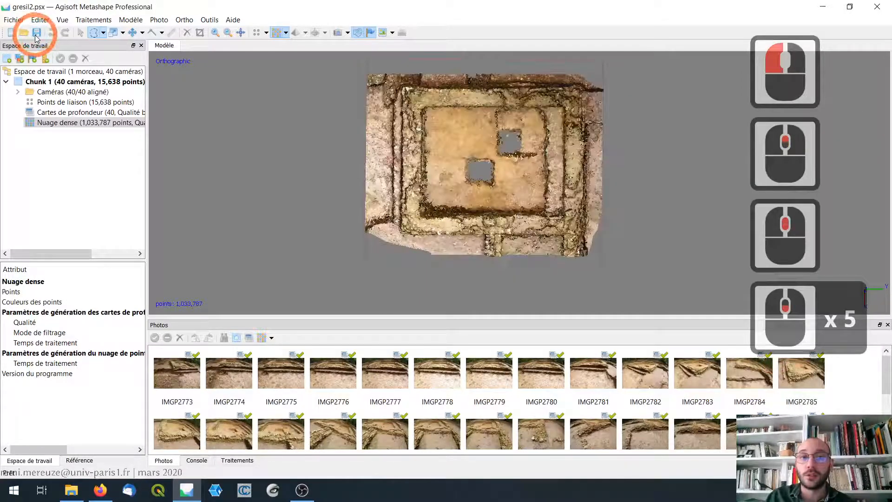
- Open the mesh construction settings and choose the dense cloud (Nuage dense) as source data
left_click(94, 21)
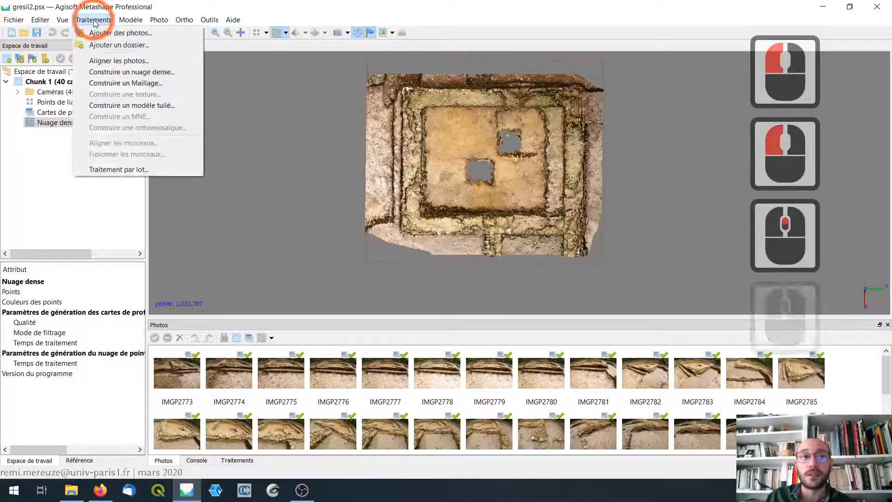
left_click(173, 85)
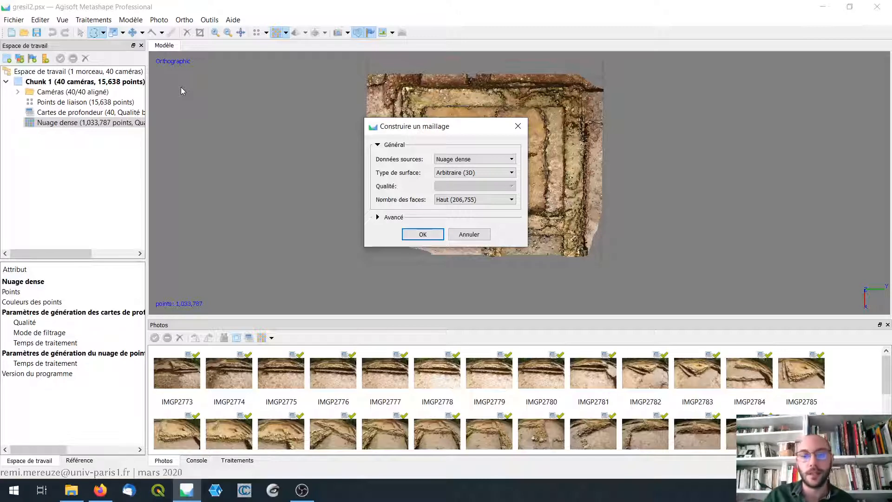
left_click(465, 158)
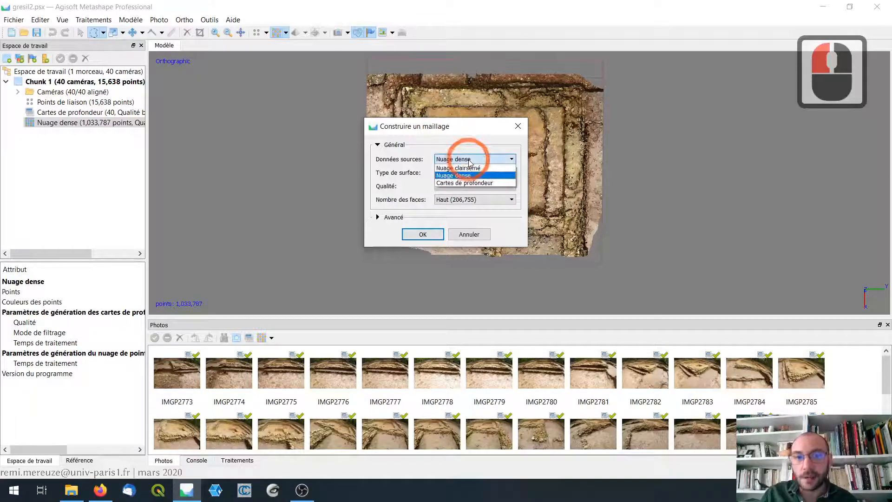
left_click(469, 160)
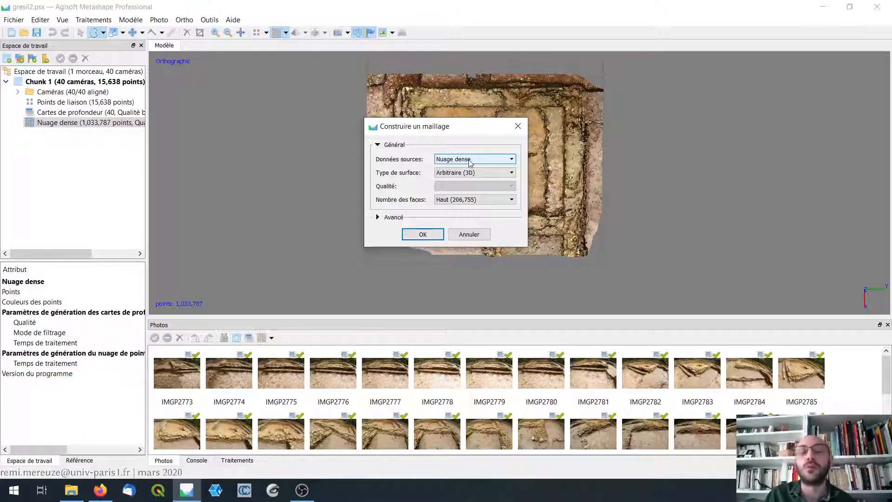
left_click(477, 161)
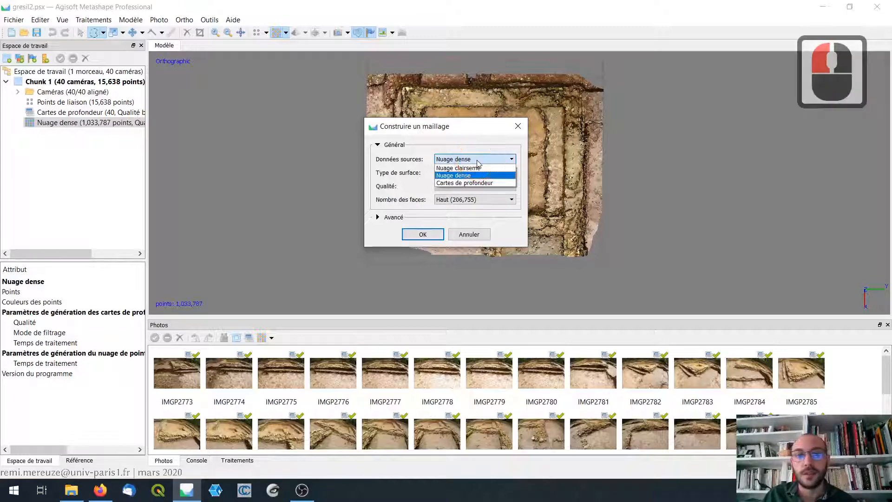
left_click(460, 175)
- Move and enlarge the mesh construction dialog and review the available source data options, keeping Nuage dense
left_click_drag(454, 127, 423, 104)
left_click(504, 227)
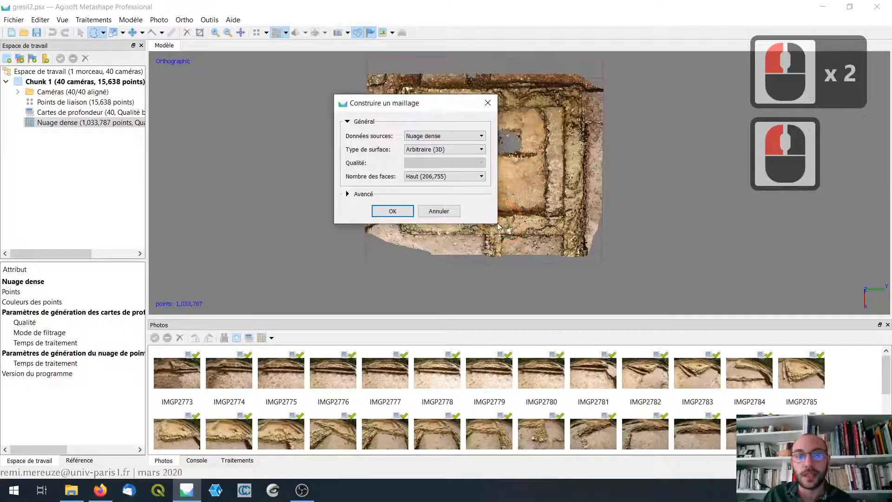
left_click_drag(496, 222, 529, 296)
left_click(457, 139)
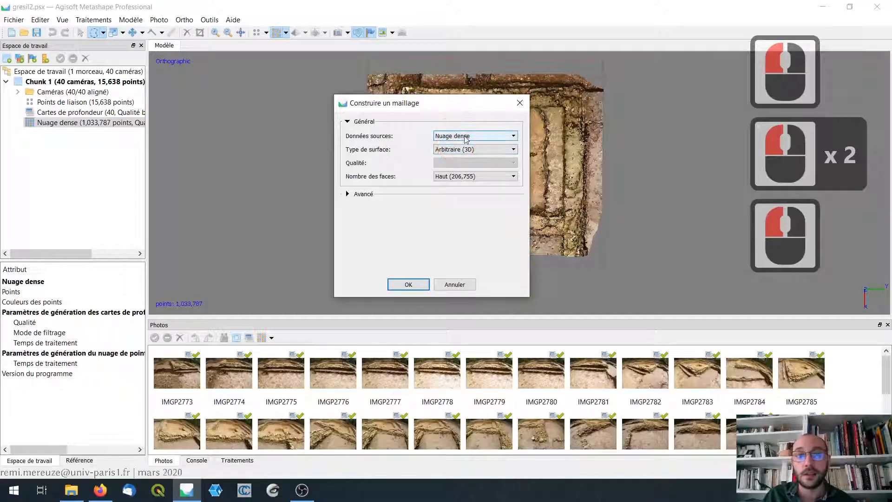
left_click(462, 136)
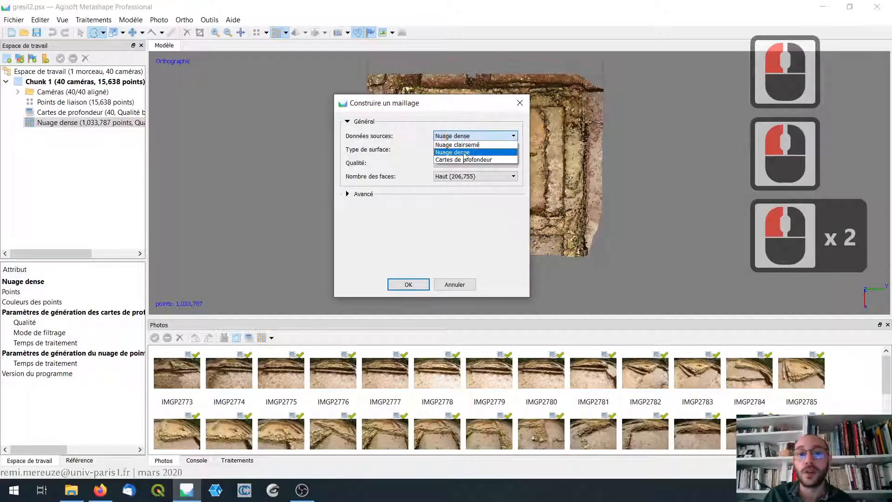
left_click(273, 113)
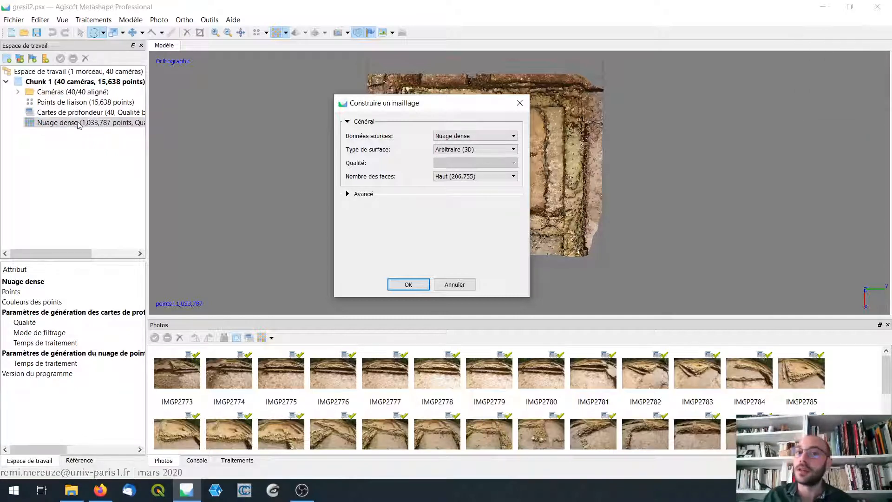
- Review the mesh surface type and face count options, keeping Arbitraire (3D) and Haut
left_click(494, 149)
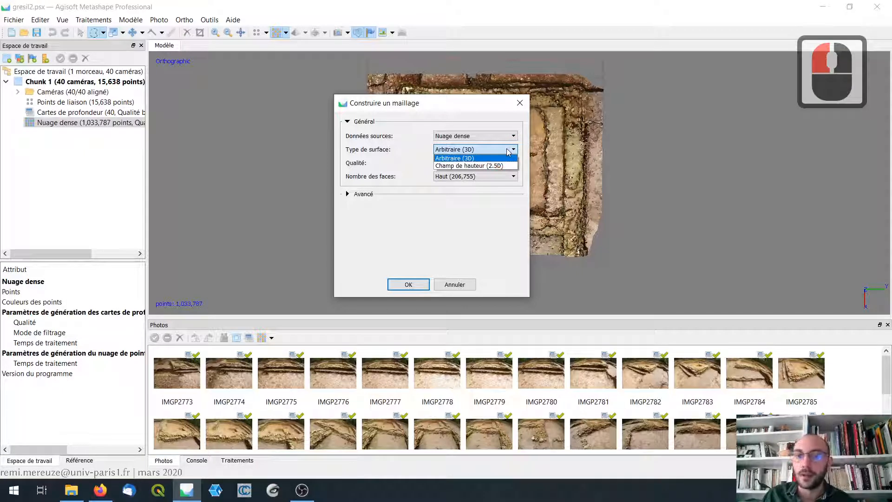
left_click(508, 150)
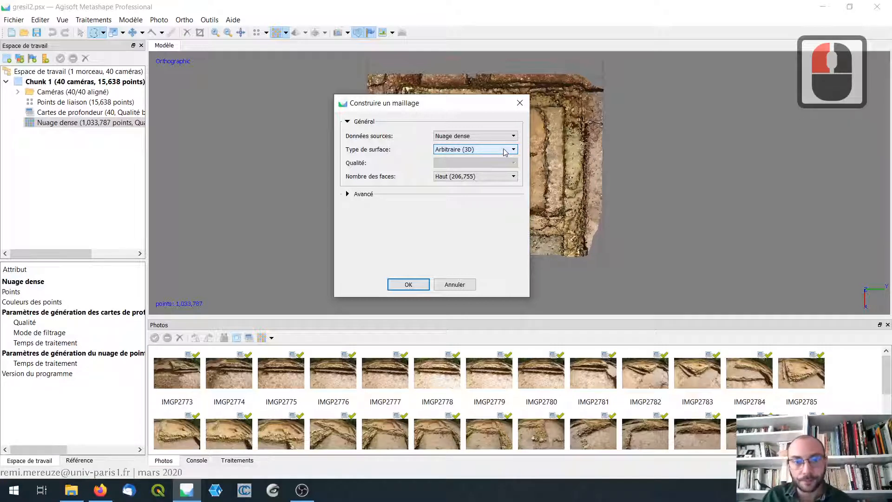
left_click(513, 176)
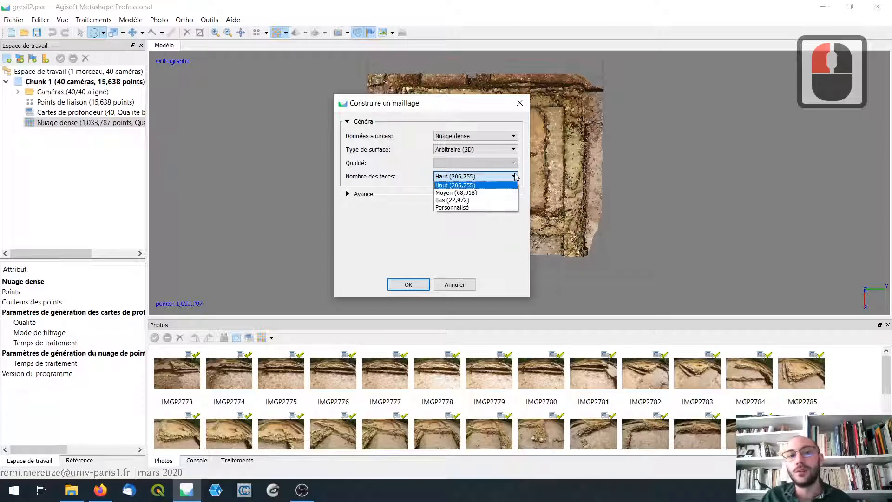
left_click(514, 176)
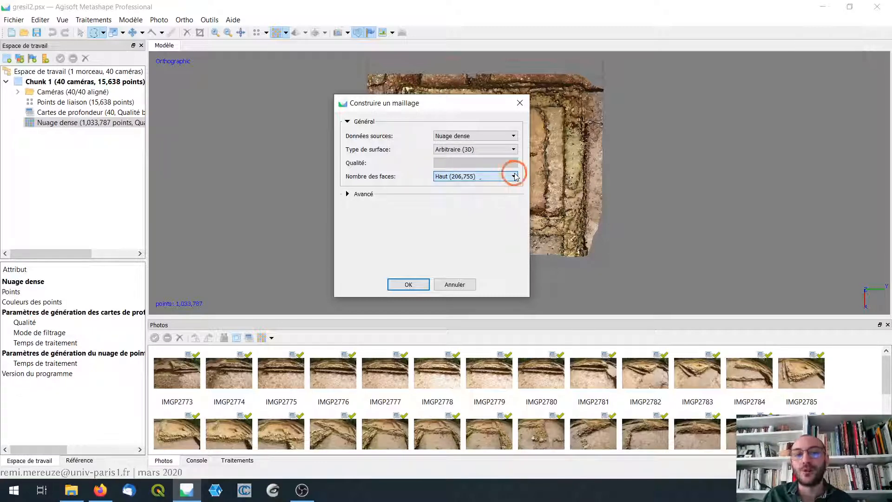
- Expand the advanced mesh settings and review the face count and interpolation choices, keeping Haut and Activée (par défaut)
left_click(351, 195)
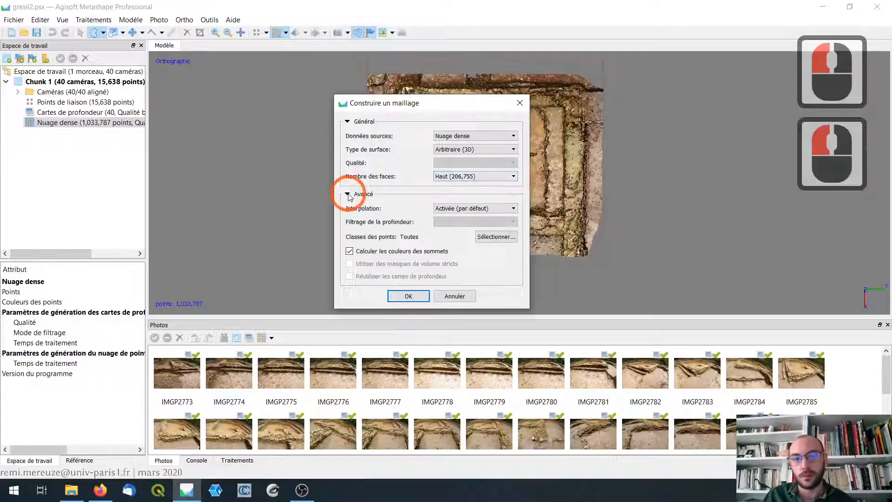
double_click(479, 178)
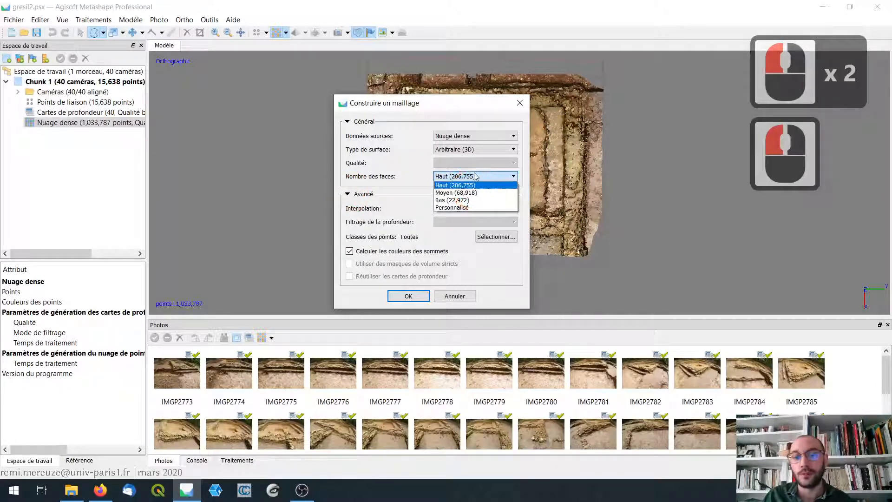
left_click(474, 173)
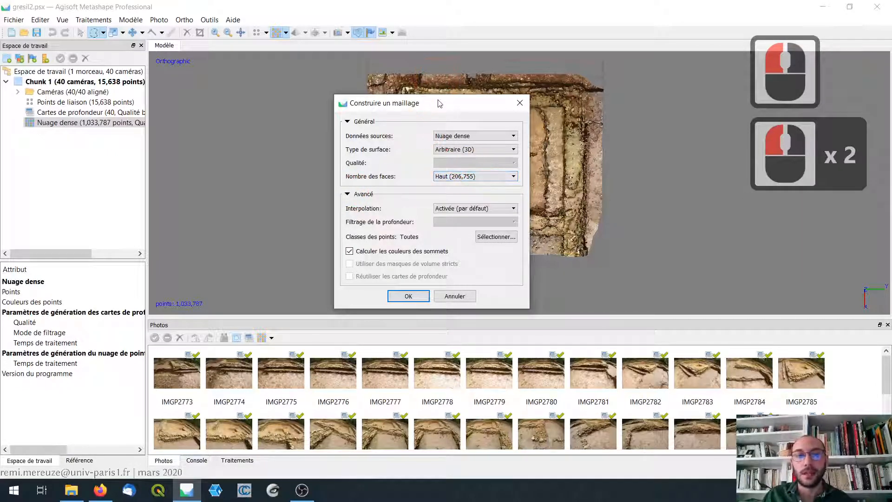
left_click_drag(438, 100, 388, 61)
double_click(460, 169)
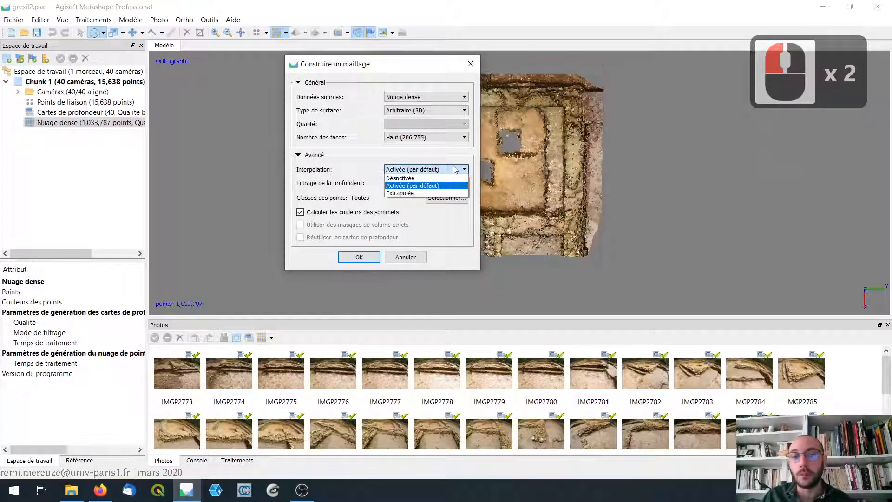
left_click(454, 170)
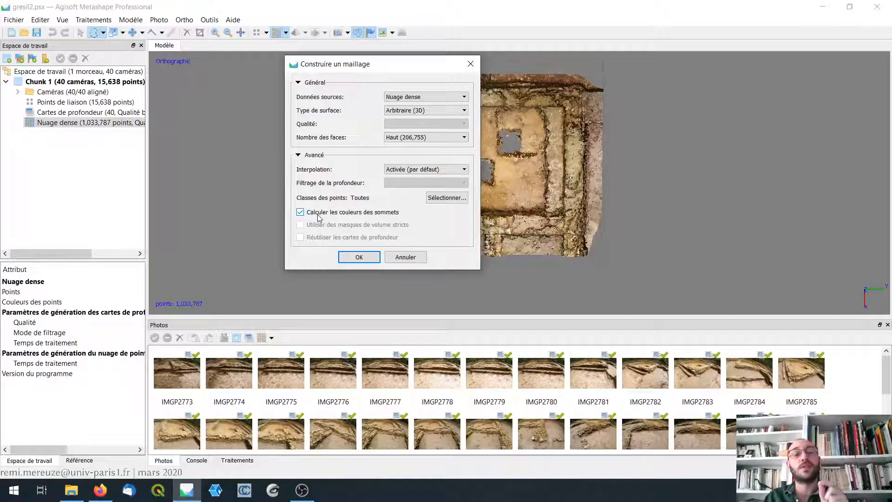
- Build the mesh from the dense cloud, showing the processing details and moving the progress window off the model
left_click(353, 257)
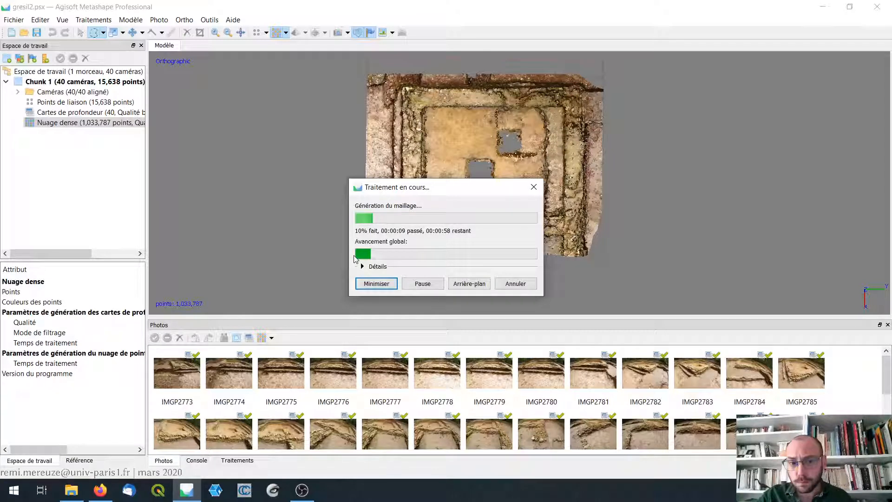
left_click(362, 267)
left_click_drag(410, 191, 275, 141)
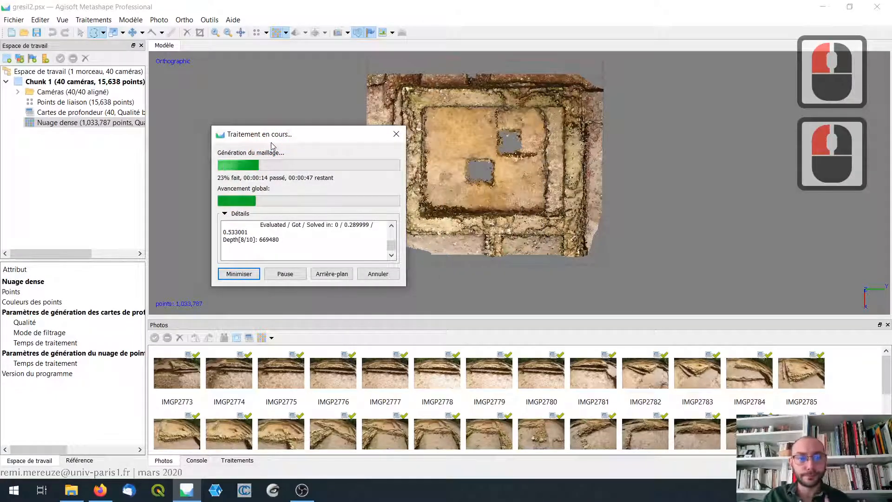
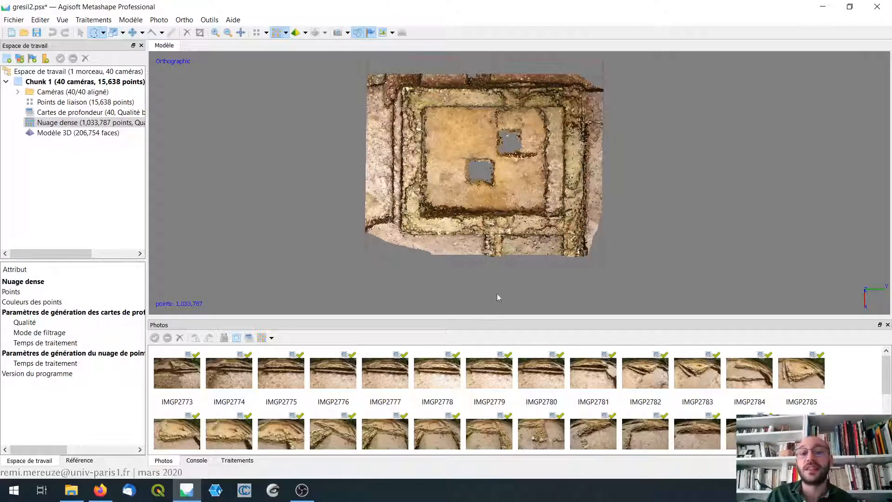
- Inspect the two square holes in the dense cloud, and switch the display to the colour-shaded mesh to compare them
scroll(431, 131, "up", 7)
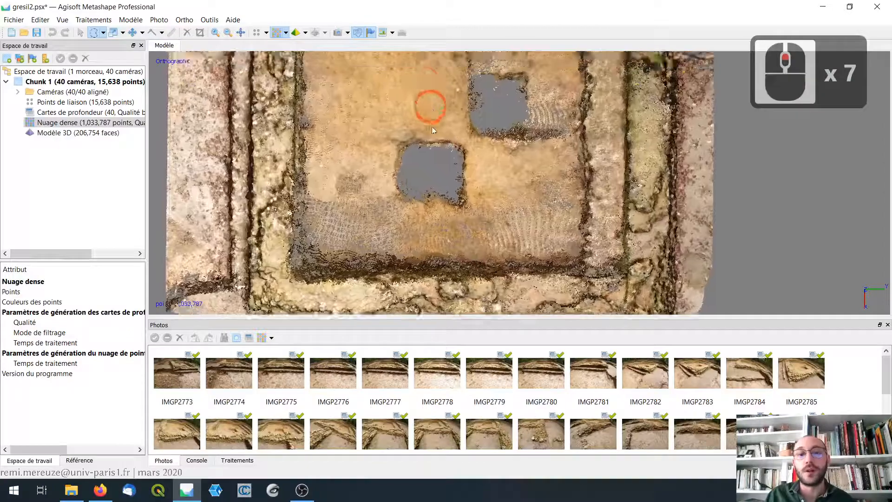
scroll(433, 200, "down", 4)
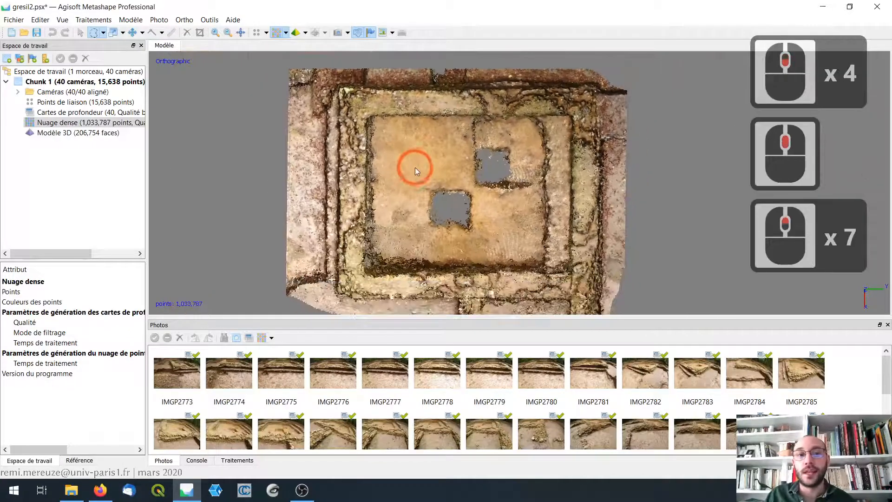
middle_click_drag(412, 167, 367, 79)
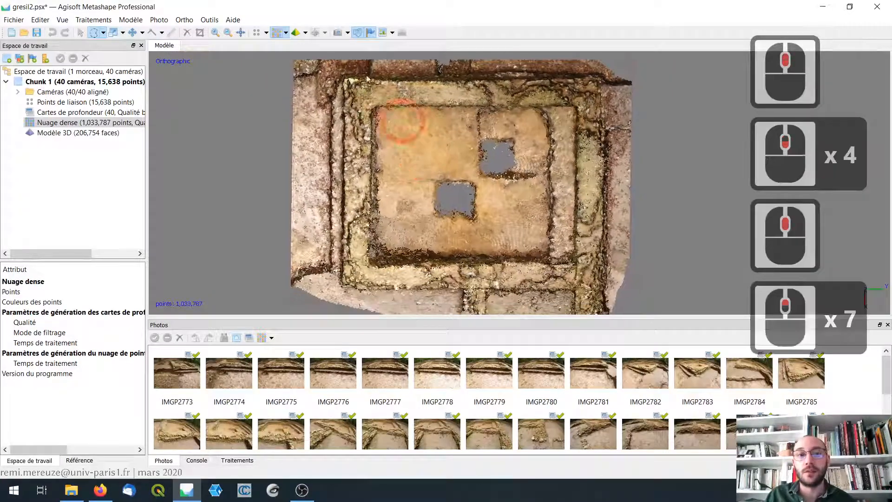
left_click(296, 34)
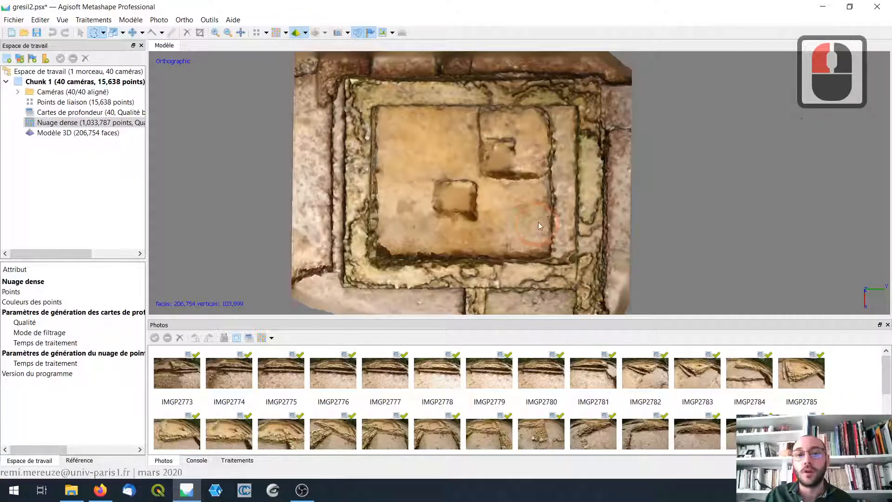
scroll(537, 221, "down", 6)
scroll(505, 216, "up", 10)
middle_click_drag(519, 227, 541, 154)
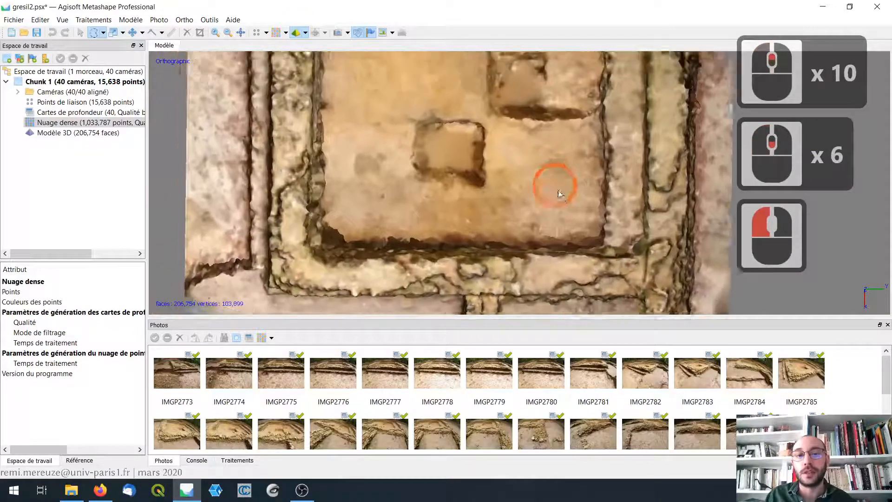
- Examine the colour-shaded mesh surface of the central floor up close around the lower square pit
scroll(558, 195, "down", 6)
scroll(509, 248, "up", 7)
scroll(507, 247, "up", 4)
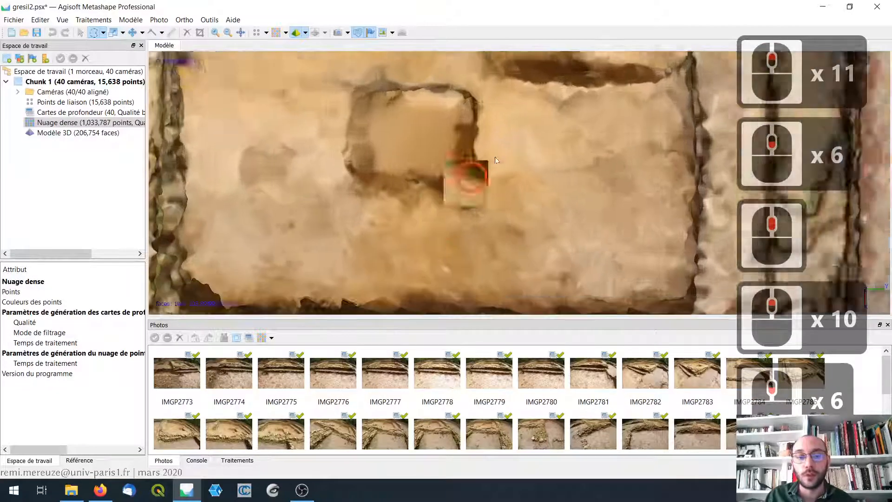
scroll(583, 105, "down", 1)
middle_click_drag(470, 175, 517, 159)
scroll(518, 159, "up", 3)
middle_click(519, 159)
scroll(519, 159, "up", 3)
scroll(519, 160, "up", 3)
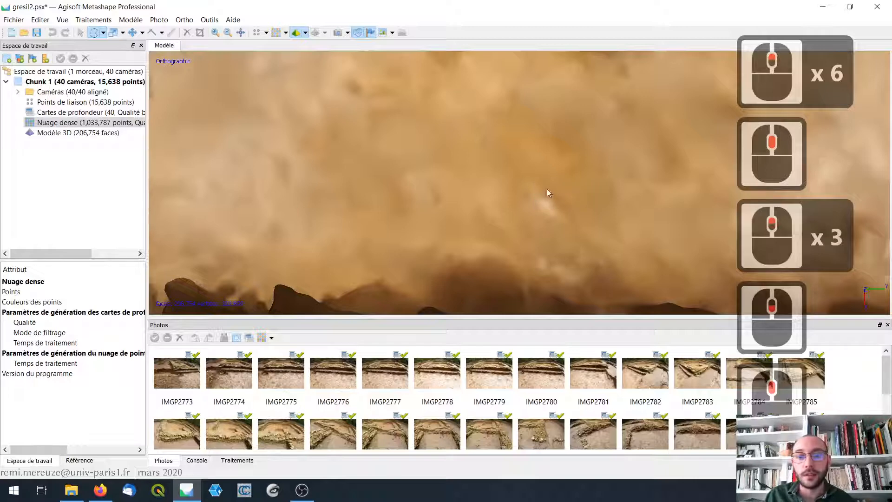
scroll(571, 193, "down", 15)
middle_click_drag(550, 197, 473, 218)
scroll(506, 209, "down", 1)
middle_click_drag(506, 209, 486, 224)
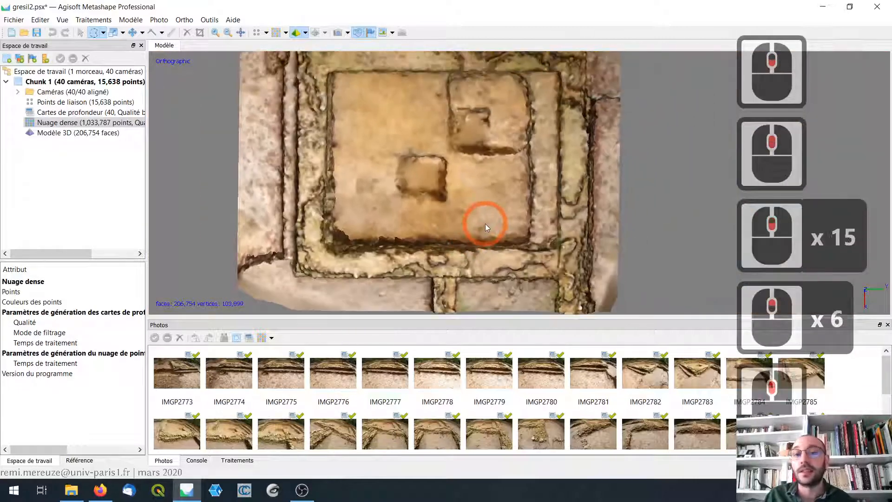
- Examine the colour-shaded mesh in close-up along the masonry joints and stone edges
scroll(485, 224, "down", 3)
scroll(450, 177, "up", 16)
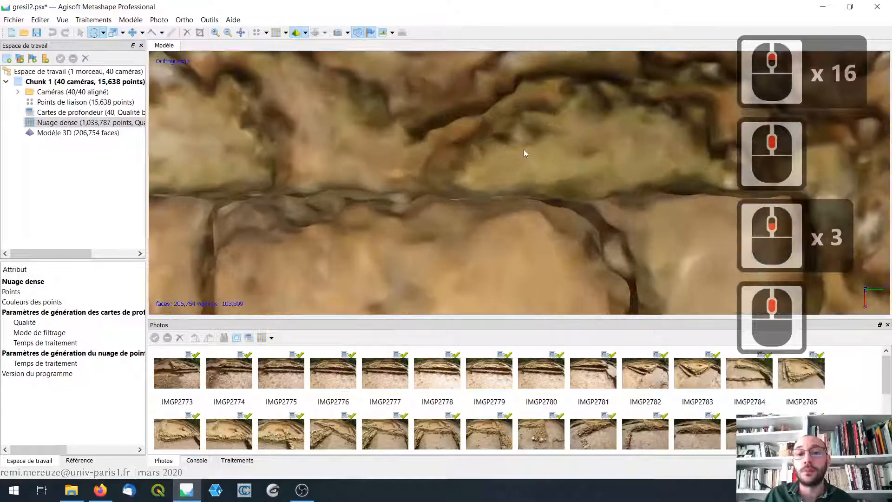
scroll(515, 150, "down", 19)
middle_click_drag(514, 248, 501, 228)
scroll(515, 166, "up", 10)
scroll(516, 169, "up", 10)
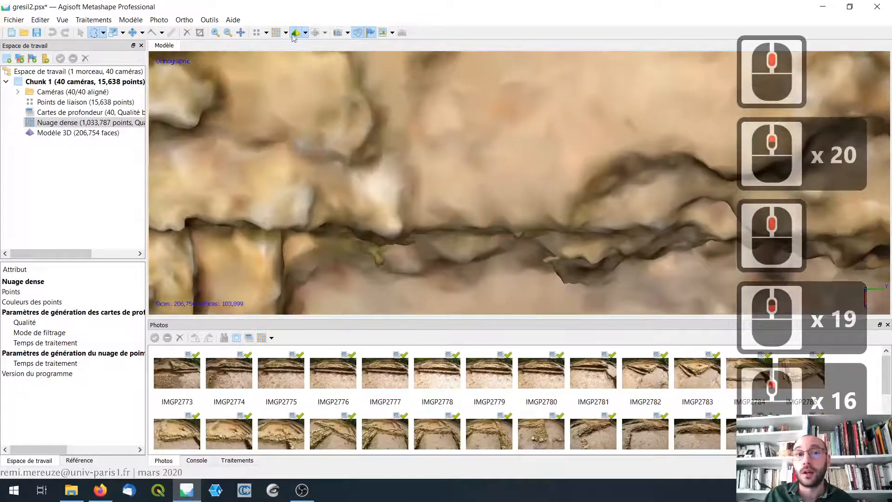
- Display the mesh as Ombré monochrome and examine its relief over the whole model and the upper walls
left_click(307, 35)
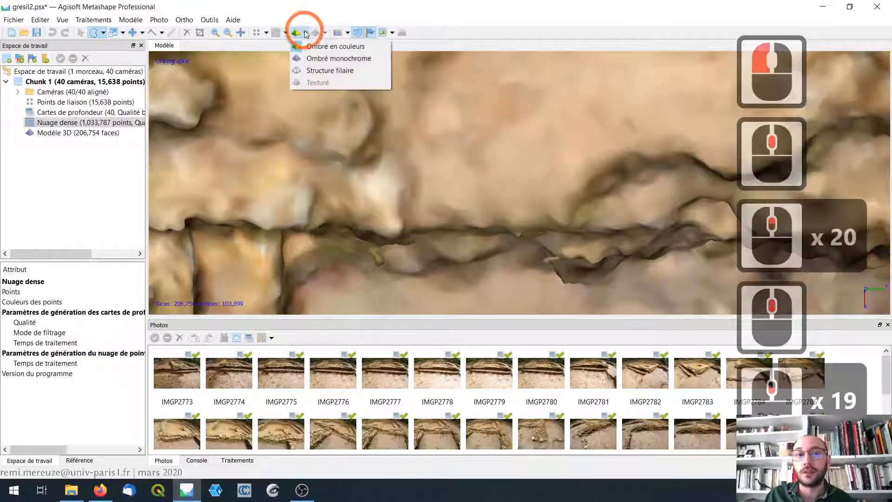
left_click(320, 61)
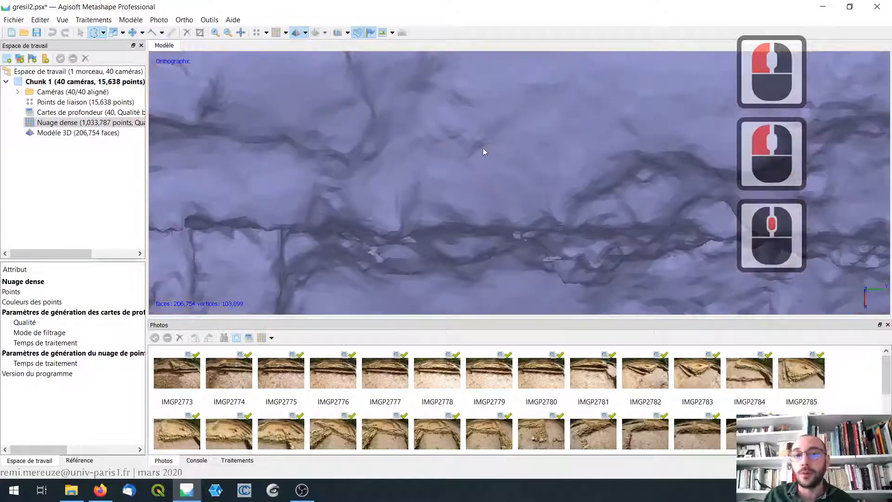
scroll(516, 197, "down", 15)
scroll(516, 195, "down", 7)
middle_click_drag(474, 159, 474, 211)
scroll(531, 186, "up", 9)
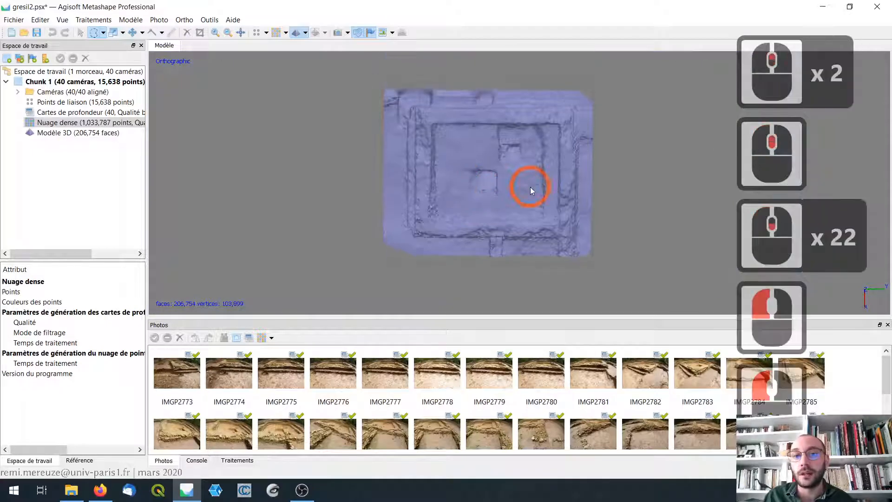
mouse_move(397, 110)
middle_mouse_down()
mouse_move(397, 249)
mouse_move(405, 175)
mouse_move(353, 107)
middle_mouse_up()
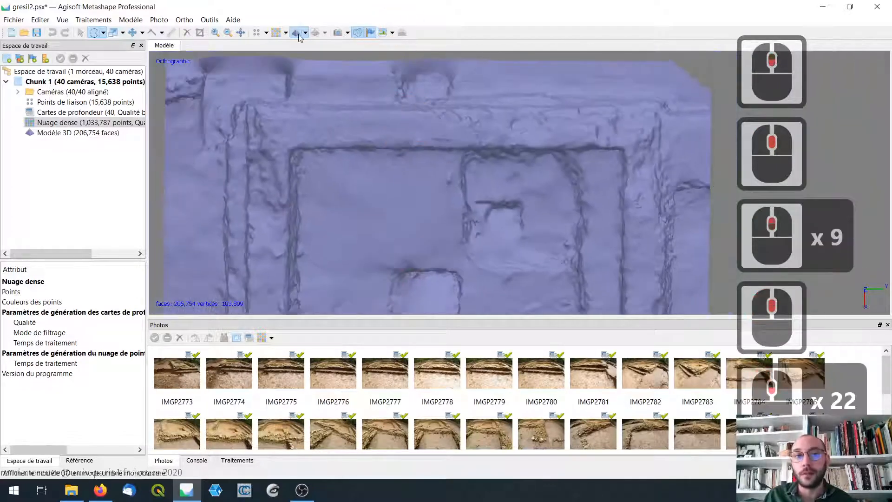
- Display the mesh as Structure filaire and examine the triangle density along the walls and central floor
left_click(305, 32)
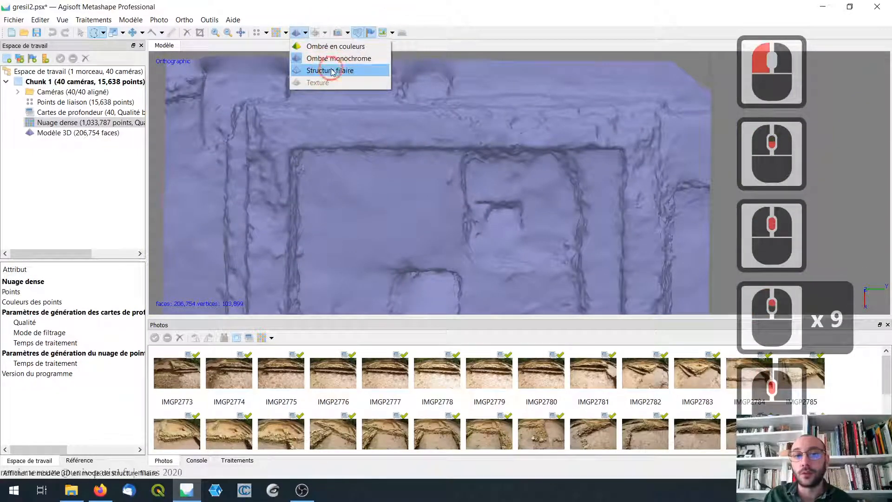
left_click(333, 72)
scroll(411, 140, "up", 8)
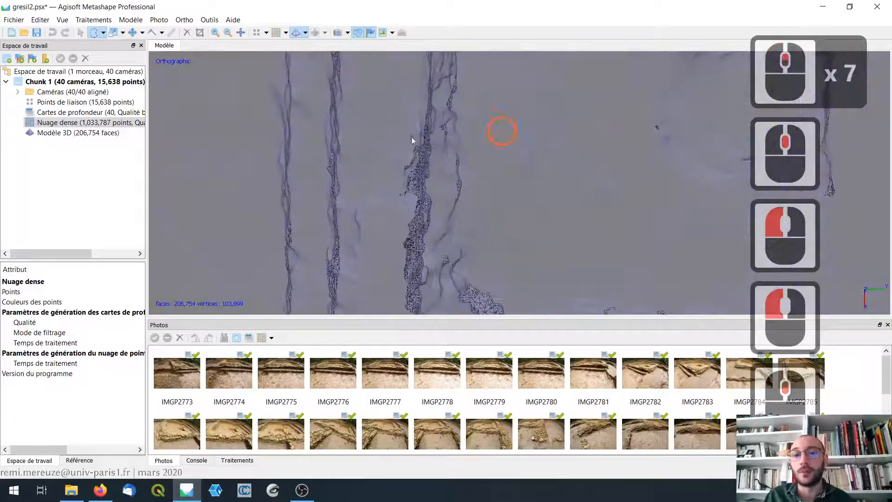
middle_click_drag(772, 92, 430, 153)
scroll(542, 163, "up", 6)
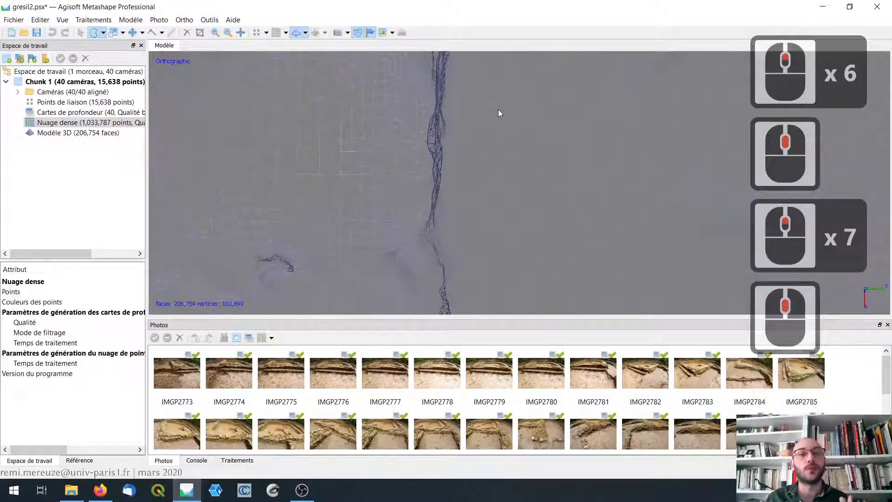
scroll(500, 114, "down", 11)
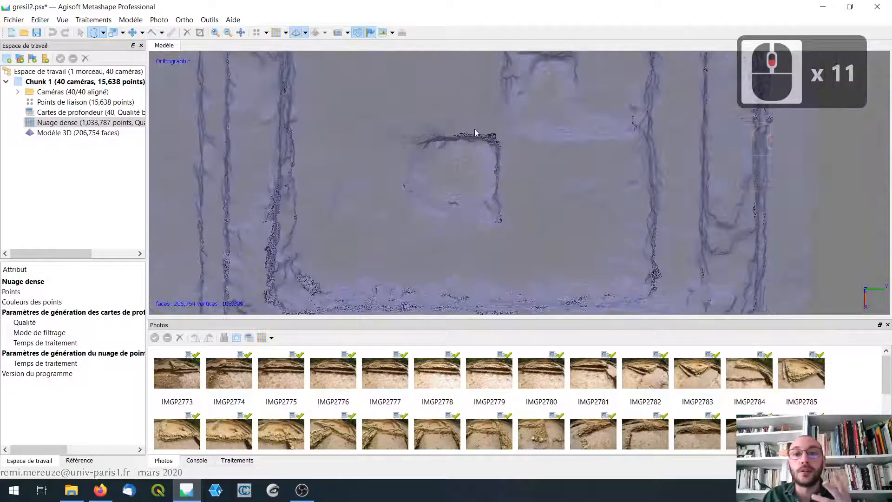
scroll(475, 132, "down", 6)
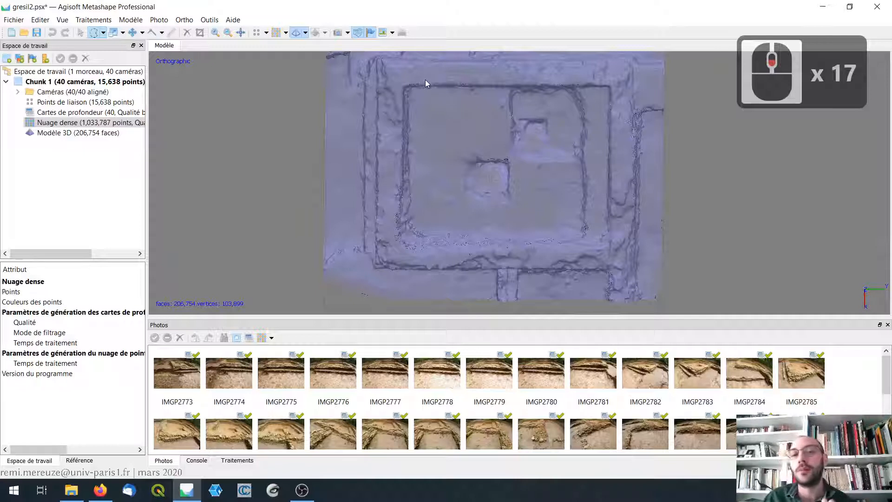
- Display the dense cloud by Classes du nuage dense and examine the gaps in its points around the two square pits
left_click(285, 33)
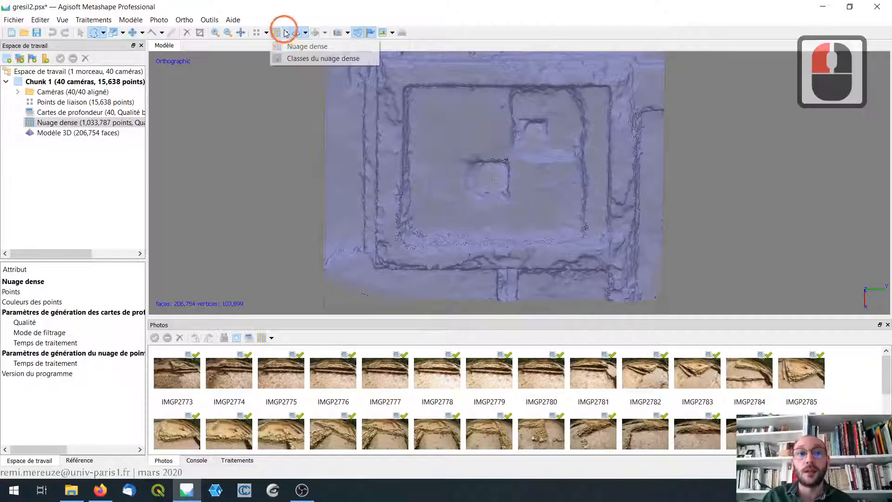
left_click(277, 58)
scroll(513, 223, "up", 9)
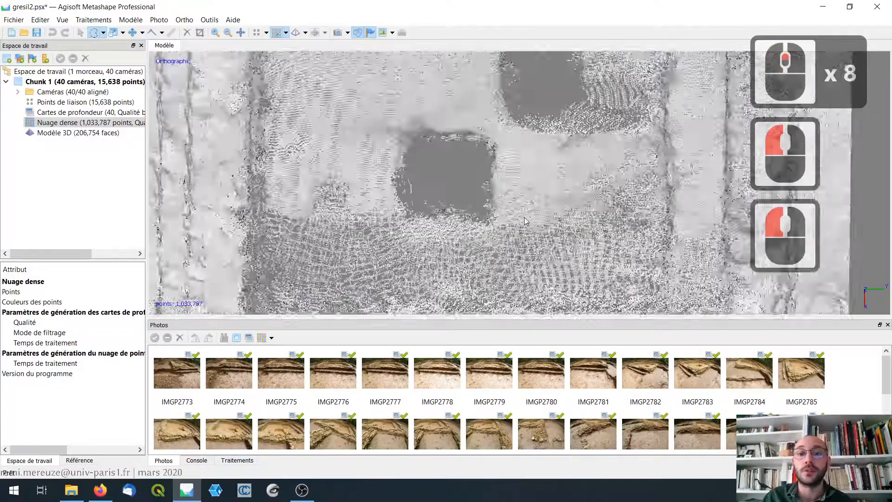
middle_click(514, 226)
scroll(514, 227, "down", 8)
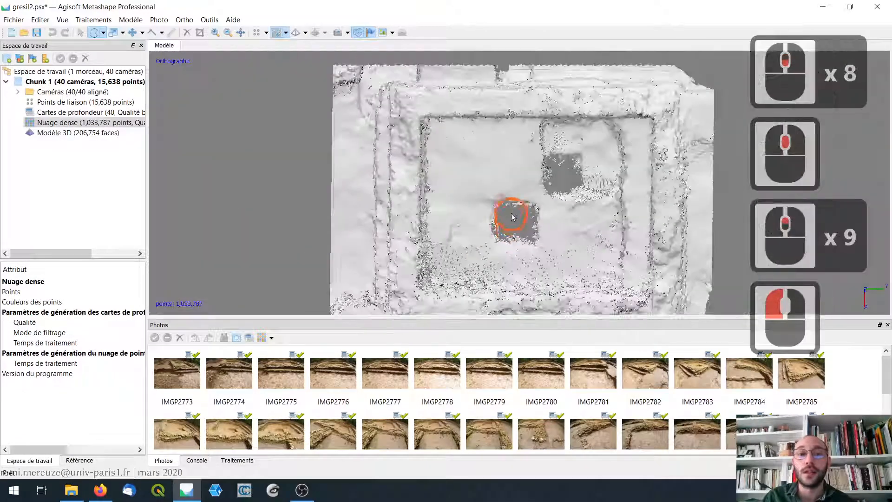
left_click(515, 226)
left_click(80, 33)
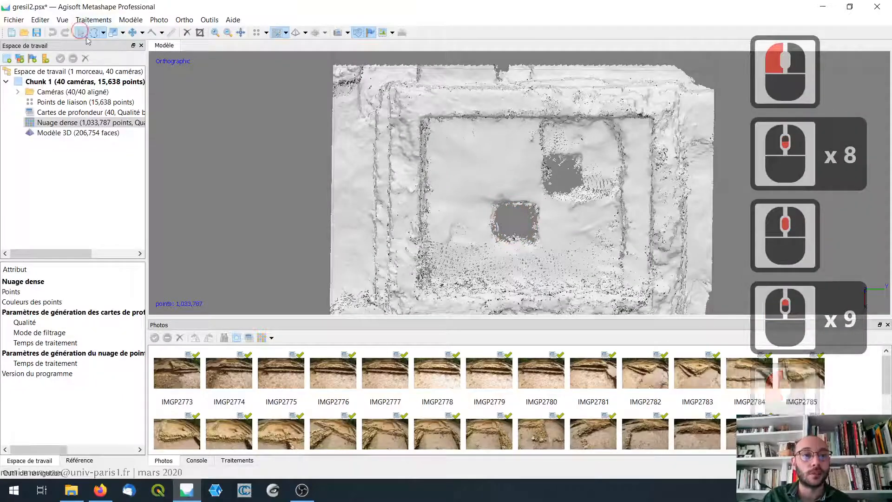
left_click_drag(515, 230, 503, 169)
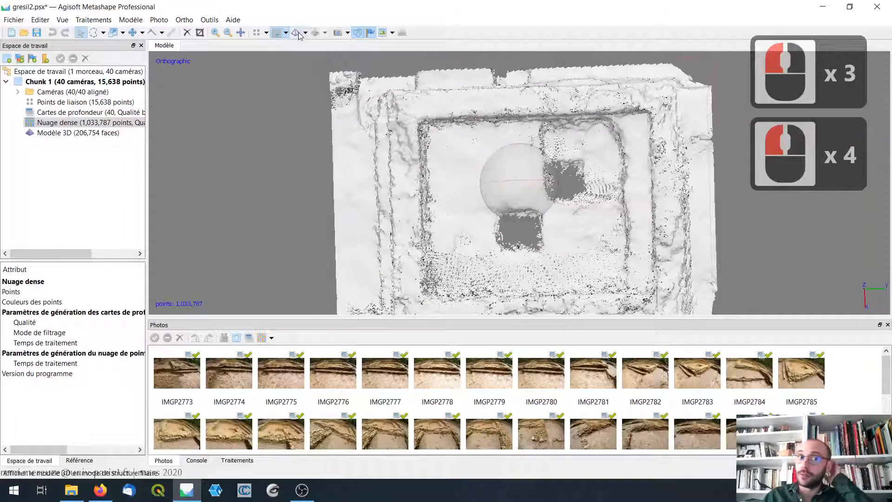
- Display the mesh as Ombré en couleurs, look over the whole model, and save the project
left_click(304, 33)
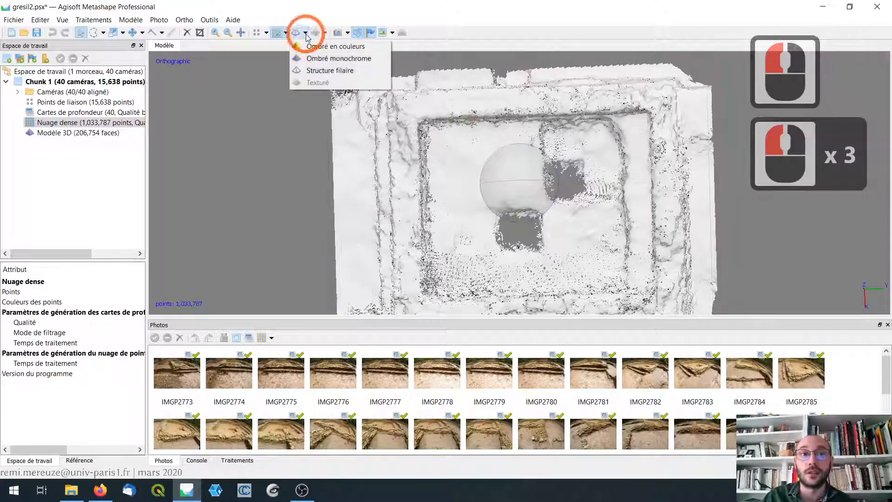
left_click(312, 46)
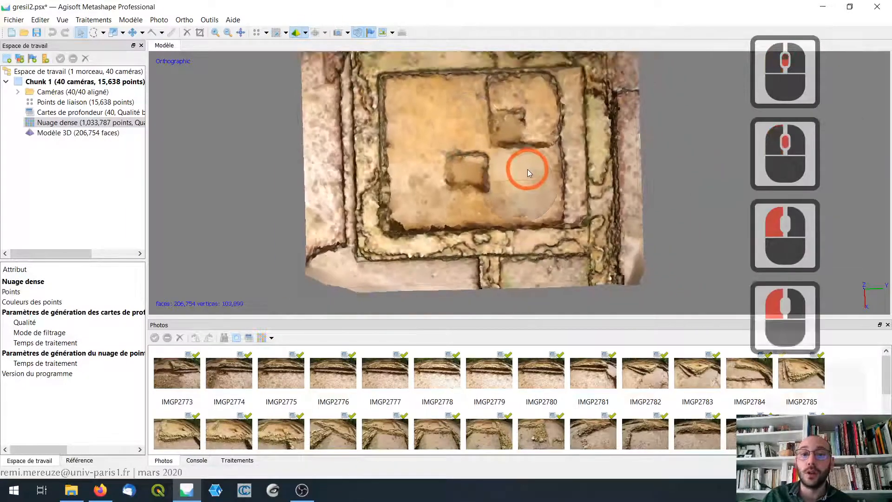
scroll(523, 170, "down", 10)
scroll(524, 171, "up", 8)
left_click_drag(523, 171, 497, 139)
left_click_drag(505, 185, 586, 140)
left_click_drag(532, 166, 530, 162)
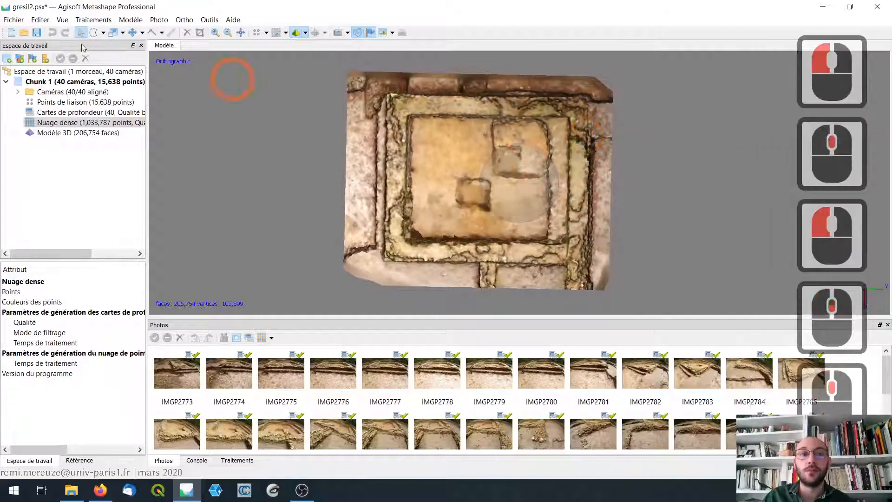
left_click(38, 33)
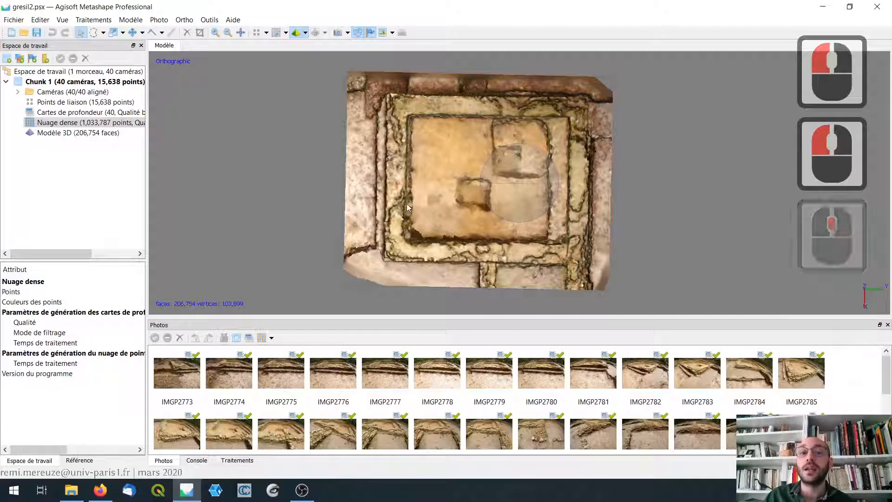
- Start building a texture for the mesh with mapping mode Générique and blending mode Mosaïque (par défaut)
scroll(432, 214, "up", 9)
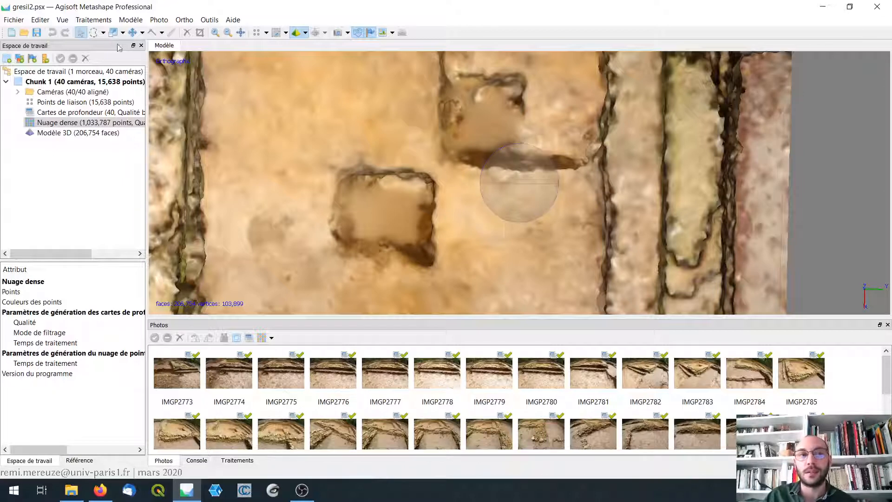
left_click(90, 22)
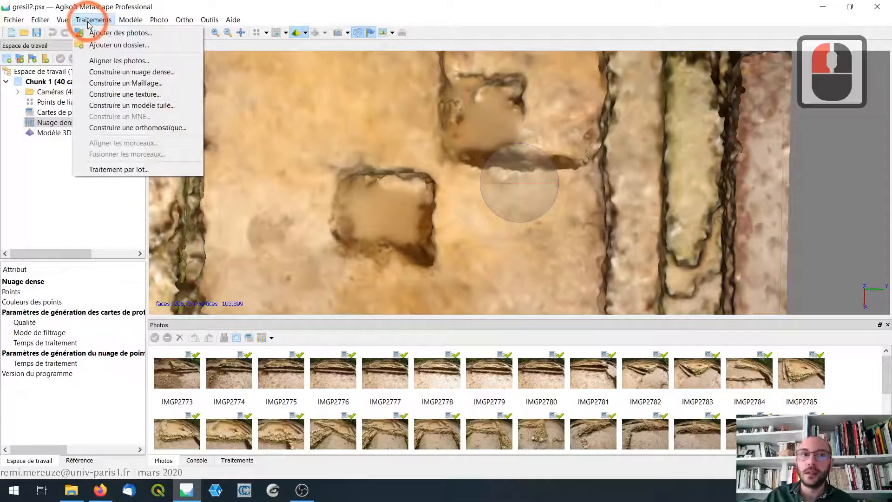
left_click(126, 94)
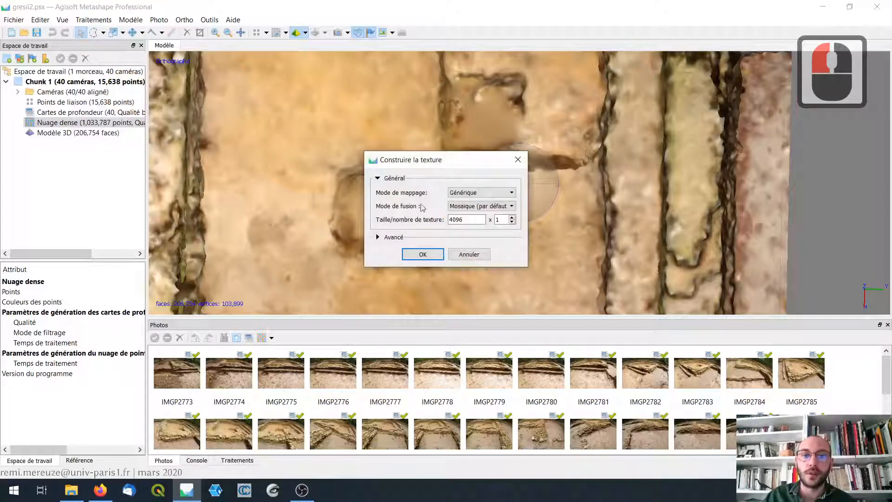
left_click_drag(430, 161, 393, 130)
left_click(464, 161)
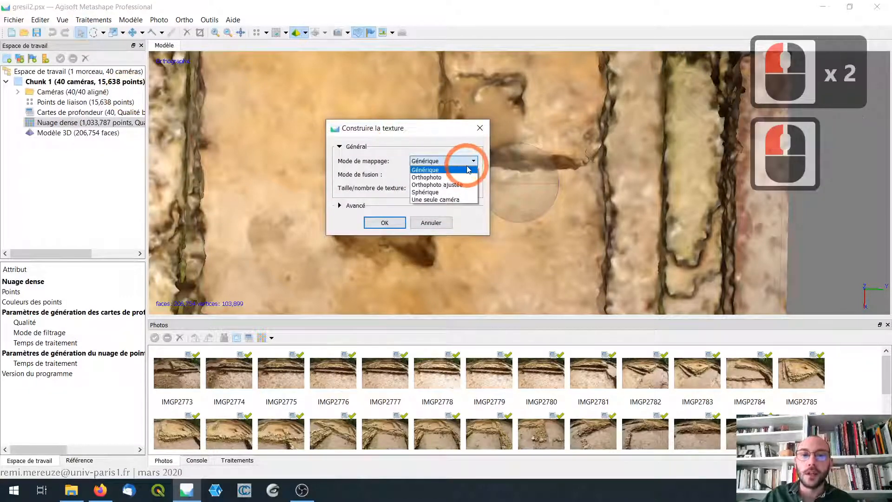
left_click(462, 170)
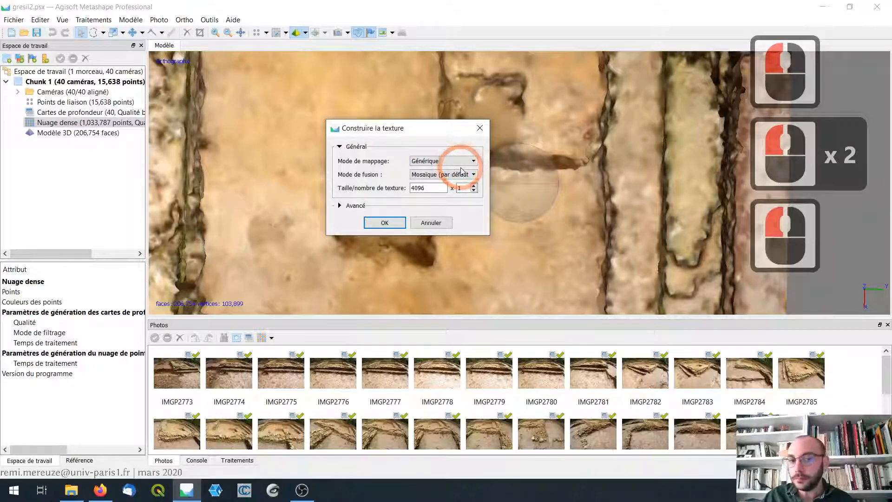
left_click(455, 175)
left_click(455, 175)
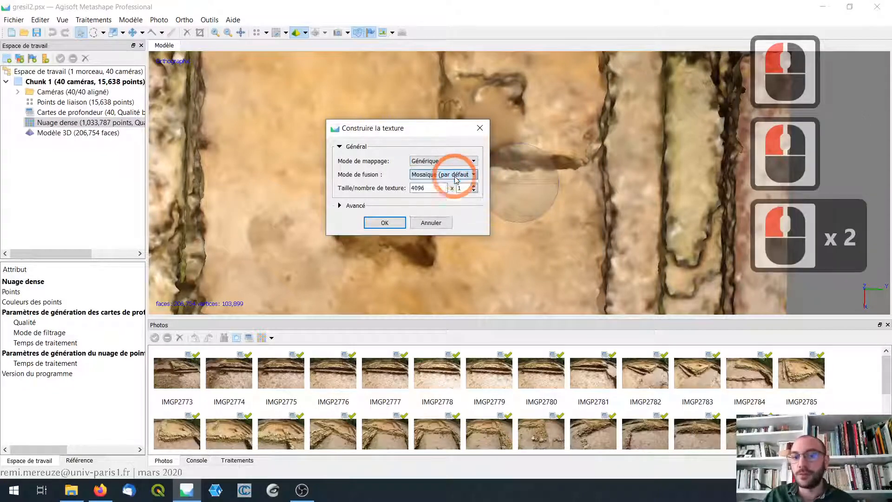
- Enlarge the texture settings window and keep the texture size at 4096 with a texture count of 1
left_click_drag(489, 235, 530, 292)
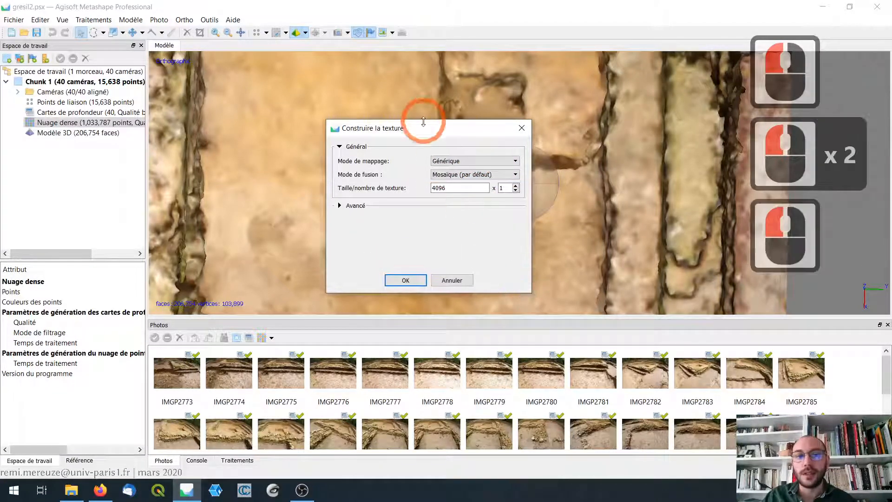
left_click_drag(423, 131, 350, 92)
double_click(387, 149)
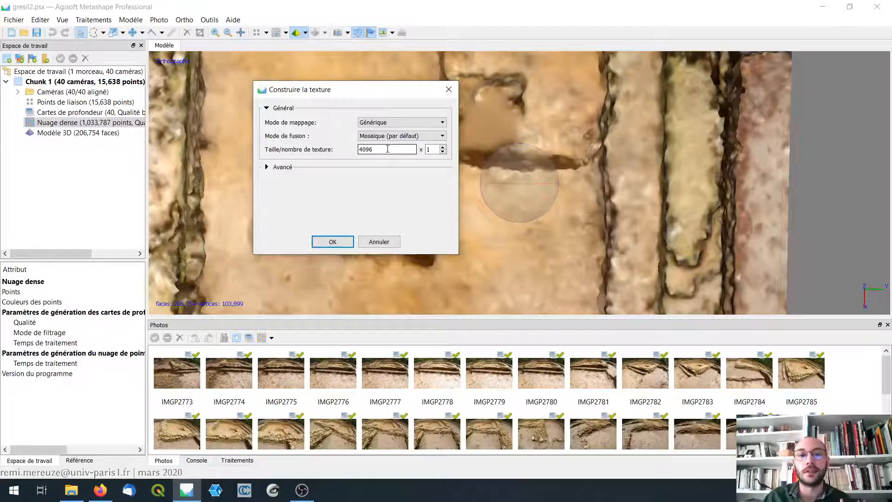
left_click_drag(387, 148, 339, 151)
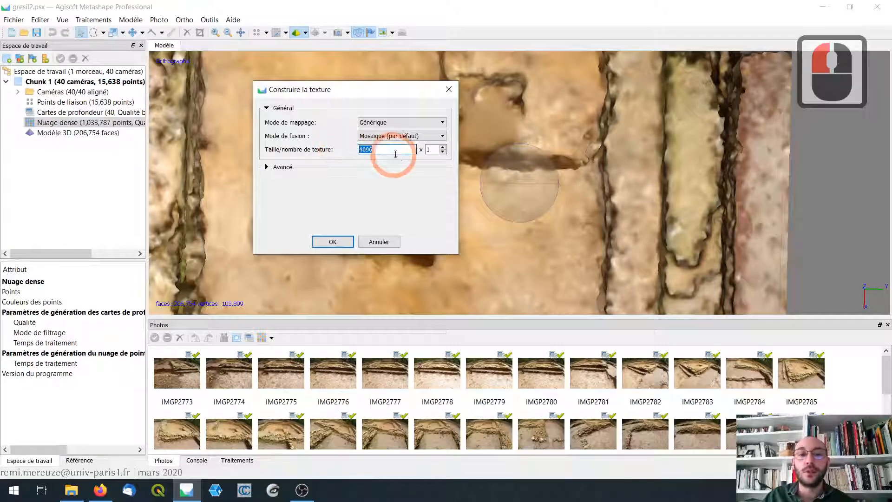
left_click(396, 151)
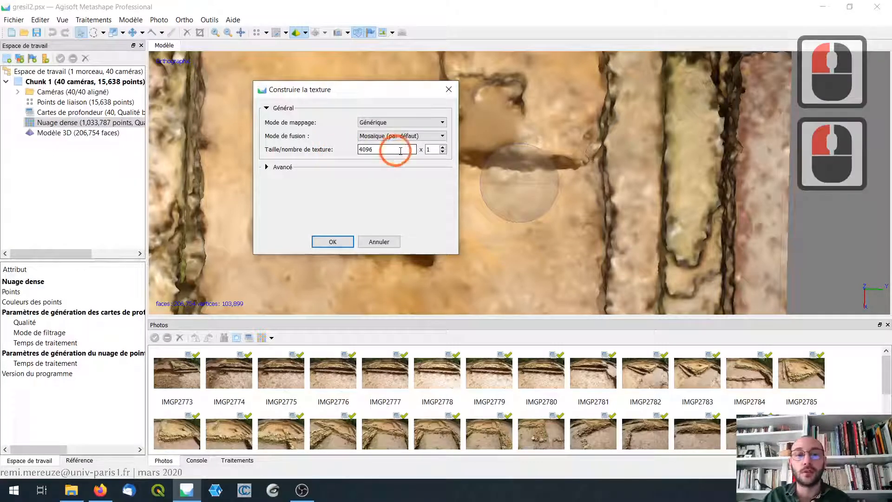
left_click(442, 147)
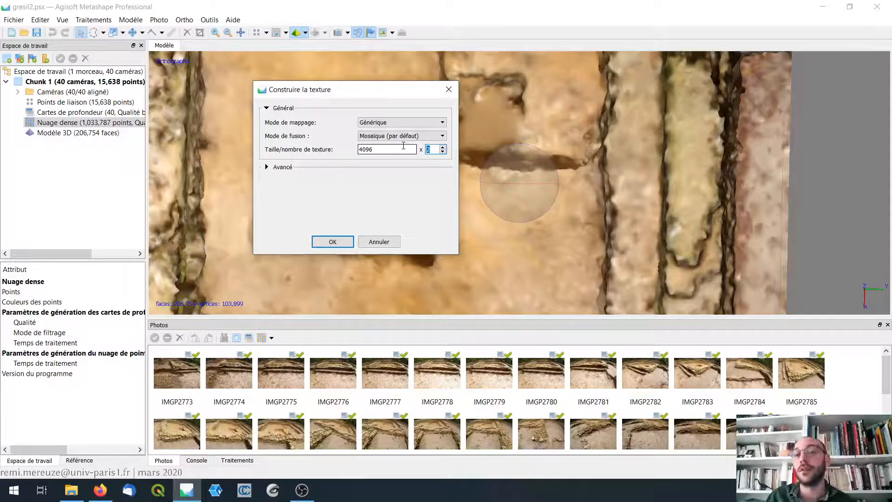
left_click(443, 151)
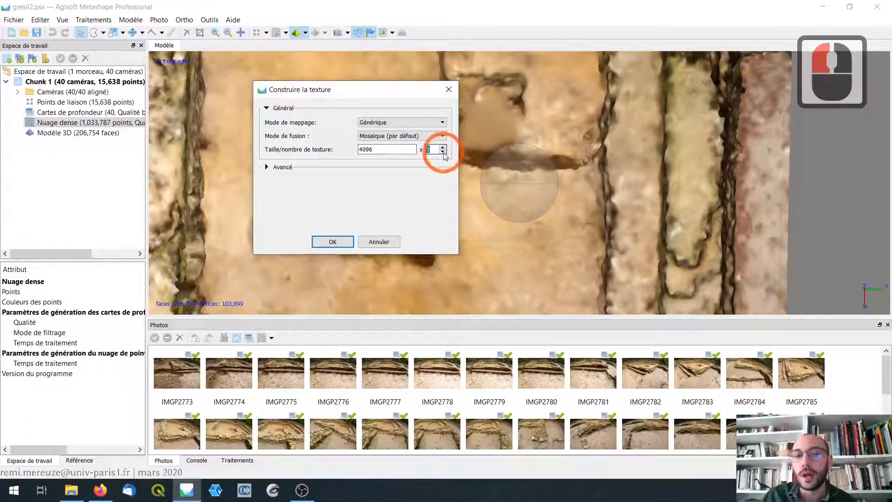
left_click(383, 149)
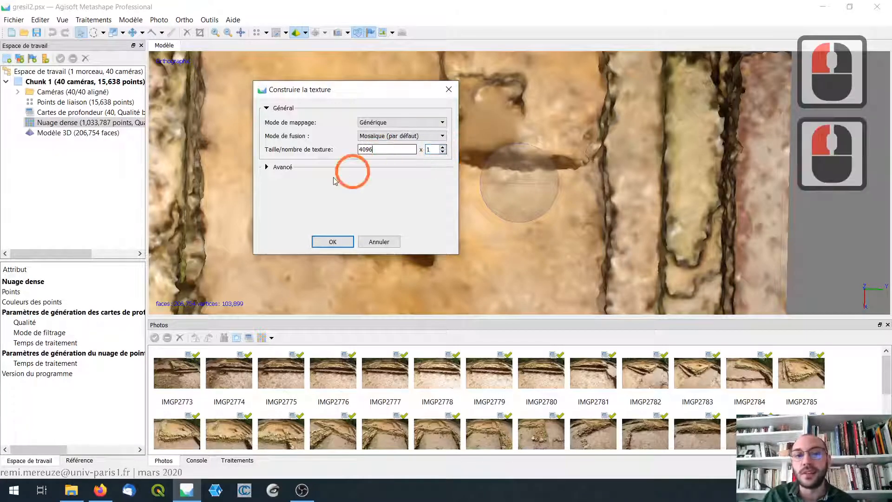
- Check that hole filling and the ghost filter are enabled in the advanced settings and build the texture
left_click(269, 168)
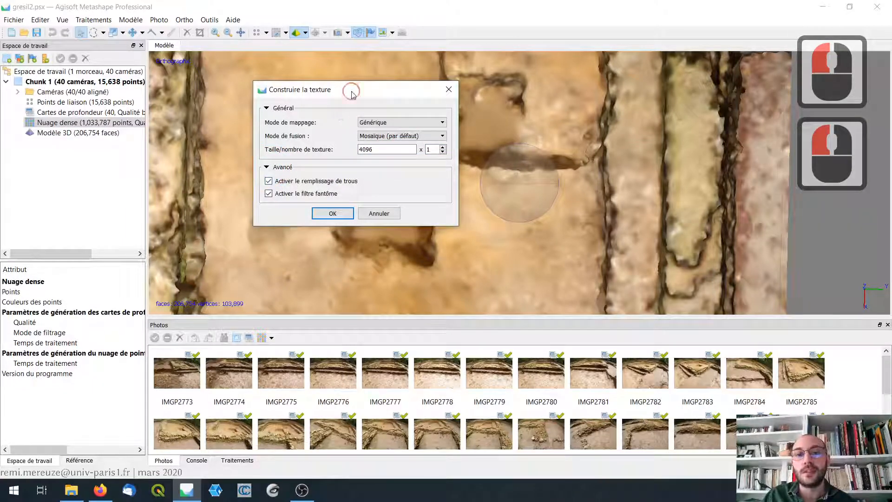
left_click_drag(350, 89, 211, 79)
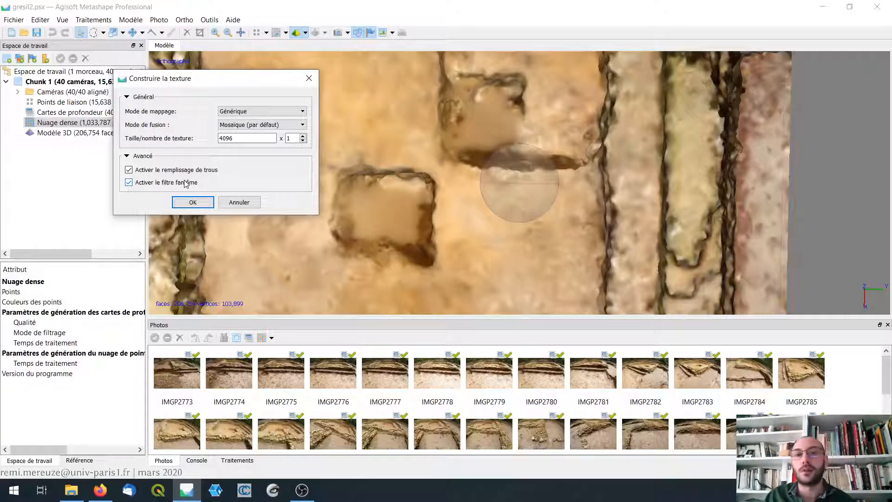
left_click(192, 203)
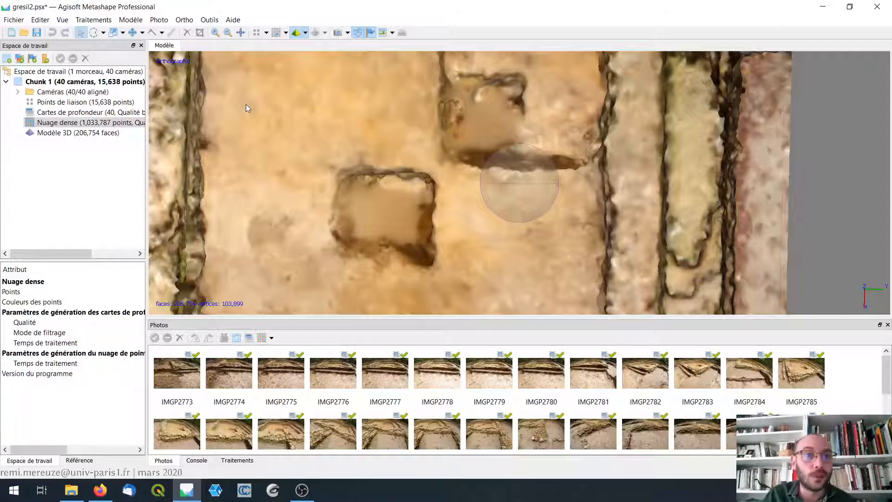
- Display the mesh as Texturé and examine the texture up close inside the square pits of the central floor
scroll(441, 223, "down", 8)
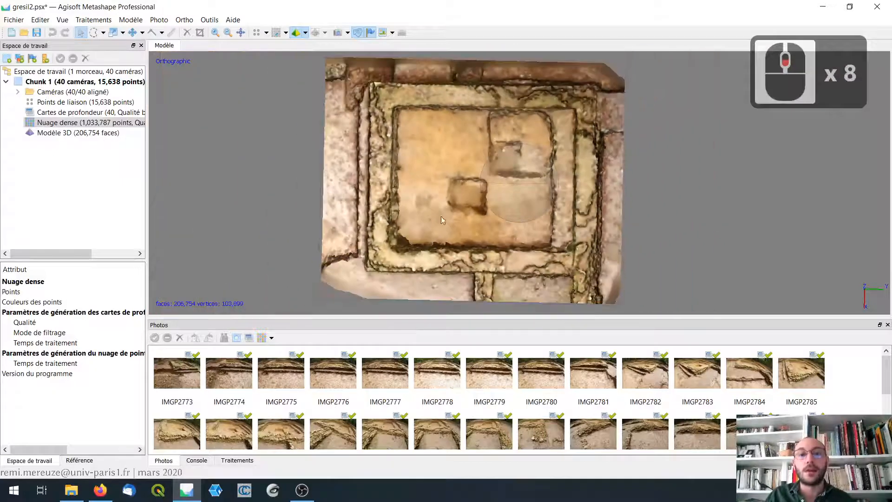
left_click(294, 34)
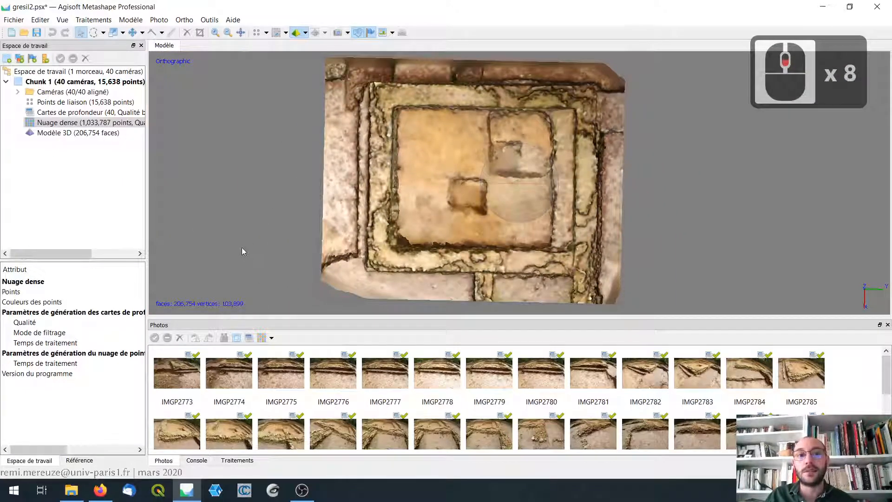
left_click(306, 32)
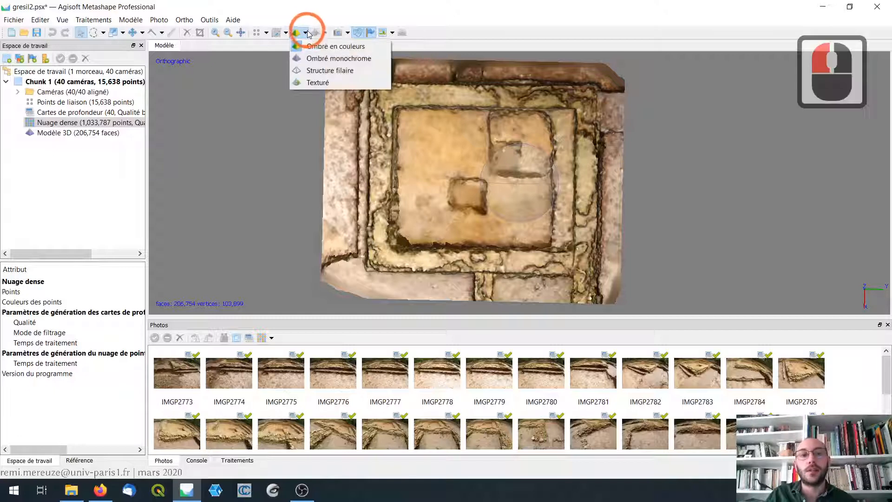
left_click(321, 84)
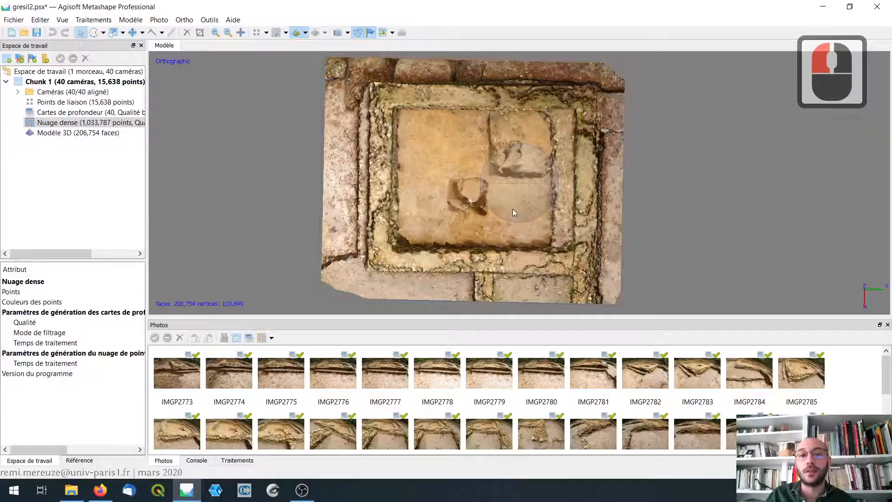
scroll(514, 212, "up", 9)
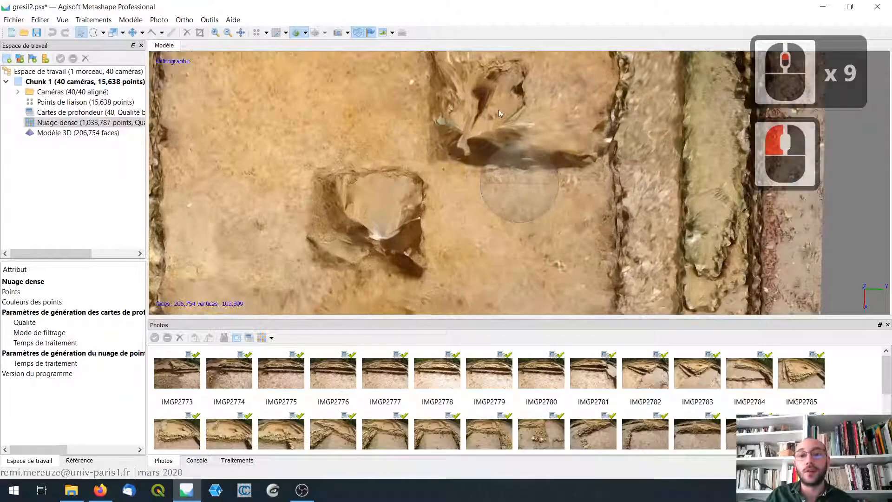
scroll(500, 114, "up", 9)
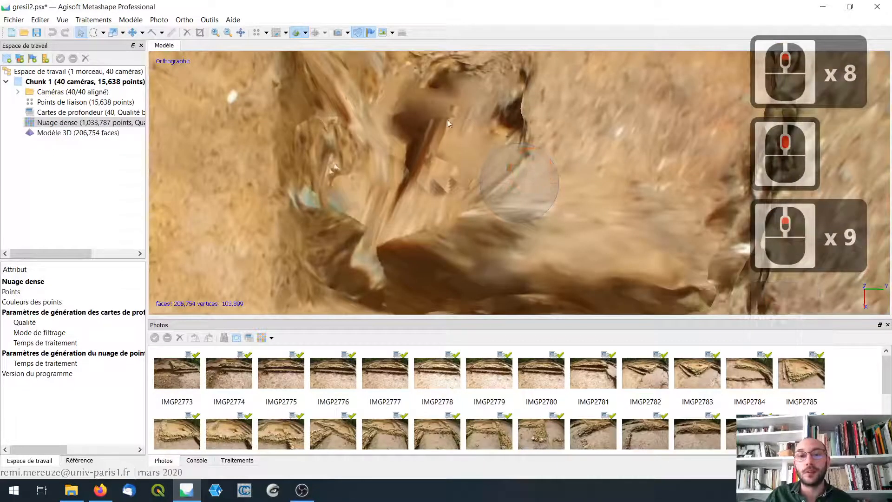
scroll(452, 181, "up", 6)
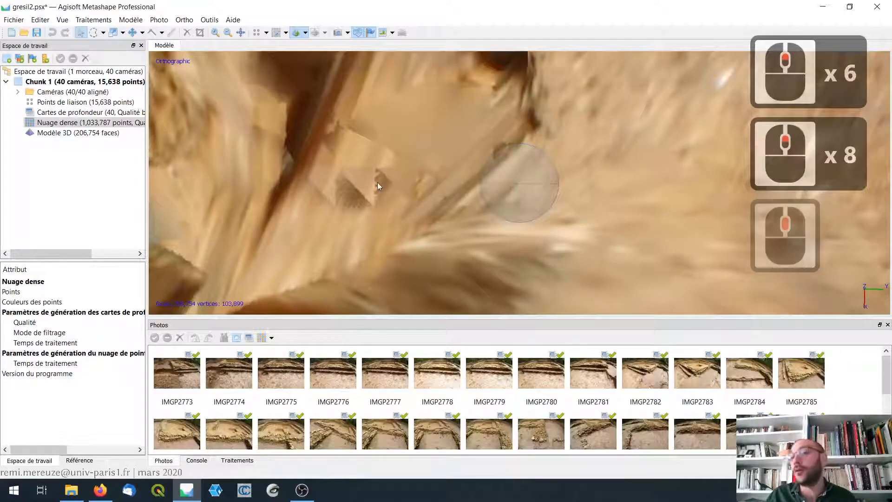
scroll(462, 189, "down", 20)
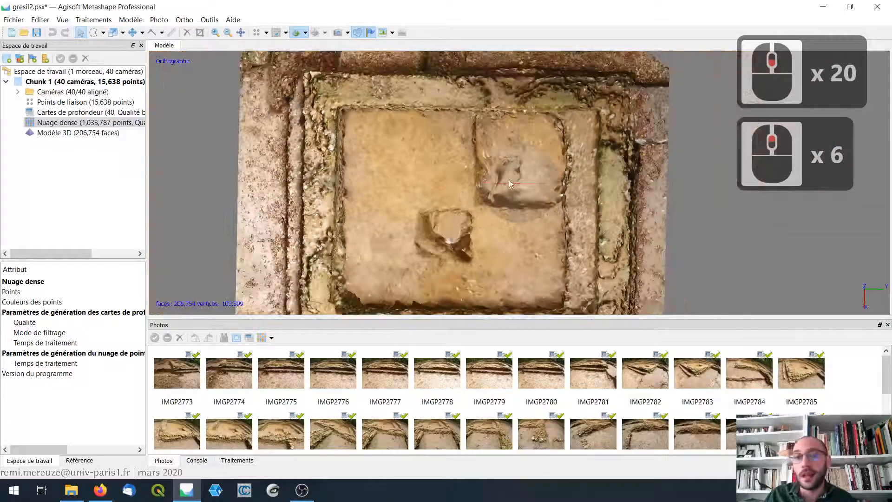
- Examine the texture up close along the inner wall faces and the corner of the structure, including the view from above
mouse_move(510, 182)
left_mouse_down()
mouse_move(513, 132)
mouse_move(502, 168)
left_mouse_up()
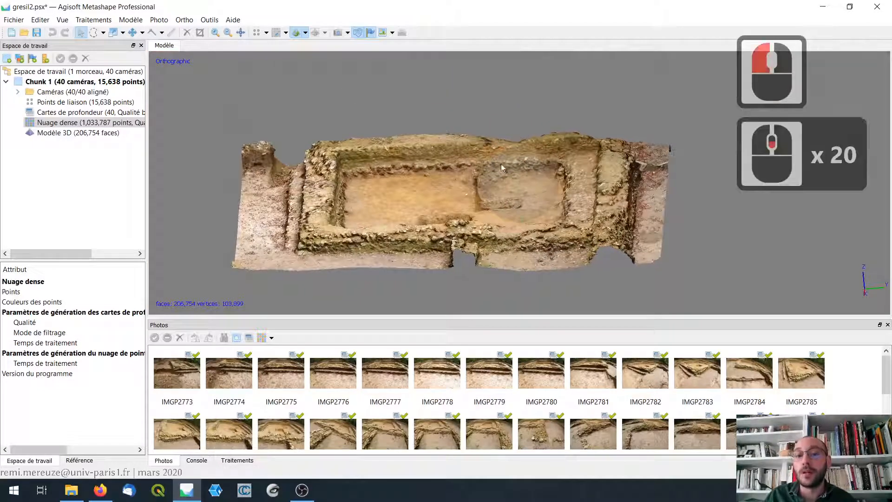
scroll(502, 169, "up", 12)
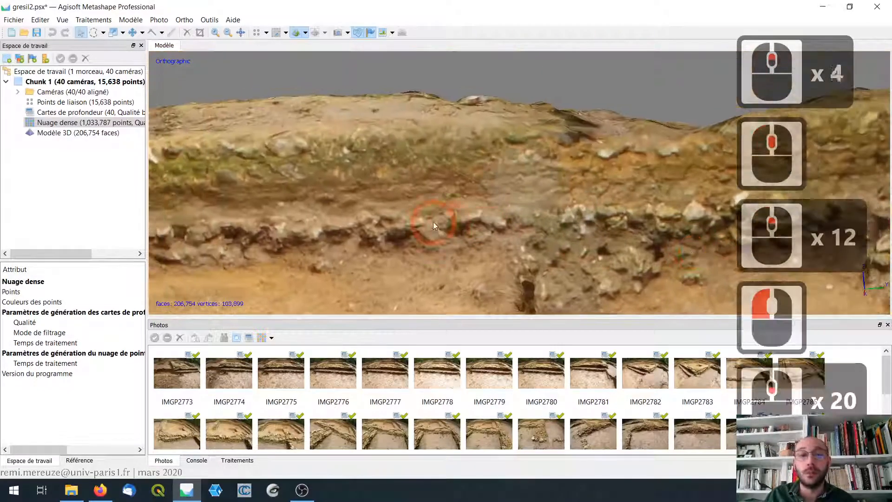
scroll(420, 135, "up", 4)
scroll(454, 147, "down", 9)
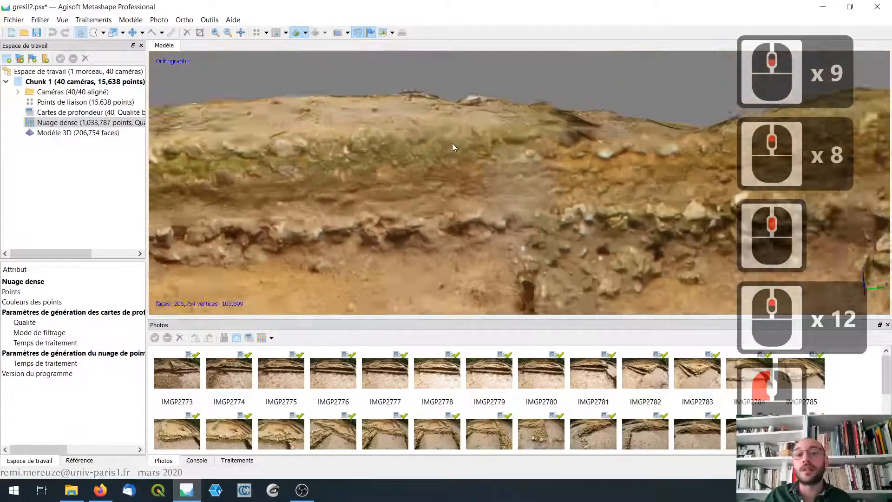
mouse_move(535, 166)
left_mouse_down()
mouse_move(374, 146)
mouse_move(526, 158)
left_mouse_up()
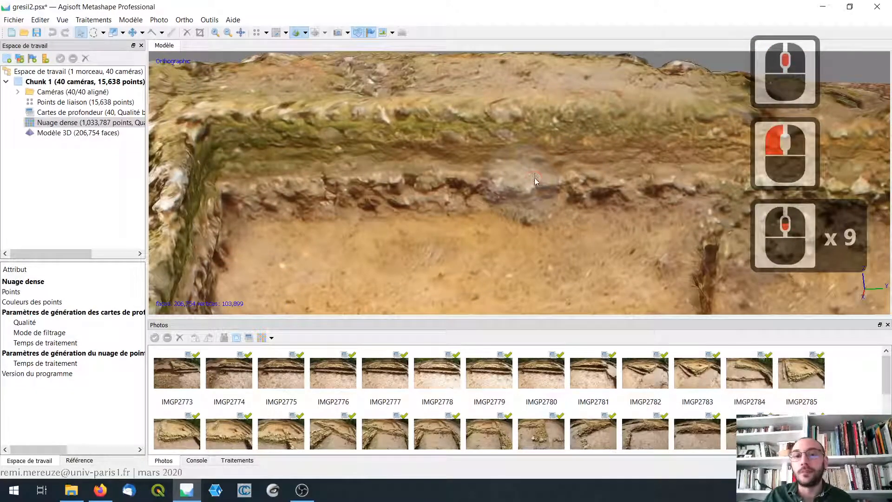
middle_click_drag(534, 177, 525, 182)
left_click_drag(525, 182, 426, 141)
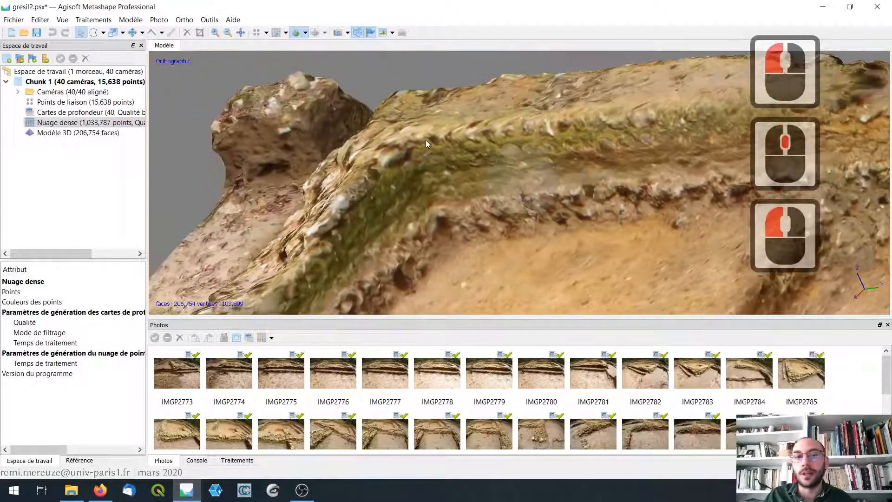
scroll(426, 141, "up", 10)
scroll(428, 141, "down", 12)
left_click_drag(546, 173, 522, 207)
scroll(537, 194, "down", 11)
scroll(537, 197, "down", 2)
scroll(521, 207, "up", 9)
left_click_drag(449, 183, 435, 185)
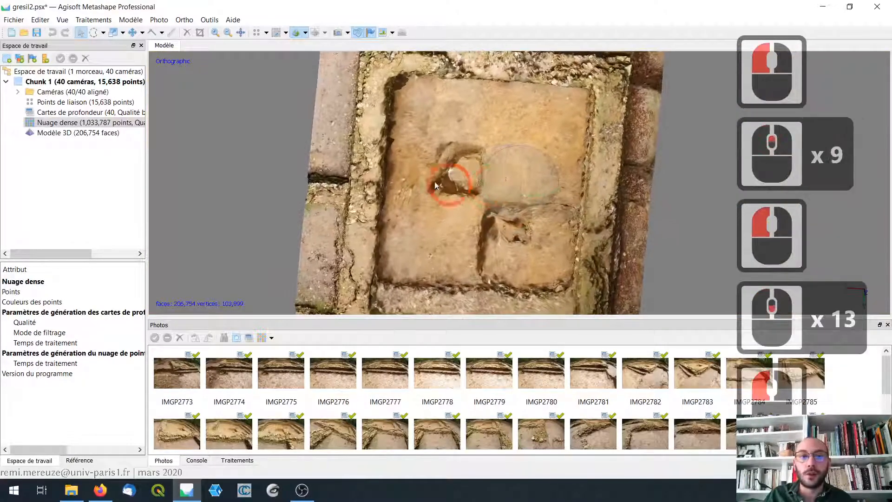
- Examine the texture up close on the outer stone face of the wall beside the deep pit
middle_click_drag(435, 186, 589, 183)
scroll(507, 145, "up", 9)
middle_click_drag(516, 150, 571, 313)
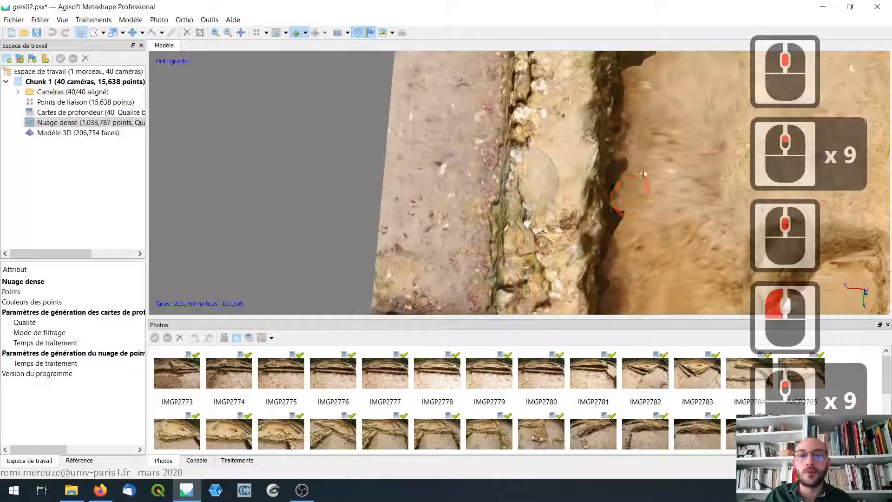
left_click_drag(642, 174, 524, 155)
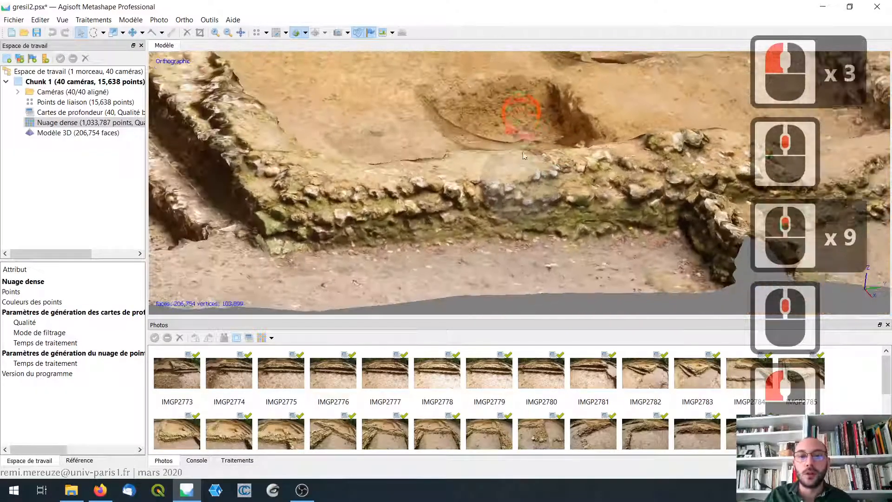
scroll(524, 211, "up", 8)
middle_click_drag(526, 211, 479, 216)
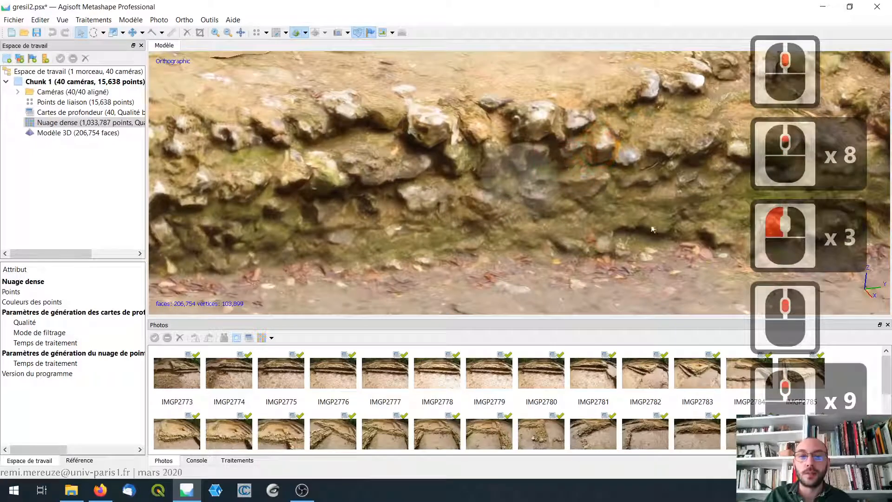
scroll(550, 218, "down", 3)
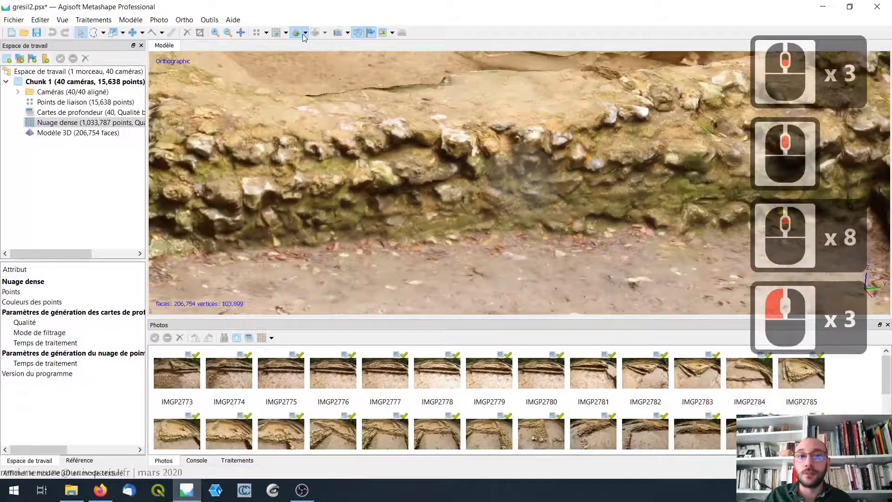
- Compare the outer stone wall in the untextured solid display with the textured display, ending on the textured one
left_click(305, 33)
left_click(320, 70)
scroll(449, 162, "up", 2)
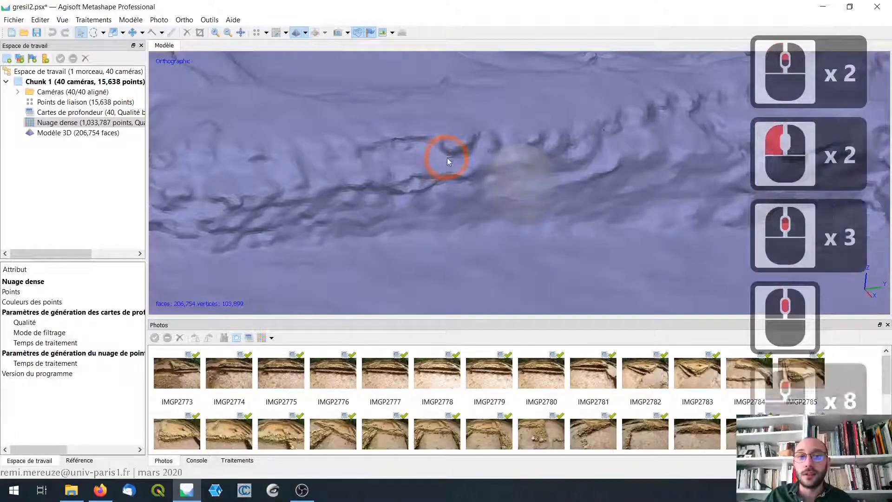
scroll(443, 139, "up", 1)
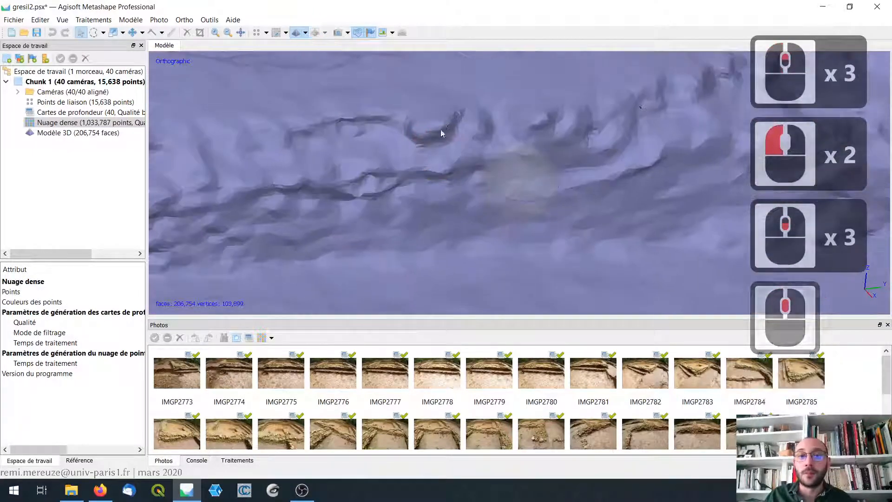
left_click(306, 34)
left_click(319, 93)
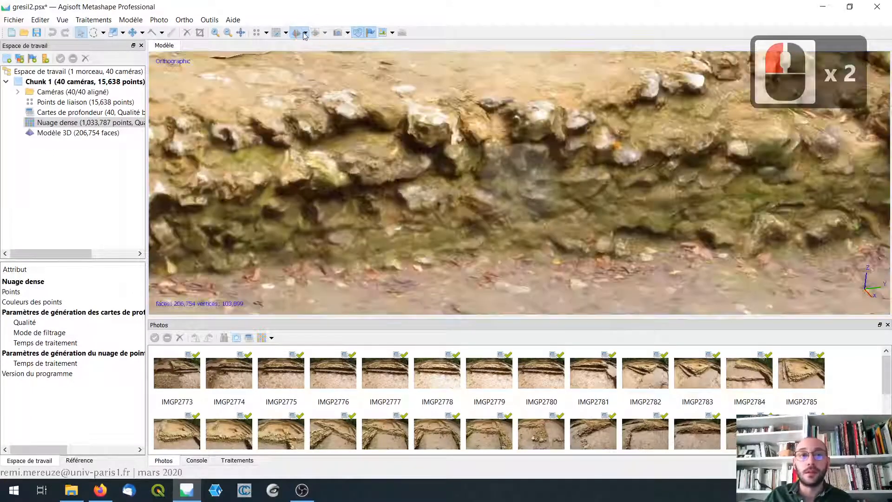
left_click(305, 34)
left_click(542, 195)
- Save the gresil2.psx project with the textured model
scroll(550, 198, "down", 10)
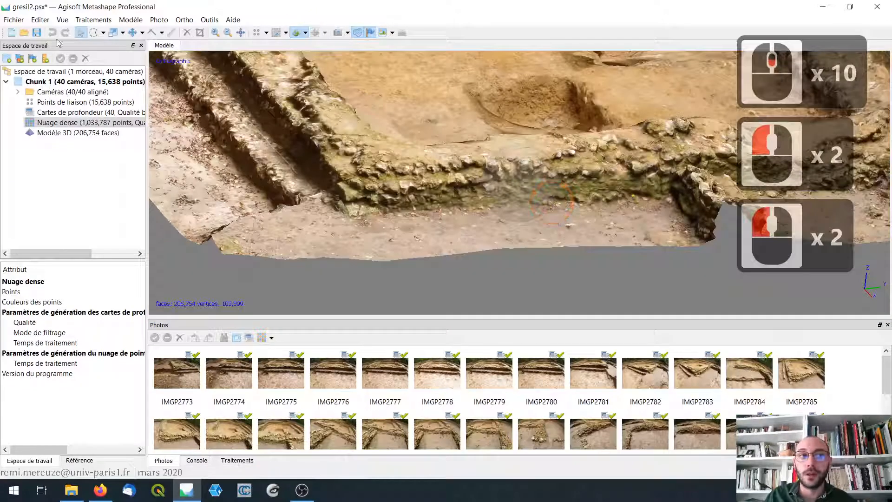
left_click(453, 191)
scroll(534, 226, "up", 2)
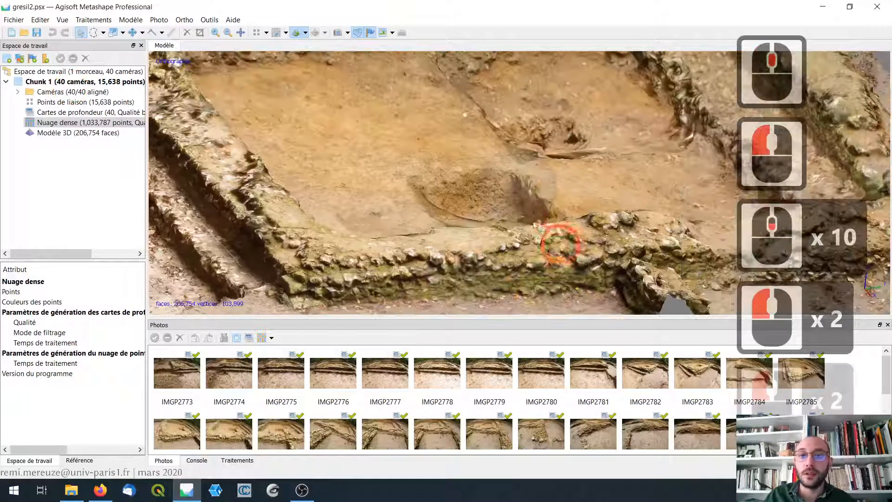
- Examine the textured floor pit up close and the whole structure from its opposite side
scroll(534, 226, "up", 8)
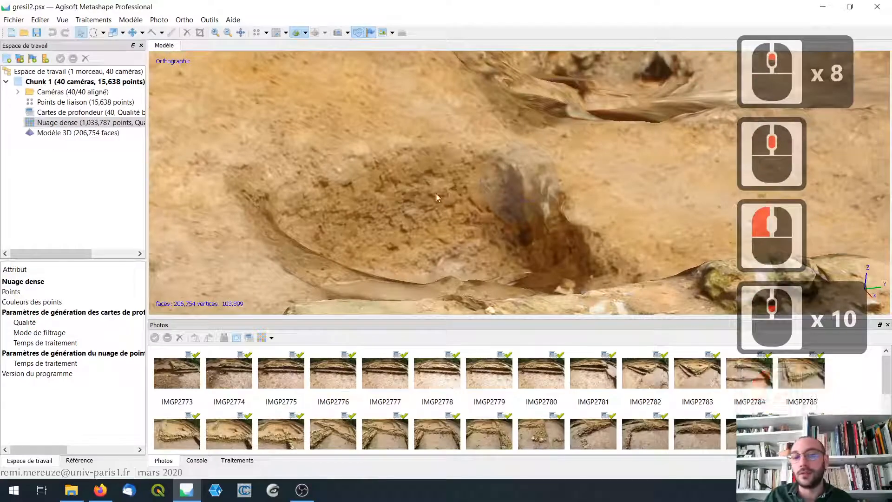
scroll(436, 194, "down", 11)
middle_click_drag(503, 167, 495, 195)
scroll(492, 192, "down", 6)
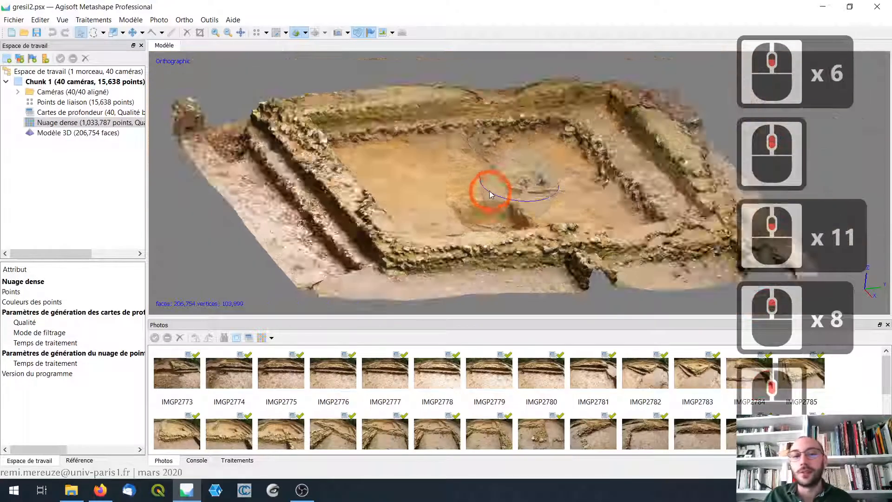
left_click_drag(490, 194, 536, 217)
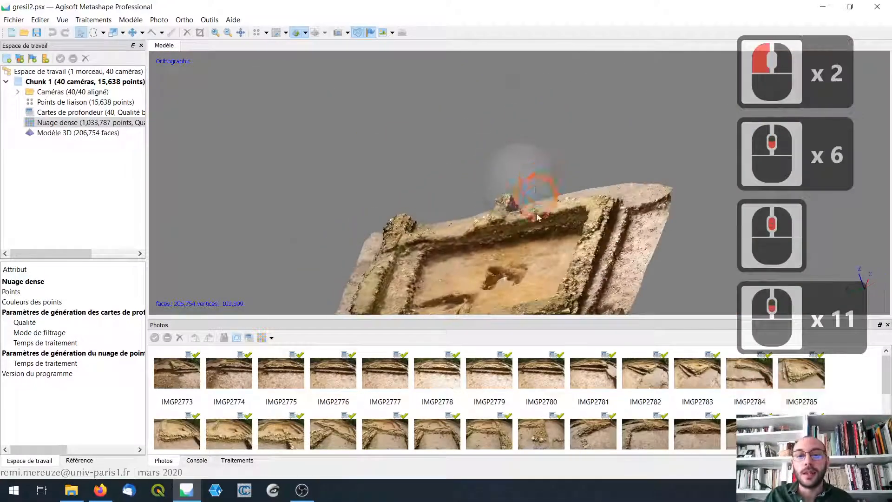
middle_click_drag(537, 217, 526, 135)
left_click_drag(526, 135, 515, 114)
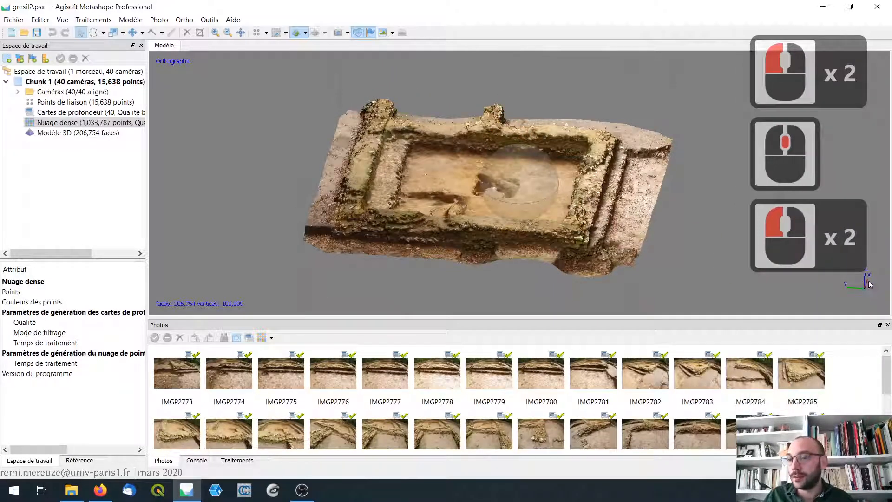
left_click_drag(484, 218, 504, 176)
scroll(510, 186, "up", 5)
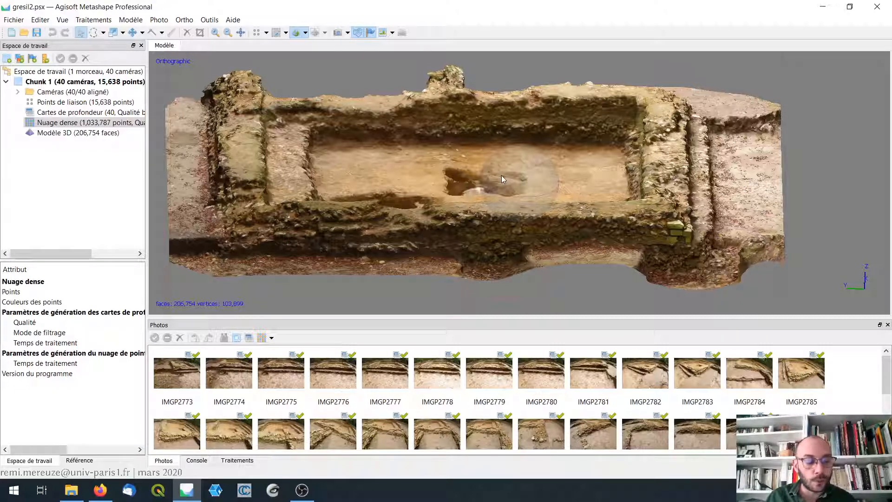
left_click(502, 179)
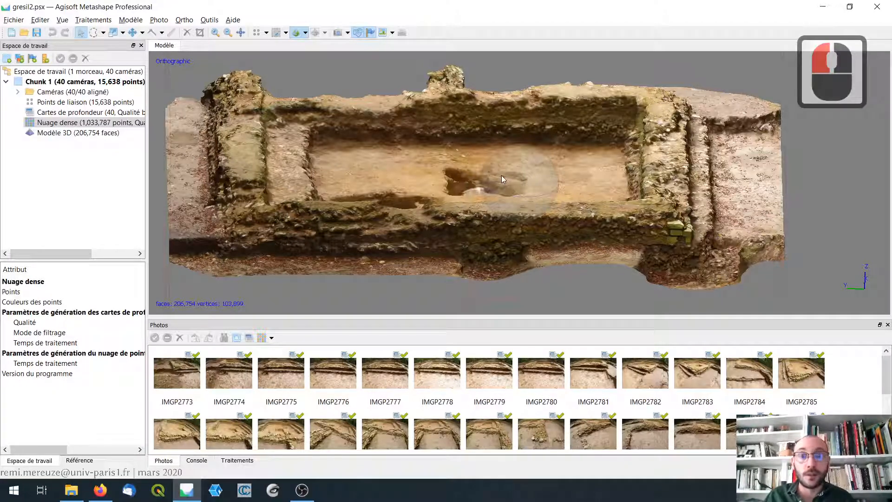